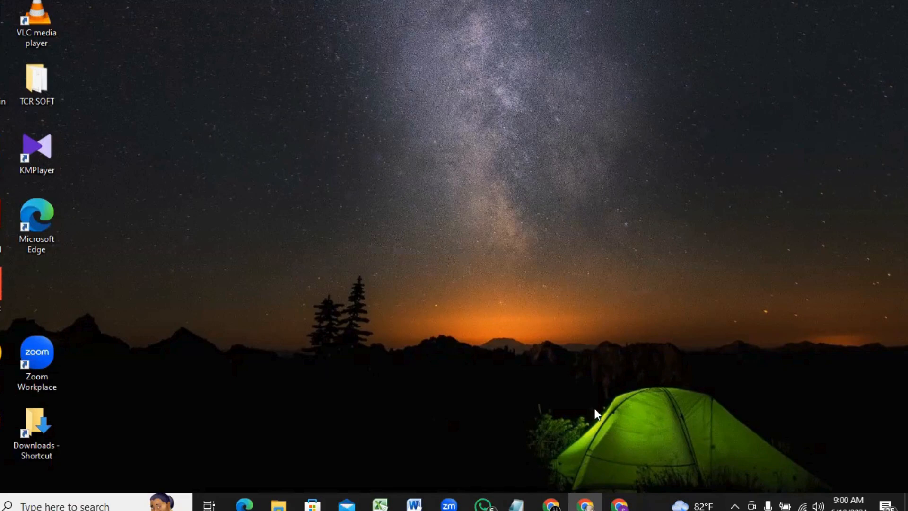
Review the lead generation tools list in the WBI Digital Marketing Google Docs document, and minimize the document window.
{"action": "mouse_move", "coordinate": [585, 504]}
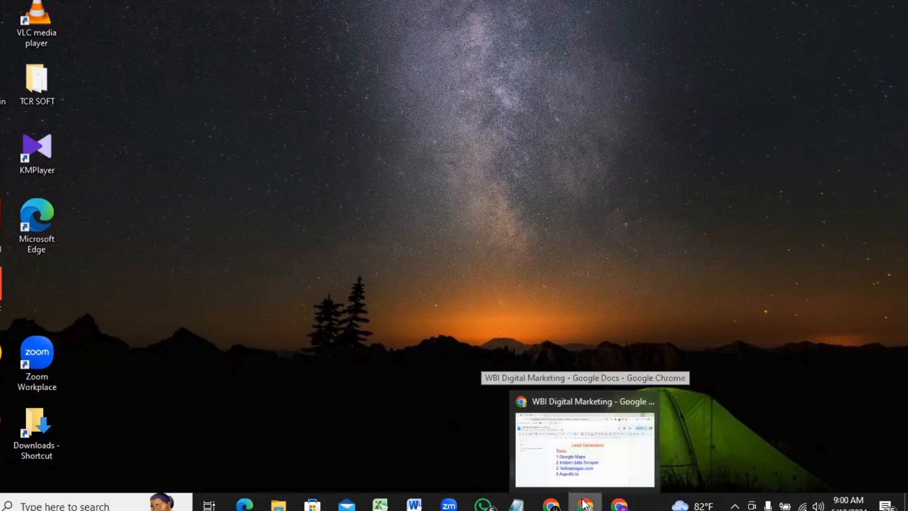
{"action": "left_click", "coordinate": [585, 504]}
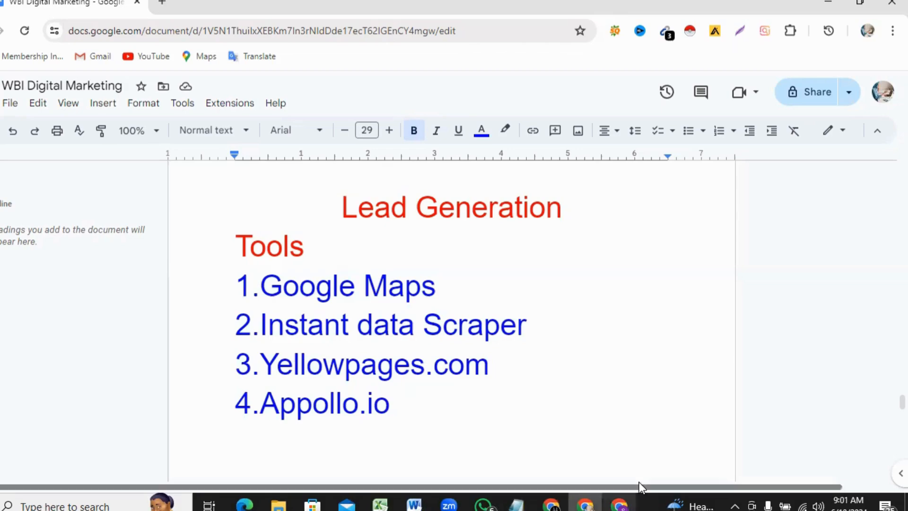
{"action": "left_click", "coordinate": [828, 3]}
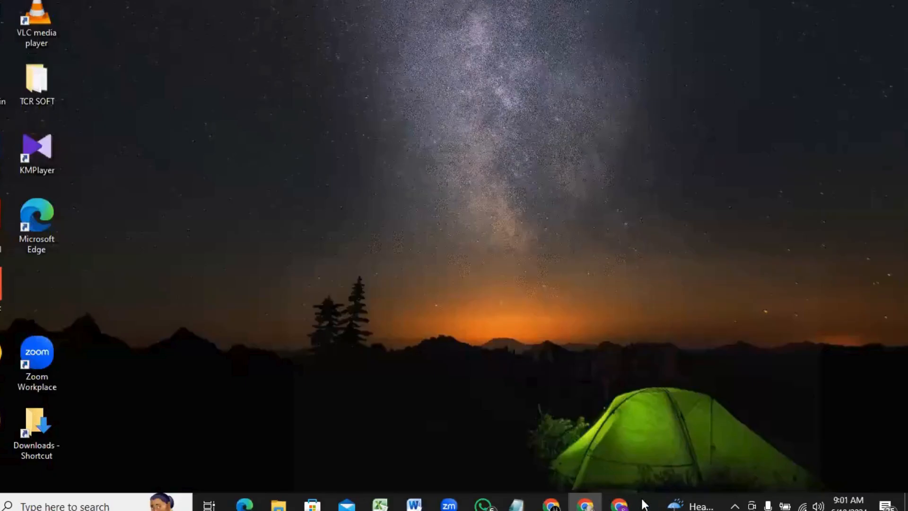
Switch to the other Chrome window, search Google for yellowpages.com and open The Real Yellow Pages site.
{"action": "left_click", "coordinate": [619, 504]}
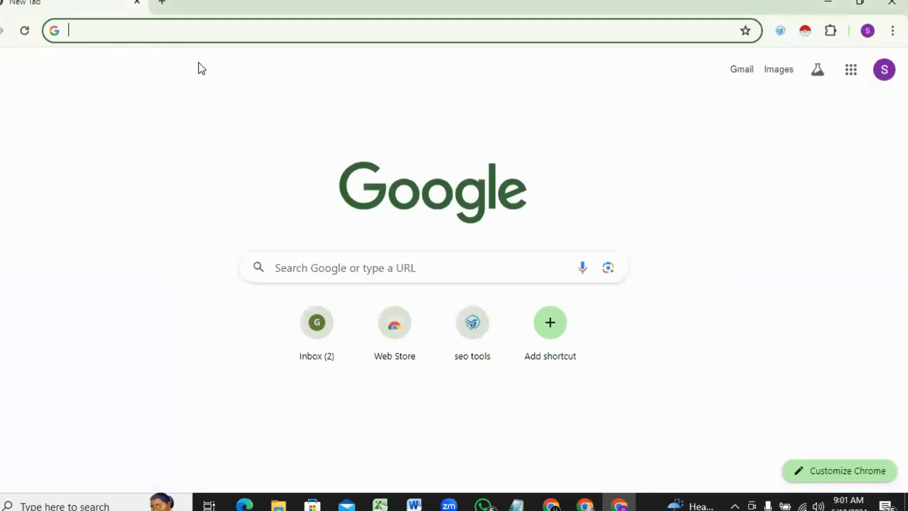
{"action": "left_click", "coordinate": [121, 30]}
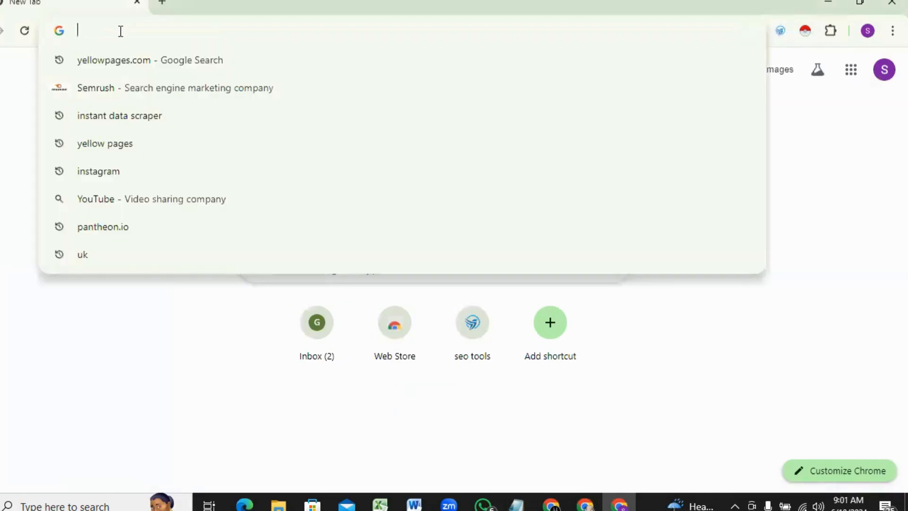
{"action": "left_click", "coordinate": [135, 67]}
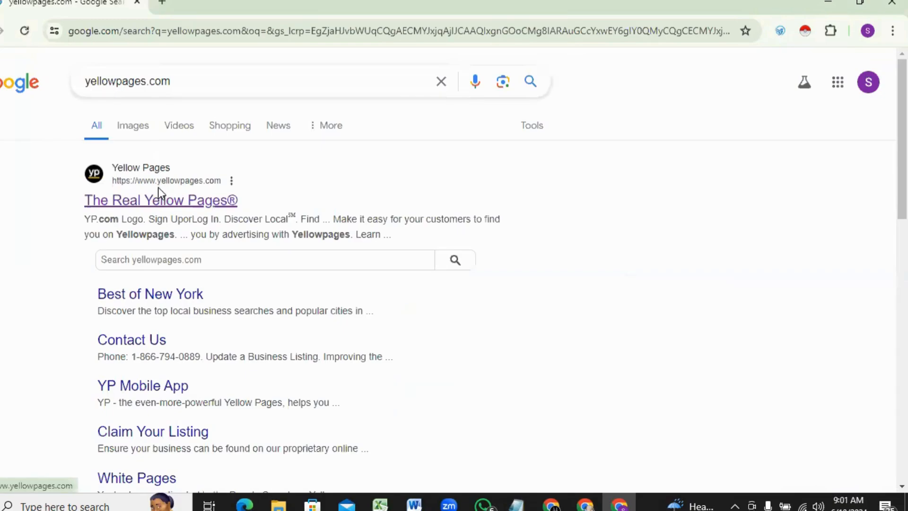
{"action": "left_click", "coordinate": [184, 201]}
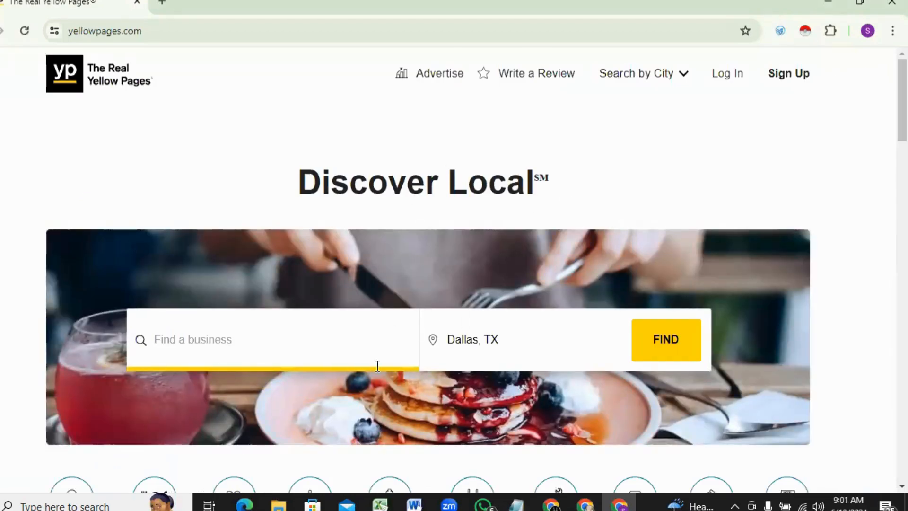
{"action": "scroll", "coordinate": [458, 242], "scroll_direction": "down", "scroll_amount": 1}
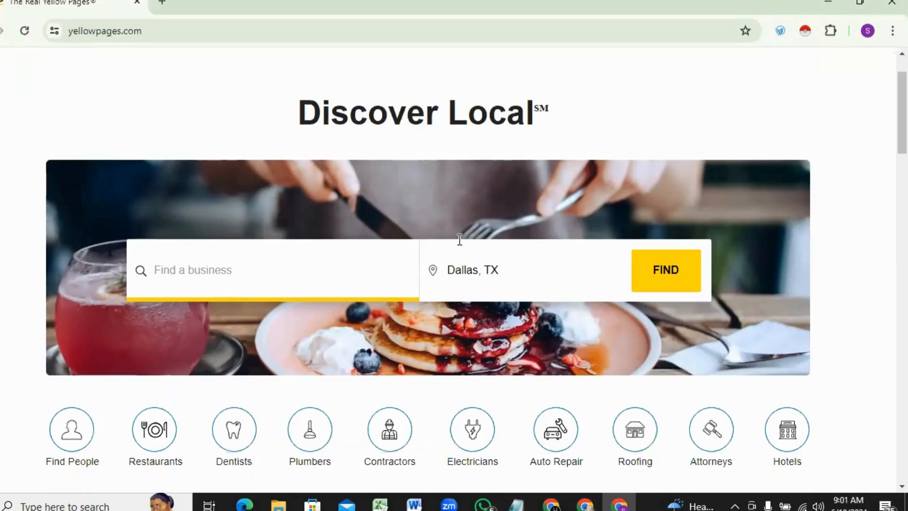
Enter "Hotels" as the business to find on Yellow Pages.
{"action": "left_click", "coordinate": [176, 271]}
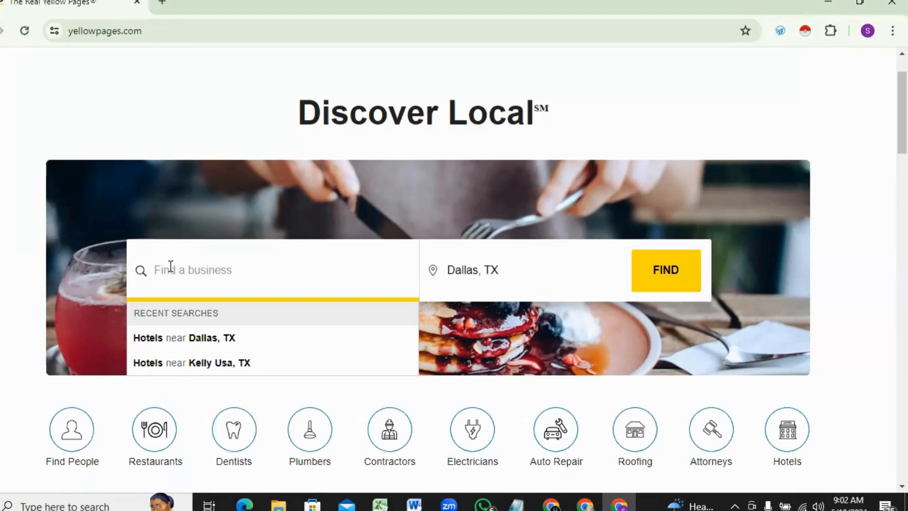
{"action": "type", "text": "Ho"}
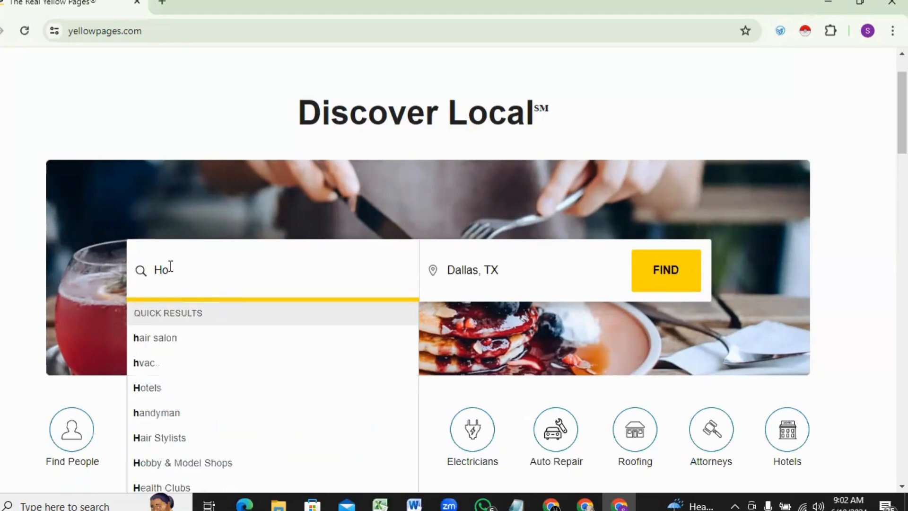
{"action": "type", "text": "tal"}
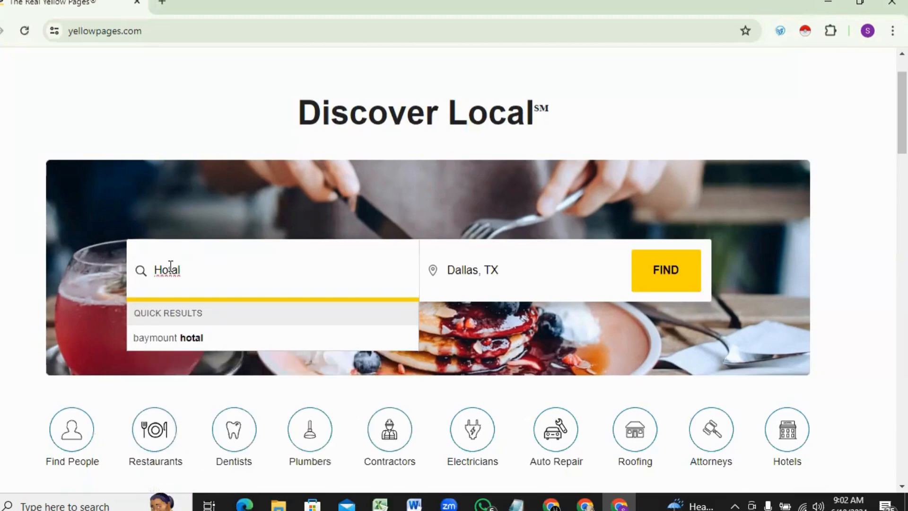
{"action": "key", "text": "BackSpace"}
{"action": "key", "text": "BackSpace"}
{"action": "key", "text": "BackSpace"}
{"action": "type", "text": "tels"}
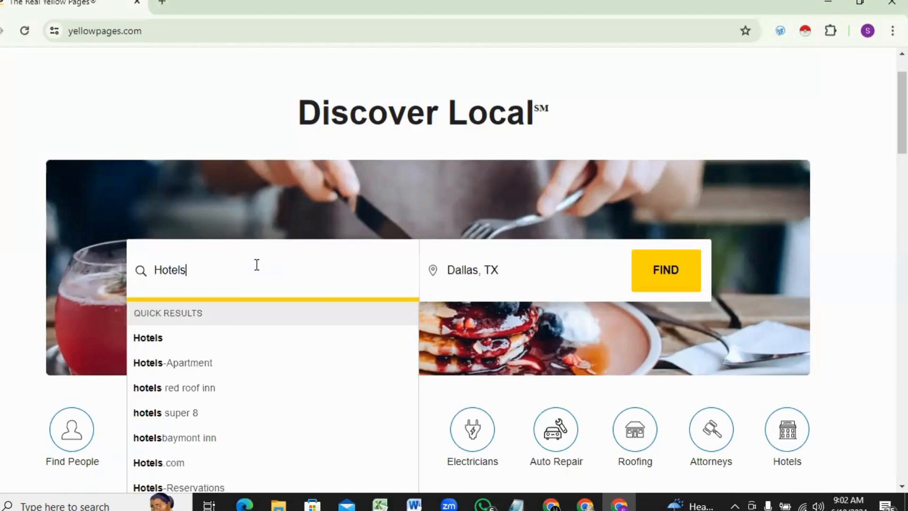
Set the search location to Kelly Usa, TX and run the hotel search.
{"action": "left_click", "coordinate": [480, 271]}
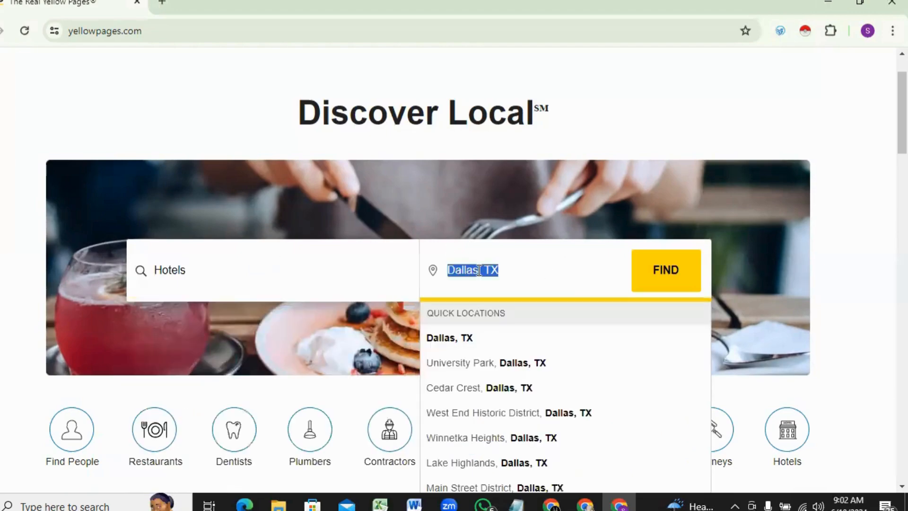
{"action": "key", "text": "BackSpace"}
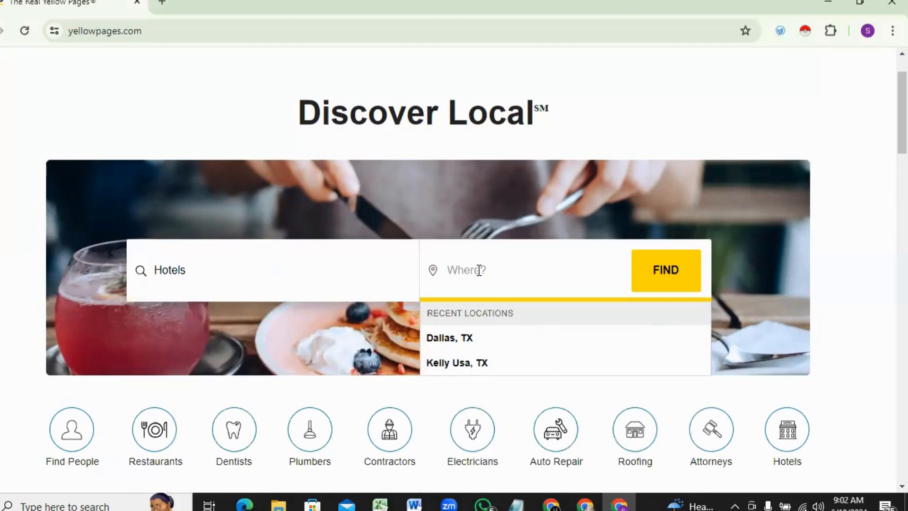
{"action": "type", "text": "kelly"}
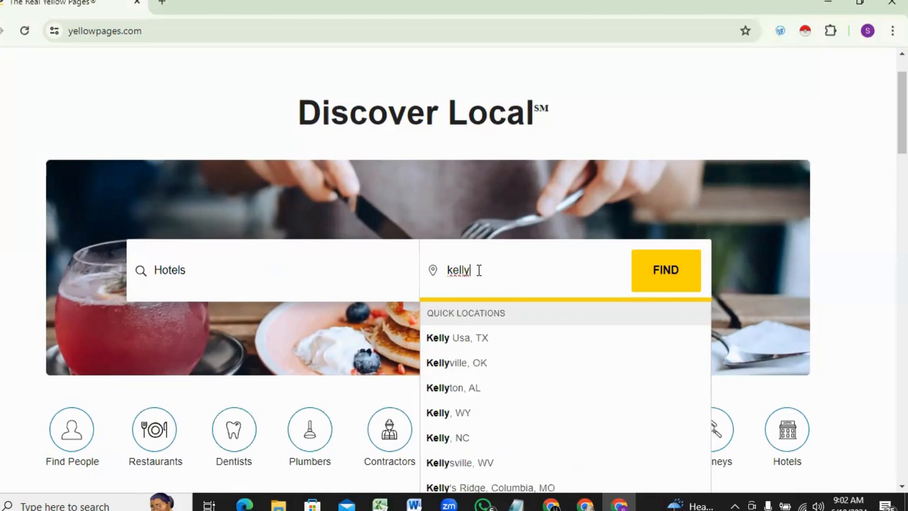
{"action": "left_click", "coordinate": [455, 336]}
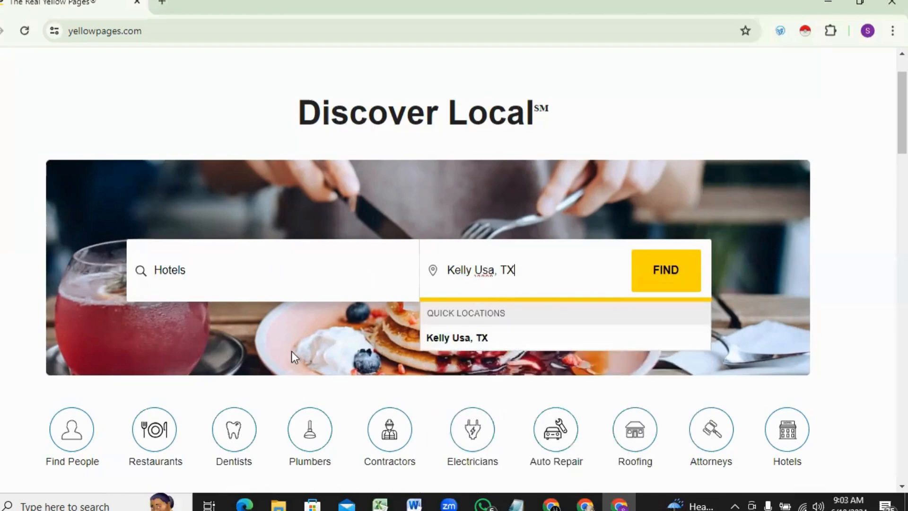
{"action": "left_click", "coordinate": [676, 273]}
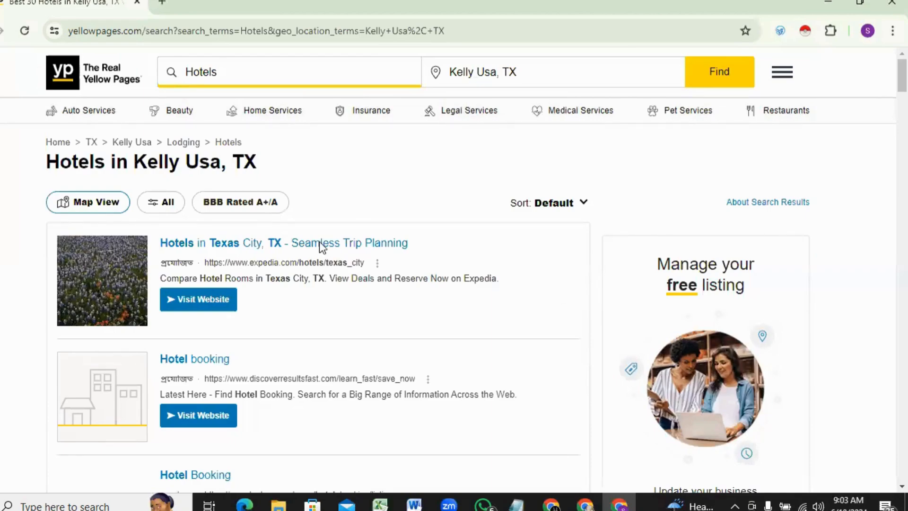
Look through the hotel listings on the first results page, down to the page numbers at its end.
{"action": "scroll", "coordinate": [345, 271], "scroll_direction": "down", "scroll_amount": 4}
{"action": "scroll", "coordinate": [392, 272], "scroll_direction": "down", "scroll_amount": 12}
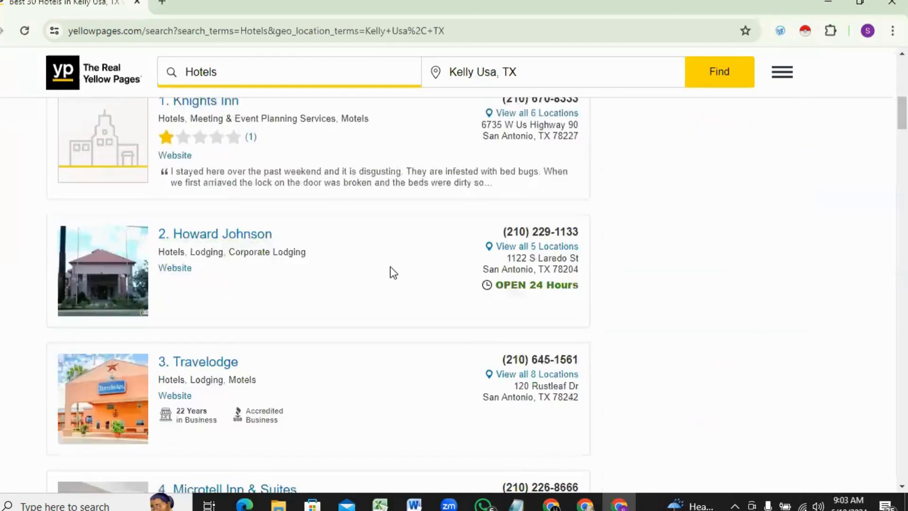
{"action": "scroll", "coordinate": [392, 275], "scroll_direction": "up", "scroll_amount": 1}
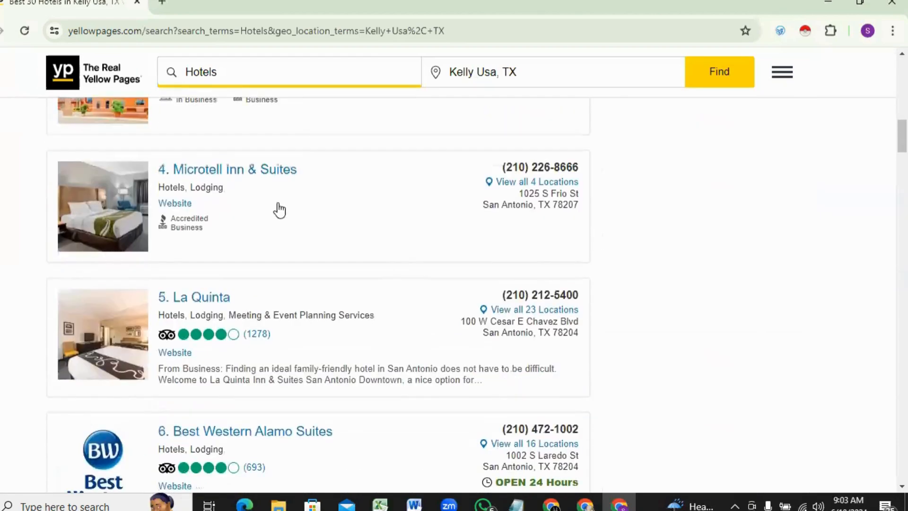
{"action": "scroll", "coordinate": [391, 250], "scroll_direction": "down", "scroll_amount": 4}
{"action": "scroll", "coordinate": [392, 250], "scroll_direction": "down", "scroll_amount": 11}
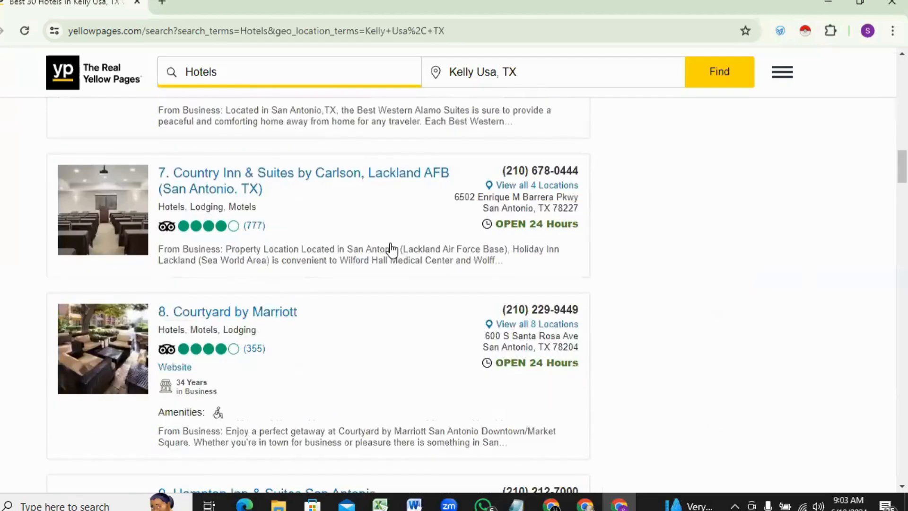
{"action": "scroll", "coordinate": [393, 250], "scroll_direction": "up", "scroll_amount": 1}
{"action": "scroll", "coordinate": [394, 249], "scroll_direction": "down", "scroll_amount": 5}
{"action": "scroll", "coordinate": [392, 249], "scroll_direction": "down", "scroll_amount": 6}
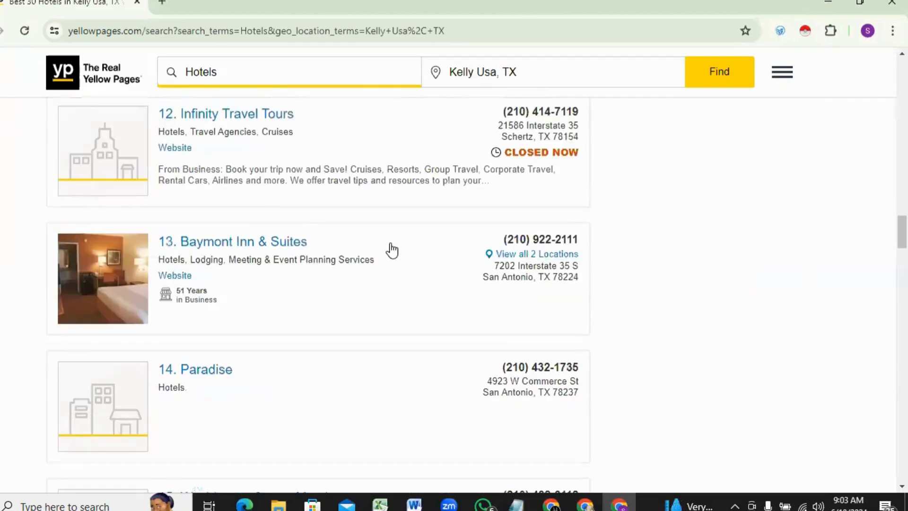
{"action": "left_click", "coordinate": [818, 505]}
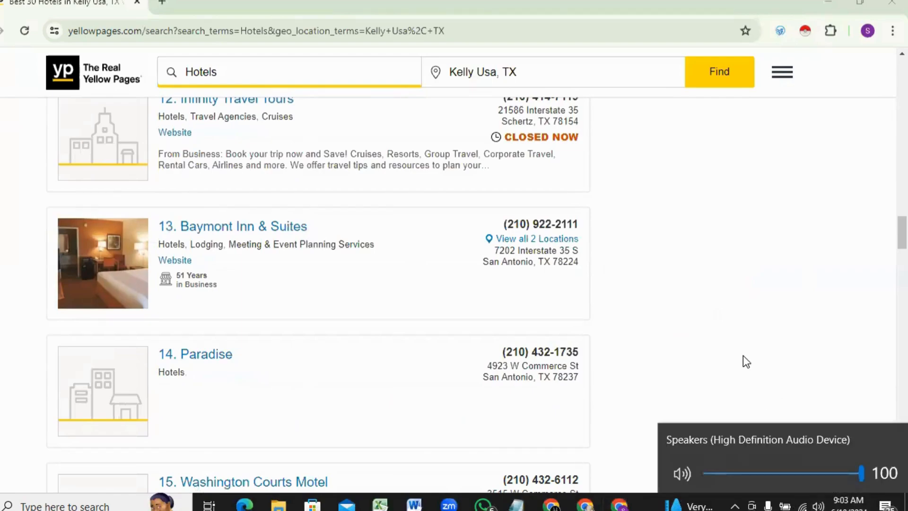
{"action": "left_click", "coordinate": [742, 355]}
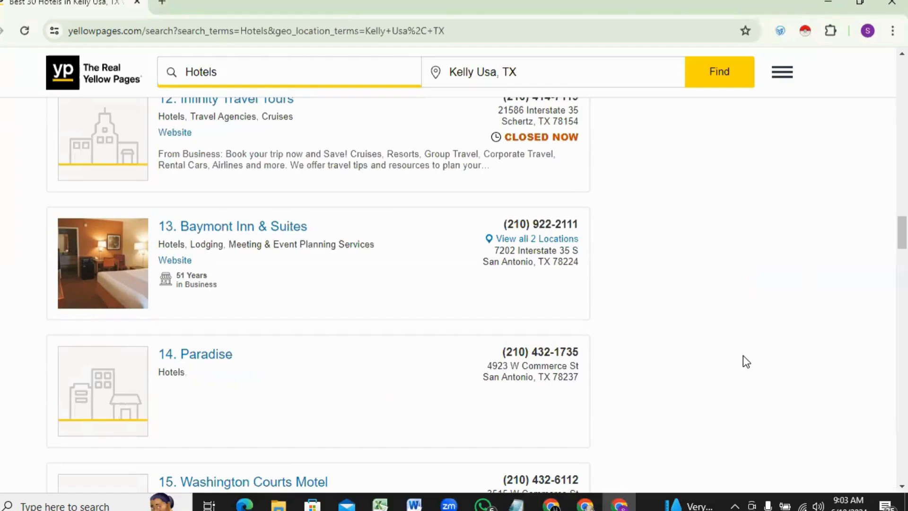
{"action": "scroll", "coordinate": [639, 327], "scroll_direction": "down", "scroll_amount": 14}
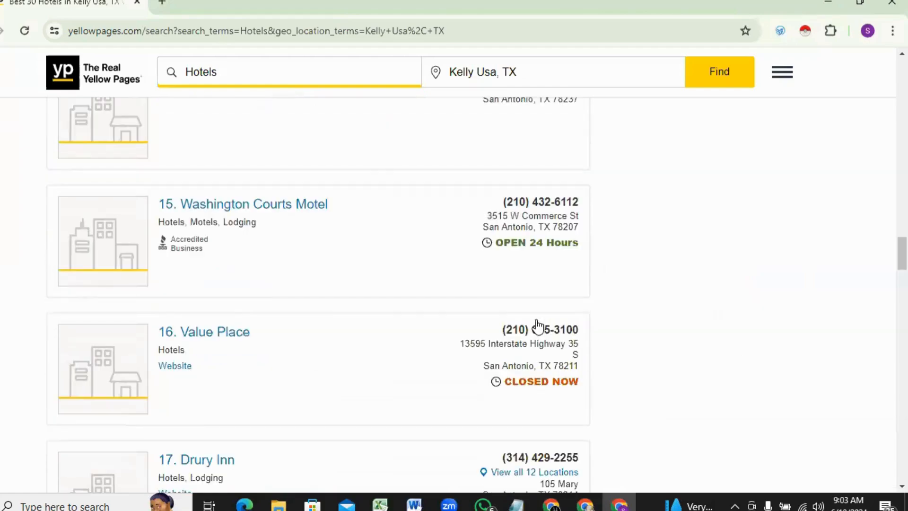
{"action": "scroll", "coordinate": [538, 327], "scroll_direction": "down", "scroll_amount": 15}
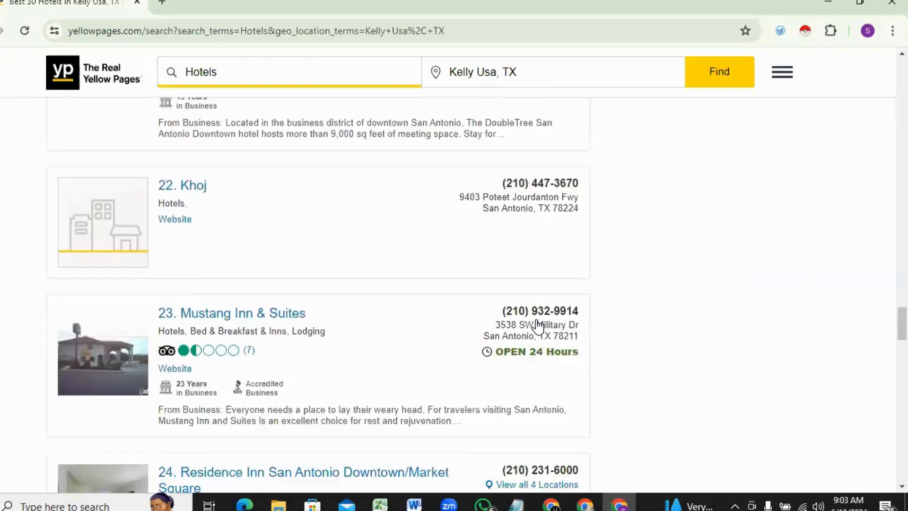
{"action": "scroll", "coordinate": [537, 326], "scroll_direction": "down", "scroll_amount": 15}
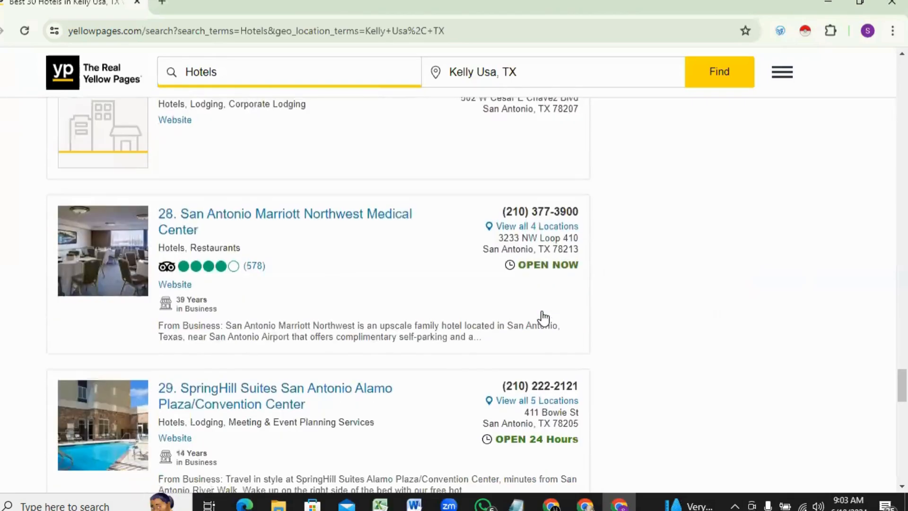
{"action": "scroll", "coordinate": [541, 309], "scroll_direction": "down", "scroll_amount": 12}
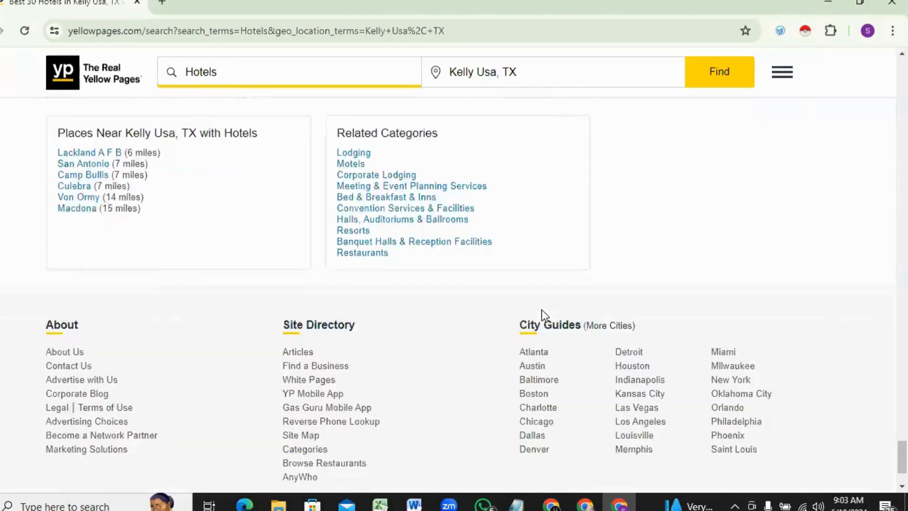
{"action": "scroll", "coordinate": [541, 309], "scroll_direction": "up", "scroll_amount": 3}
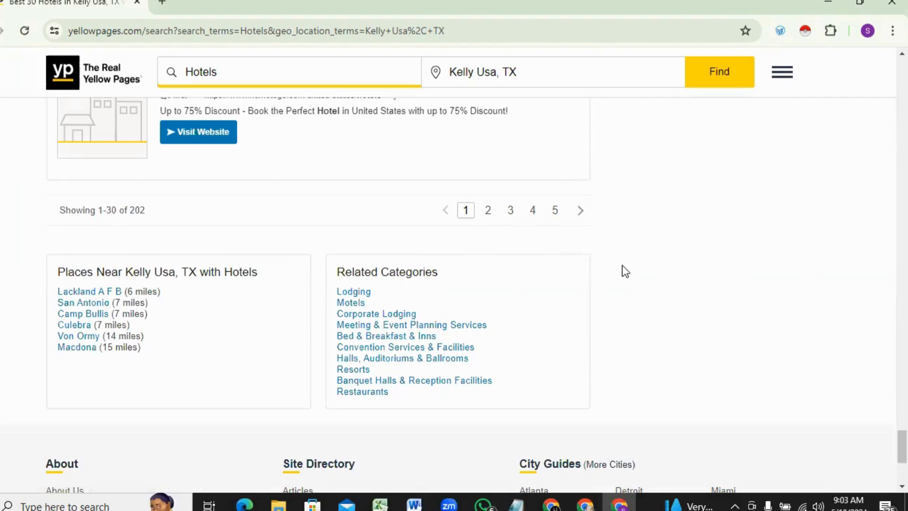
Run Instant Data Scraper on the hotel results page and move its window up to show the whole scraped table.
{"action": "scroll", "coordinate": [652, 268], "scroll_direction": "up", "scroll_amount": 3}
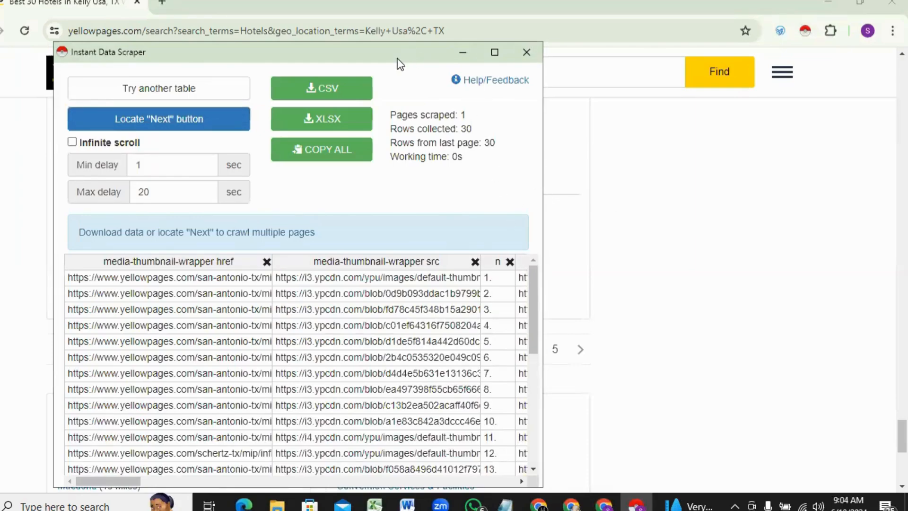
{"action": "left_click_drag", "start_coordinate": [397, 50], "coordinate": [410, 0]}
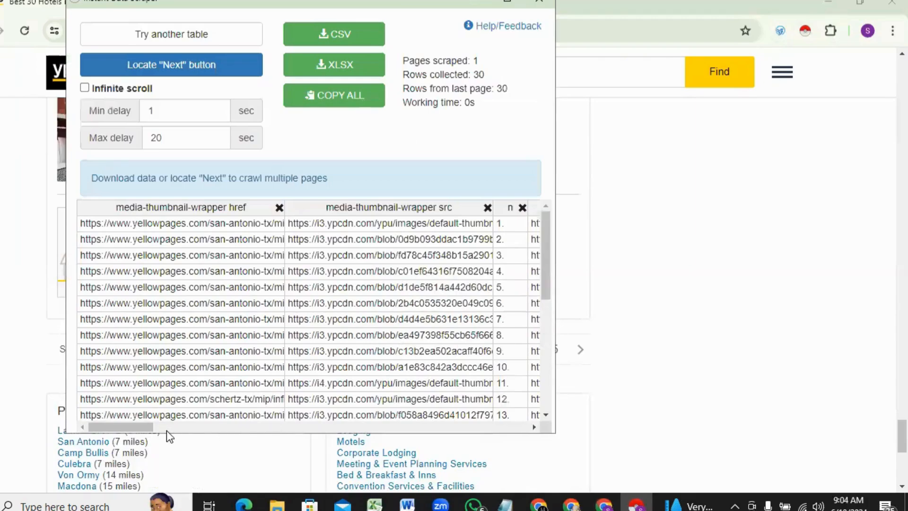
Look across the scraped table's columns, including ratings, open status, locality, street address and website links.
{"action": "left_click_drag", "start_coordinate": [138, 429], "coordinate": [319, 444]}
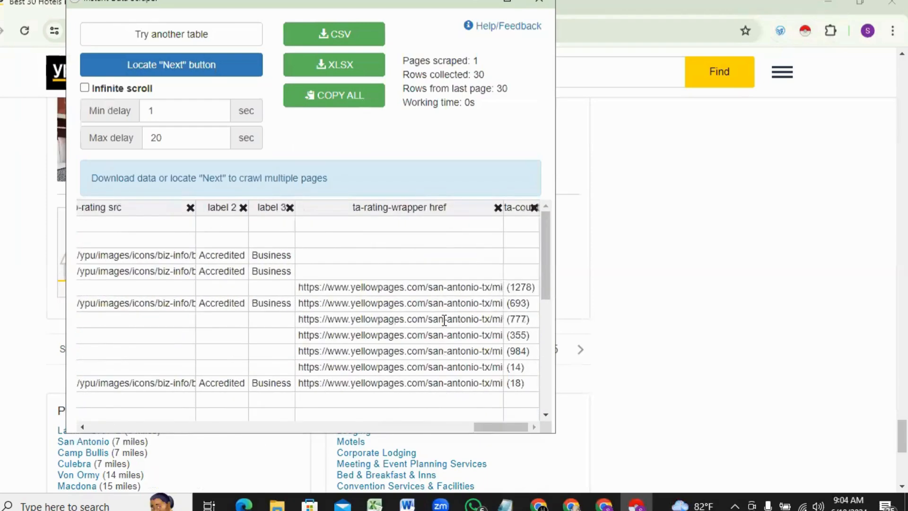
{"action": "scroll", "coordinate": [498, 410], "scroll_direction": "left", "scroll_amount": 6}
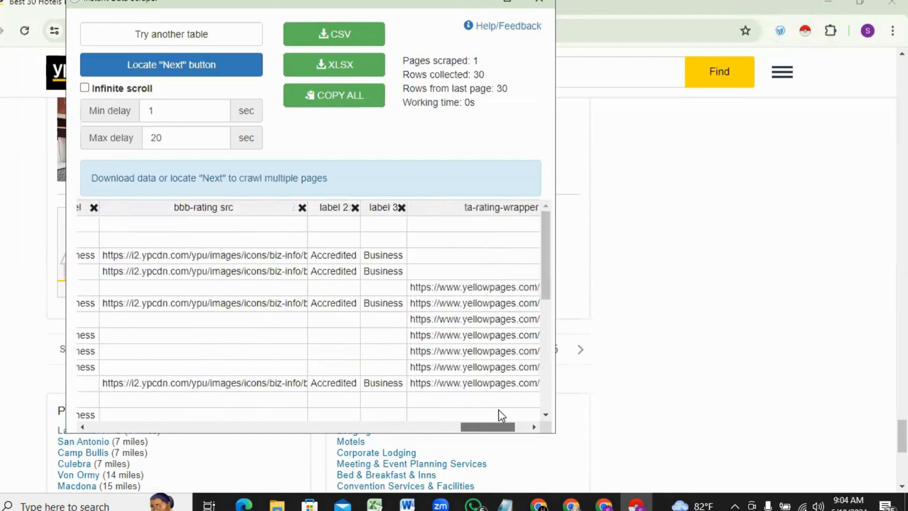
{"action": "scroll", "coordinate": [498, 409], "scroll_direction": "left", "scroll_amount": 1}
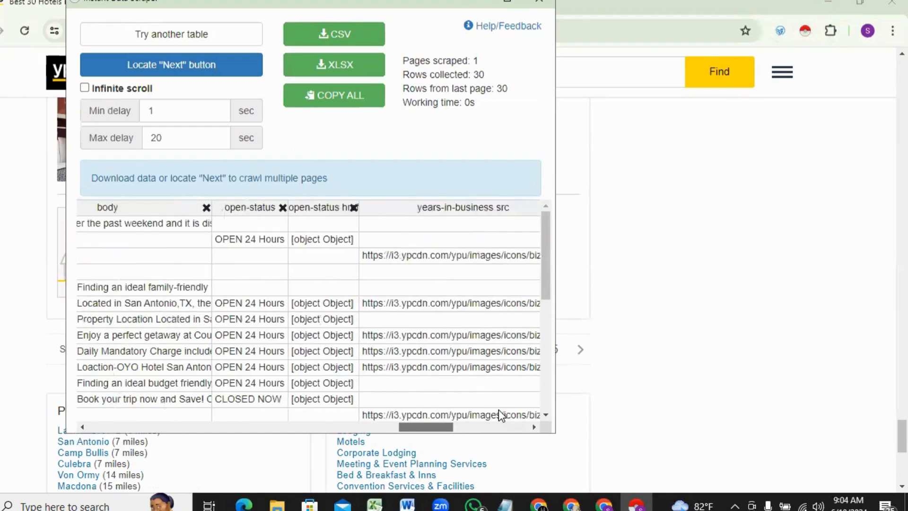
{"action": "scroll", "coordinate": [498, 410], "scroll_direction": "left", "scroll_amount": 3}
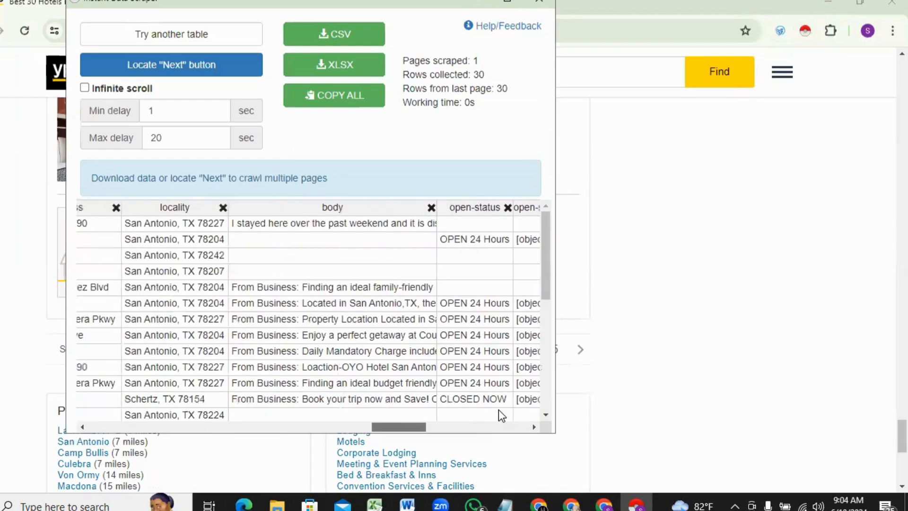
{"action": "scroll", "coordinate": [499, 409], "scroll_direction": "left", "scroll_amount": 4}
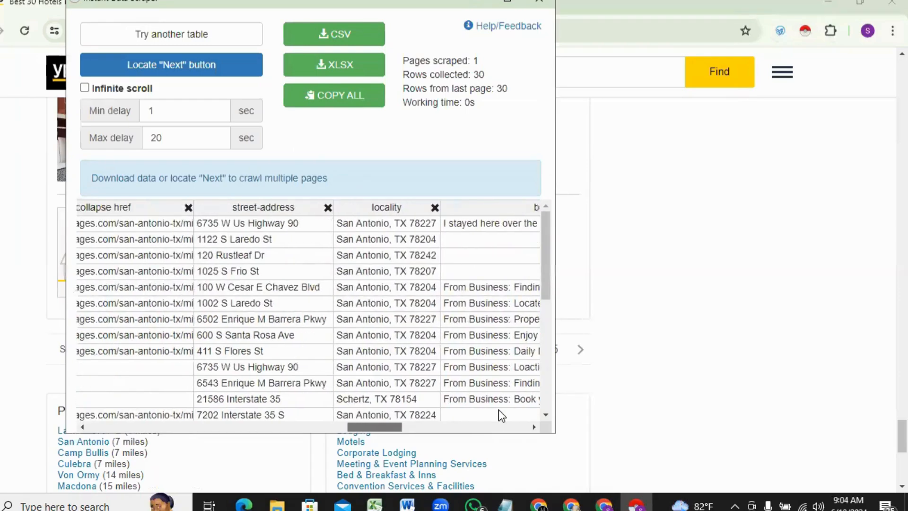
{"action": "scroll", "coordinate": [499, 410], "scroll_direction": "left", "scroll_amount": 3}
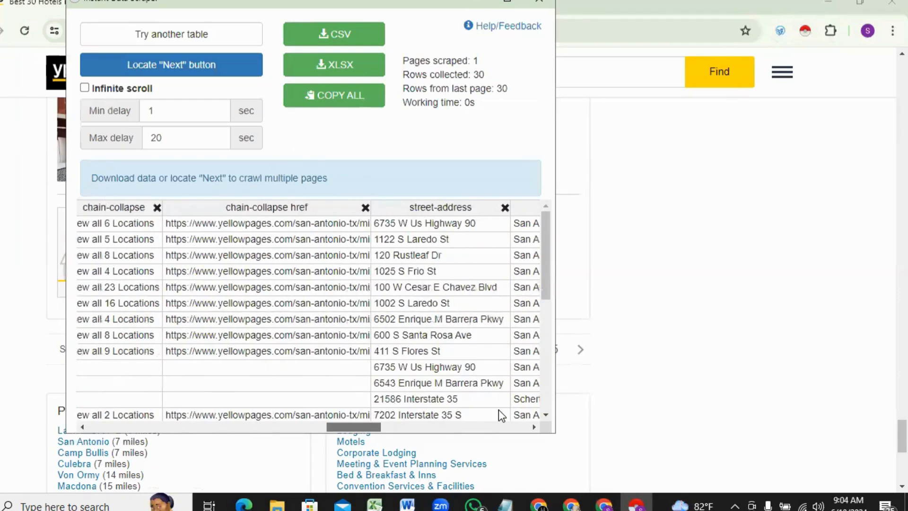
{"action": "scroll", "coordinate": [498, 410], "scroll_direction": "left", "scroll_amount": 4}
{"action": "left_click_drag", "start_coordinate": [326, 439], "coordinate": [281, 439]}
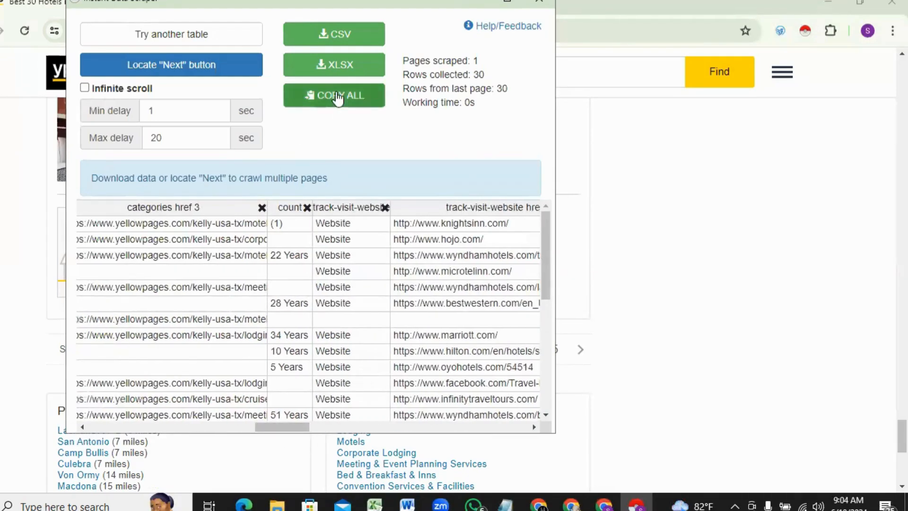
Download the scraped rows as XLSX and open yellowpages (1).xlsx in Excel, accepting recovery of its contents.
{"action": "left_click", "coordinate": [340, 69]}
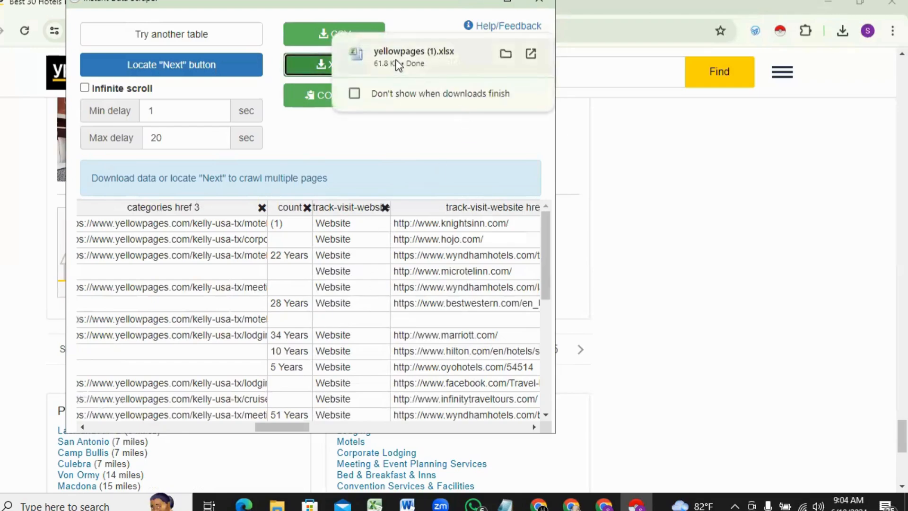
{"action": "left_click", "coordinate": [433, 55]}
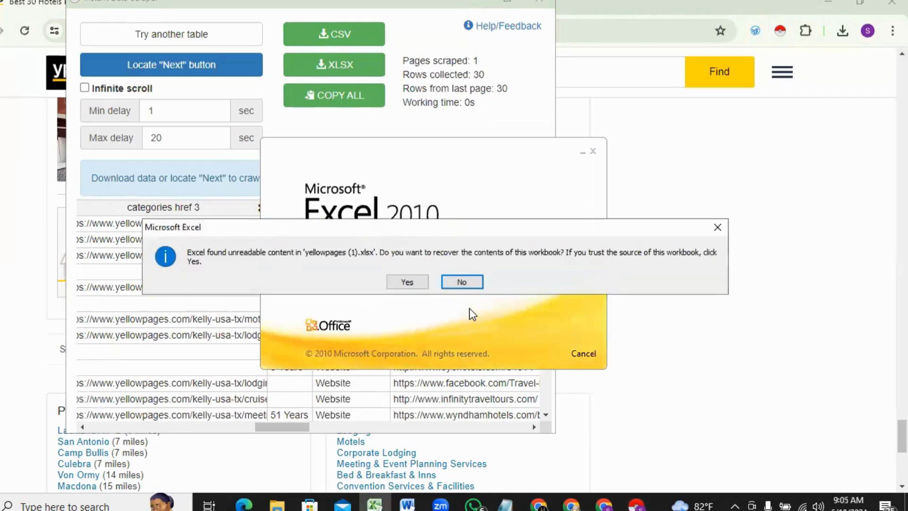
{"action": "left_click", "coordinate": [407, 282]}
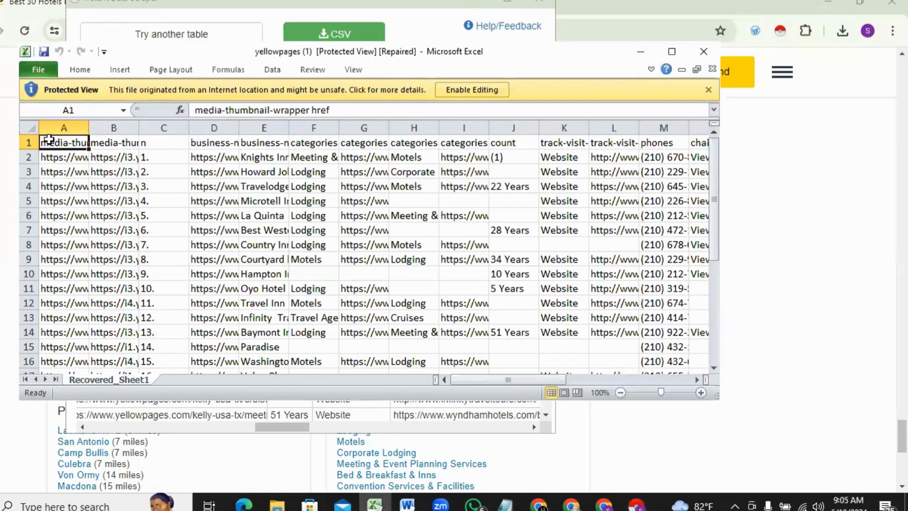
Copy the range A1:AA34 from the recovered sheet, then minimize the Excel and scraper windows.
{"action": "left_click_drag", "start_coordinate": [69, 142], "coordinate": [638, 234]}
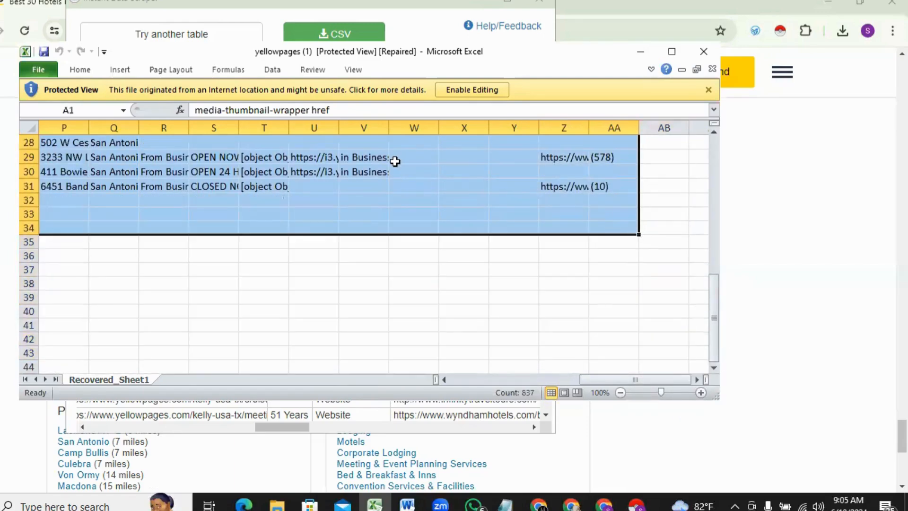
{"action": "right_click", "coordinate": [395, 161]}
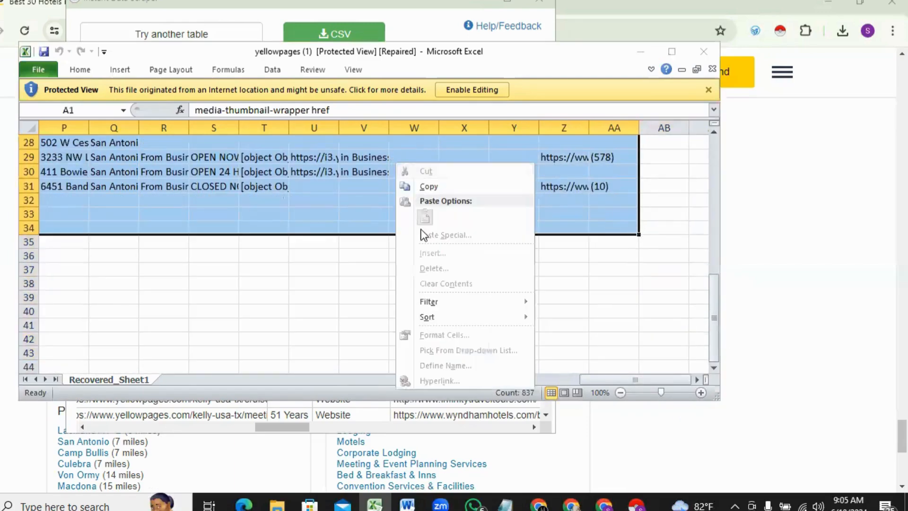
{"action": "left_click", "coordinate": [438, 187]}
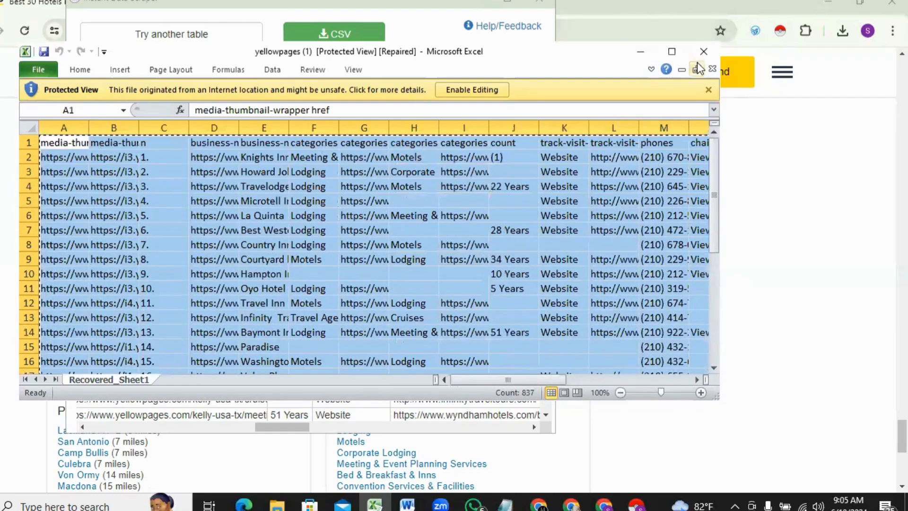
{"action": "left_click", "coordinate": [640, 51]}
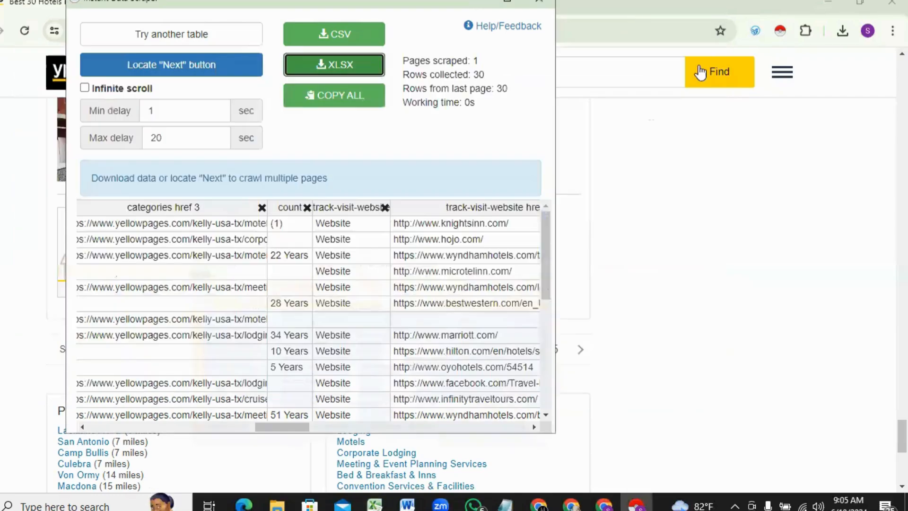
{"action": "left_click", "coordinate": [475, 6]}
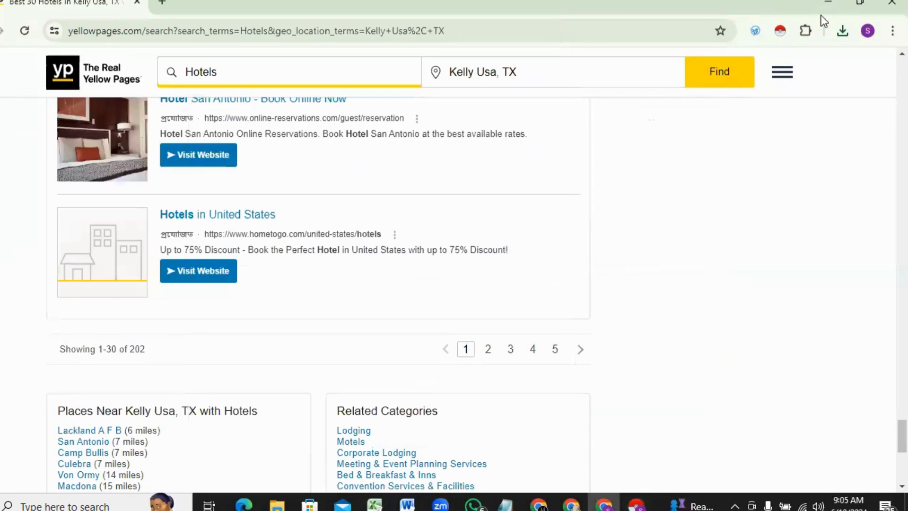
Open Google Sheets from the Google apps list in a new browser tab.
{"action": "left_click", "coordinate": [162, 3]}
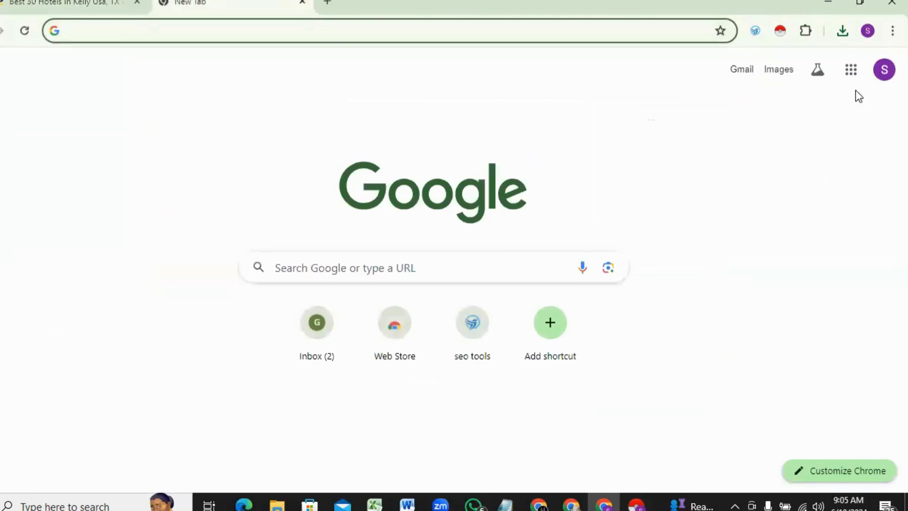
{"action": "left_click", "coordinate": [851, 70]}
{"action": "scroll", "coordinate": [761, 259], "scroll_direction": "down", "scroll_amount": 3}
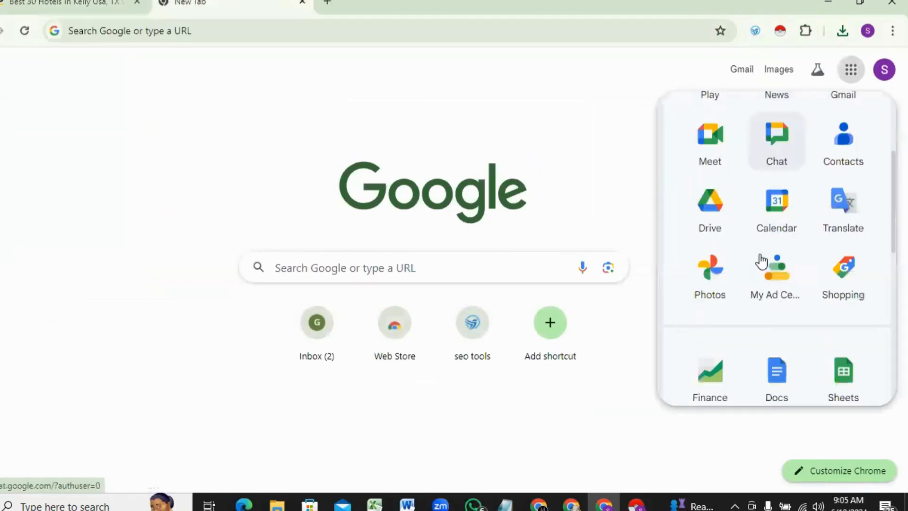
{"action": "scroll", "coordinate": [780, 341], "scroll_direction": "down", "scroll_amount": 2}
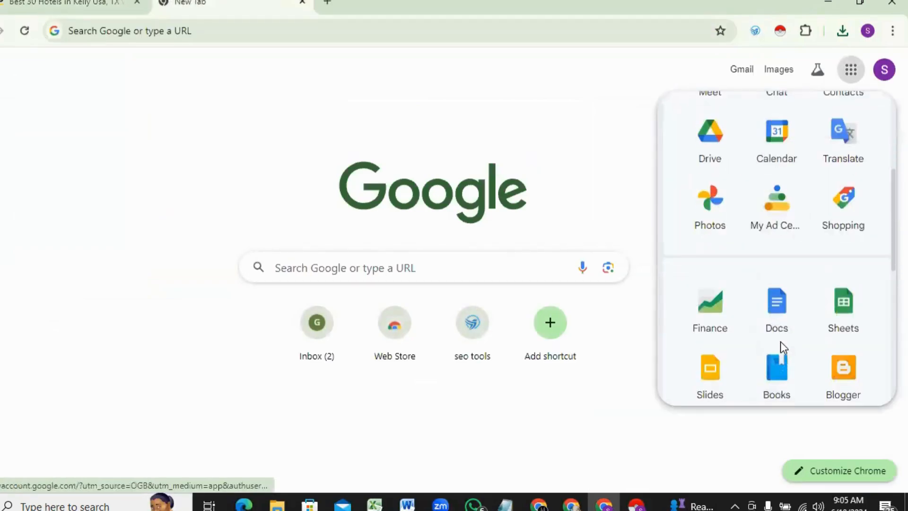
{"action": "scroll", "coordinate": [832, 360], "scroll_direction": "up", "scroll_amount": 1}
{"action": "left_click", "coordinate": [843, 374]}
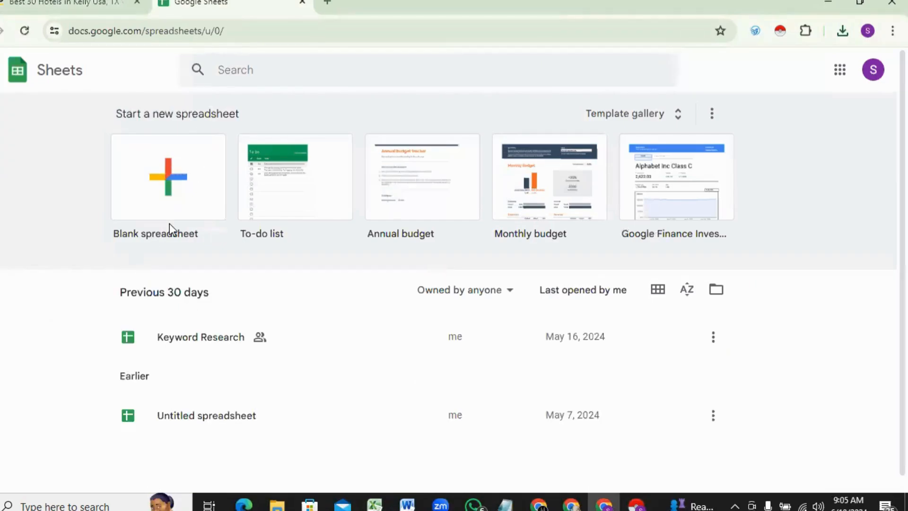
Create a blank spreadsheet and dismiss the Meet promotion and the pre-built tables suggestions.
{"action": "left_click", "coordinate": [168, 187]}
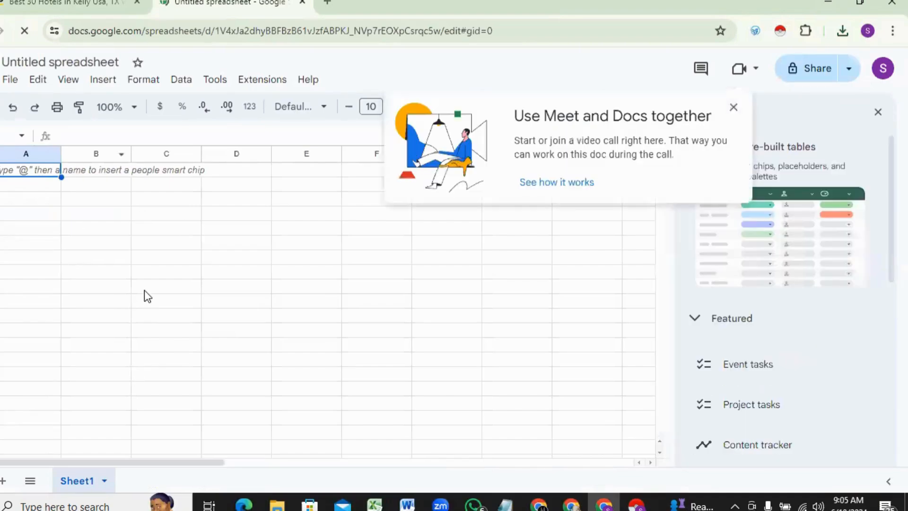
{"action": "left_click", "coordinate": [734, 107]}
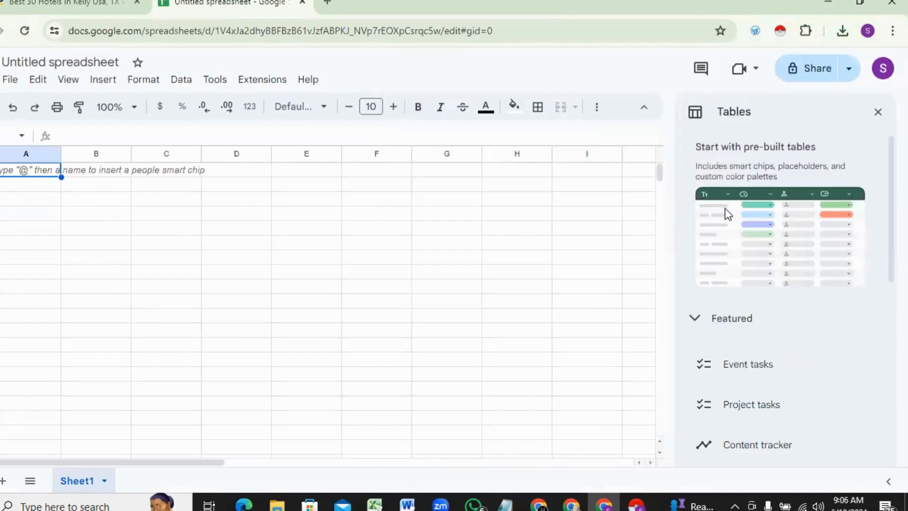
{"action": "left_click", "coordinate": [874, 111]}
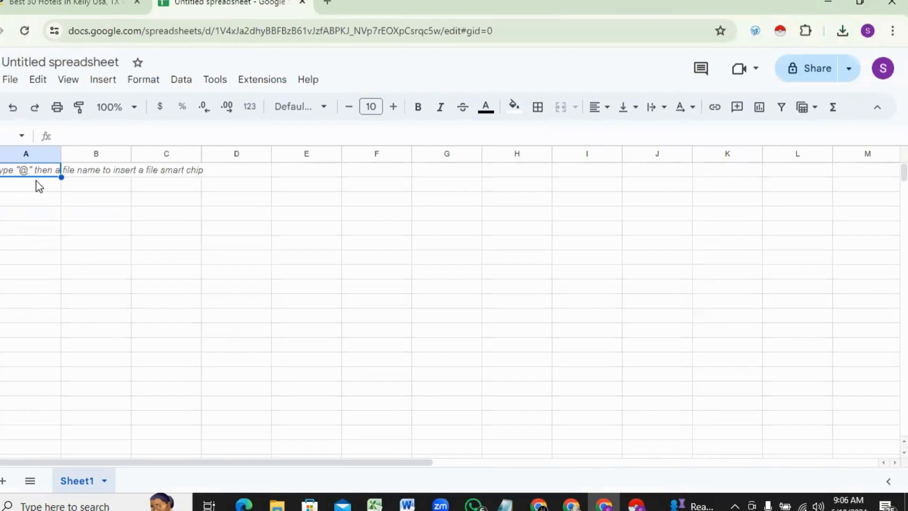
Enter the header "Company Name" in cell A1 and widen column A to fit it.
{"action": "type", "text": "Co"}
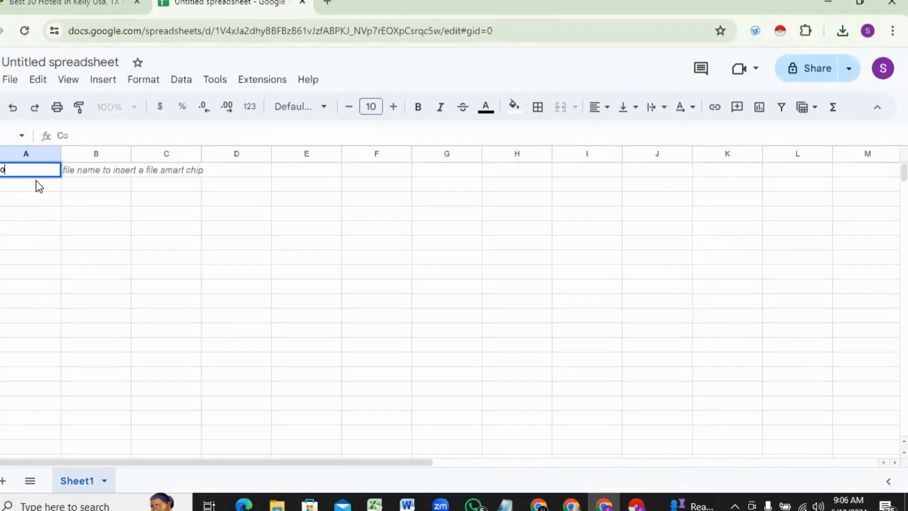
{"action": "type", "text": "mpany Name"}
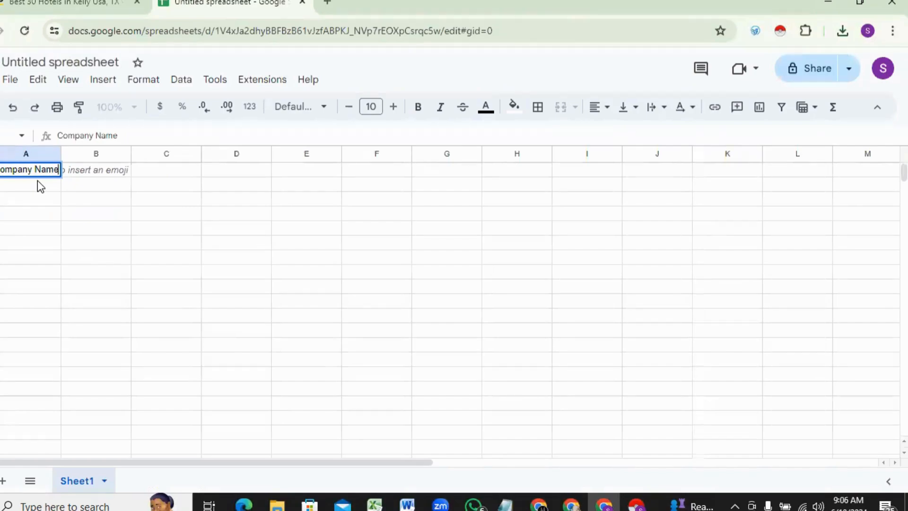
{"action": "left_click_drag", "start_coordinate": [59, 151], "coordinate": [83, 152]}
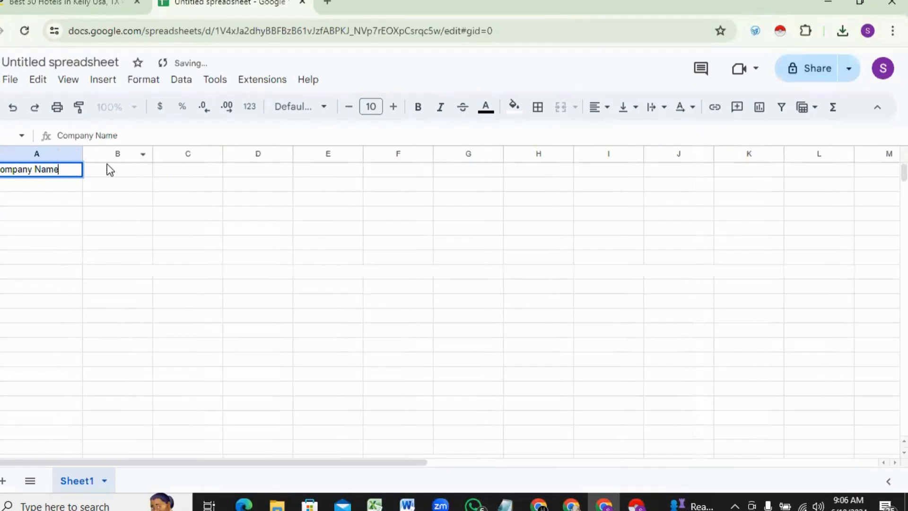
Enter the headers "URL" in cell B1 and "Number" in cell C1.
{"action": "left_click", "coordinate": [116, 173]}
{"action": "type", "text": "U"}
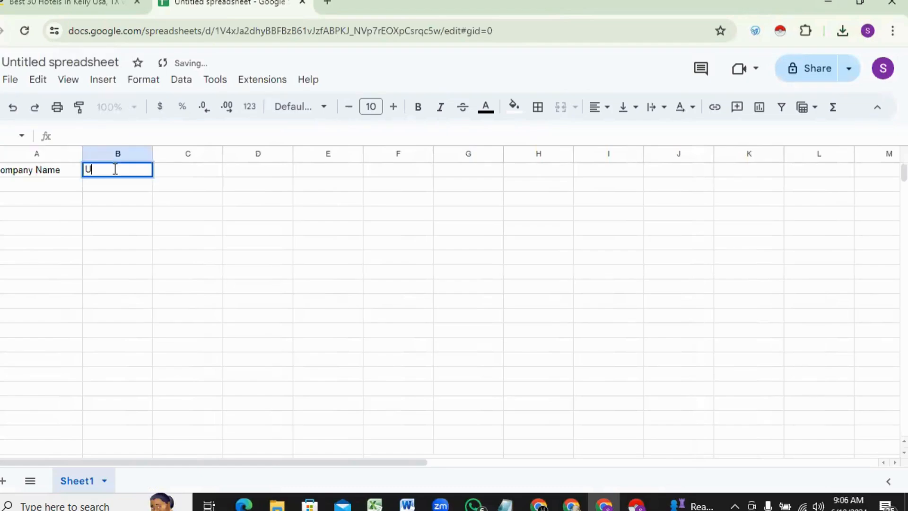
{"action": "type", "text": "RL"}
{"action": "left_click", "coordinate": [190, 172]}
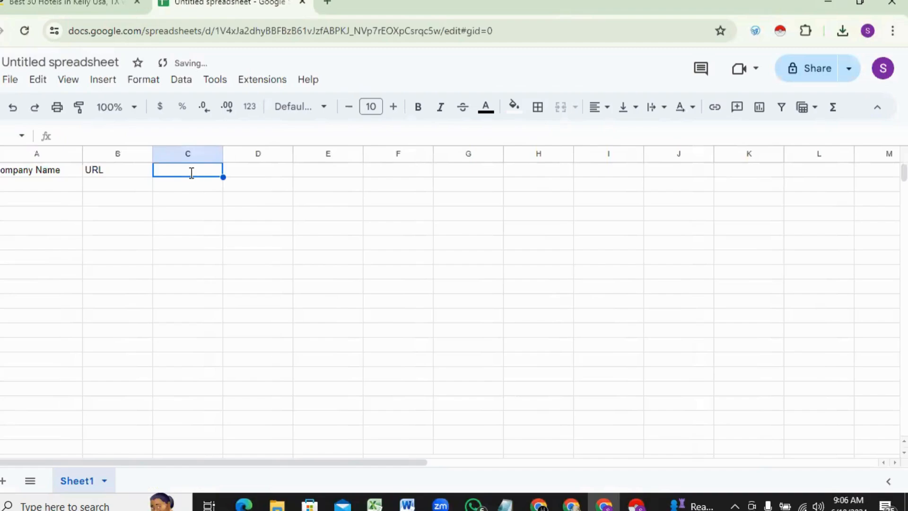
{"action": "type", "text": "Numb"}
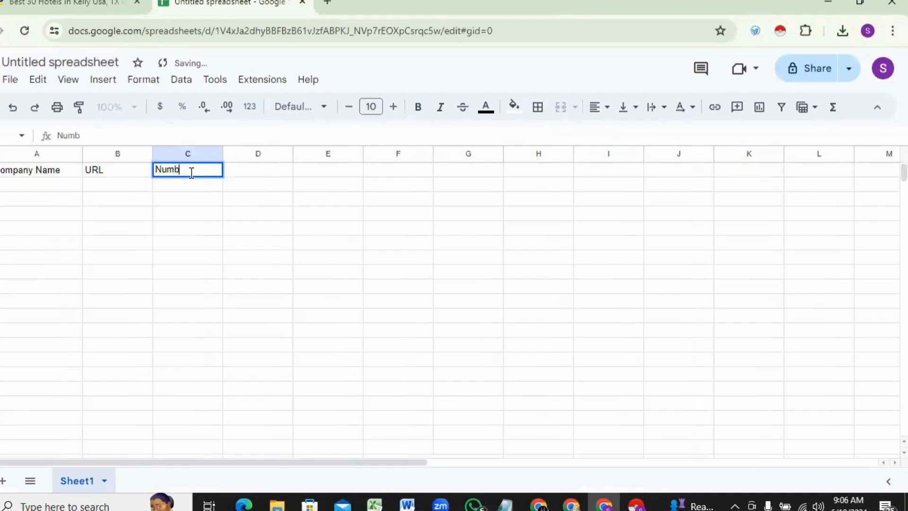
{"action": "type", "text": "er"}
Enter the headers "Email" in cell D1 and "Location" in cell E1.
{"action": "left_click", "coordinate": [250, 172]}
{"action": "type", "text": "Emai"}
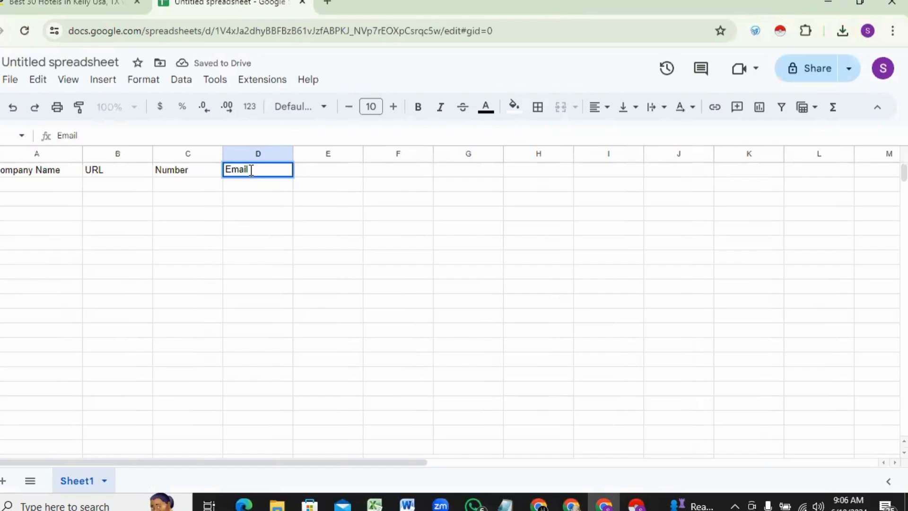
{"action": "type", "text": "l"}
{"action": "left_click", "coordinate": [338, 172]}
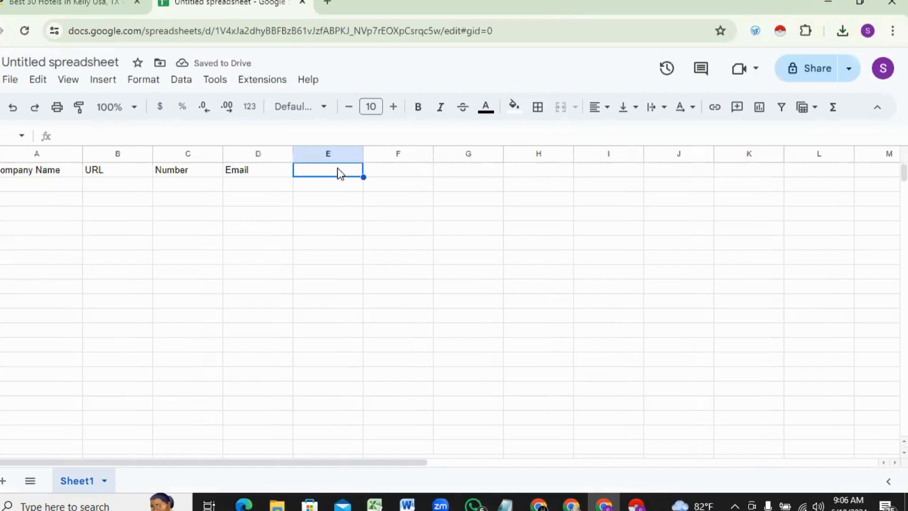
{"action": "type", "text": "Loca"}
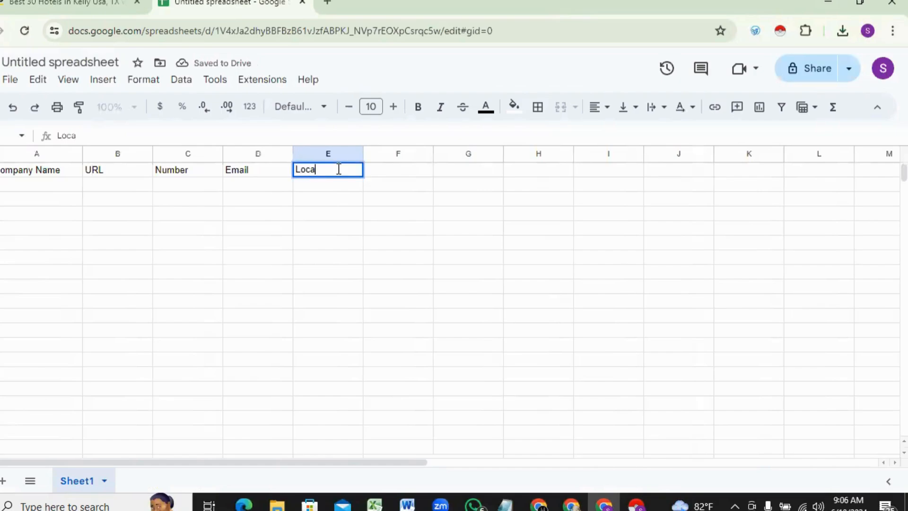
{"action": "type", "text": "tion"}
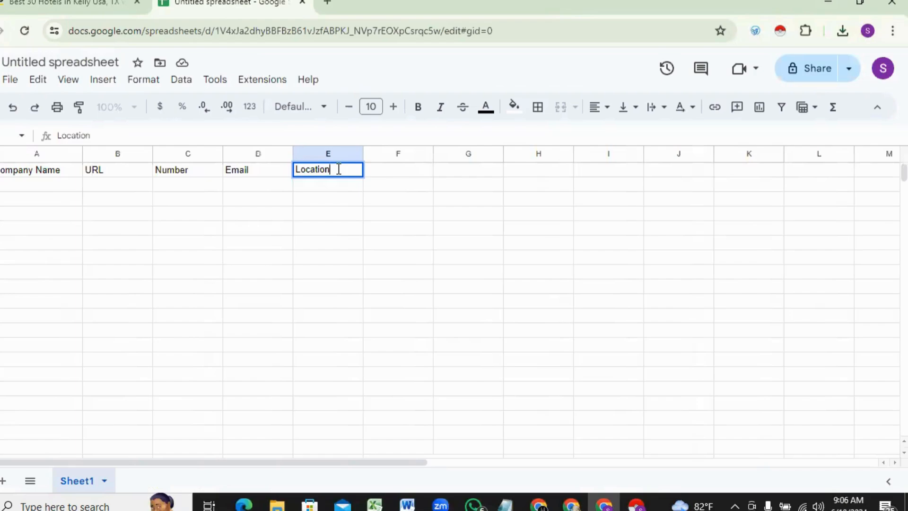
{"action": "left_click", "coordinate": [404, 178]}
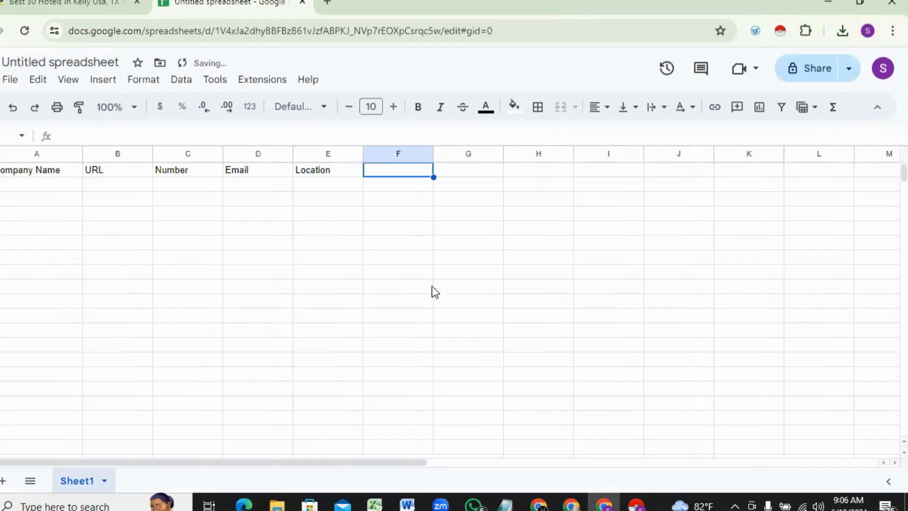
Add a second sheet and paste the scraped hotel data into it starting at cell A1.
{"action": "left_click", "coordinate": [4, 483]}
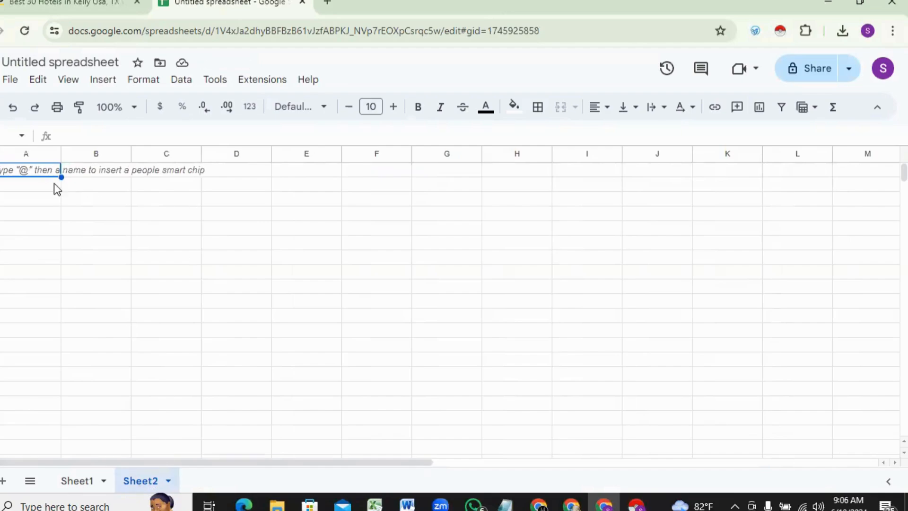
{"action": "right_click", "coordinate": [45, 173]}
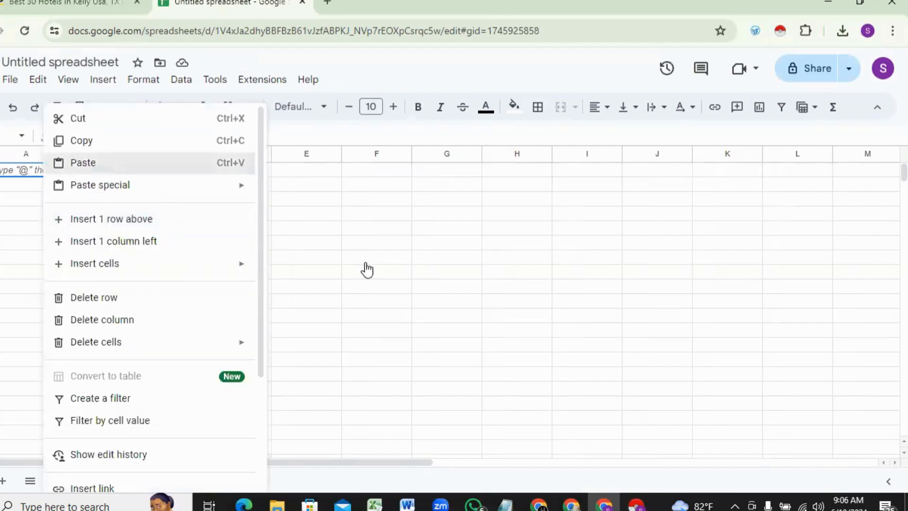
{"action": "key", "text": "ctrl+v"}
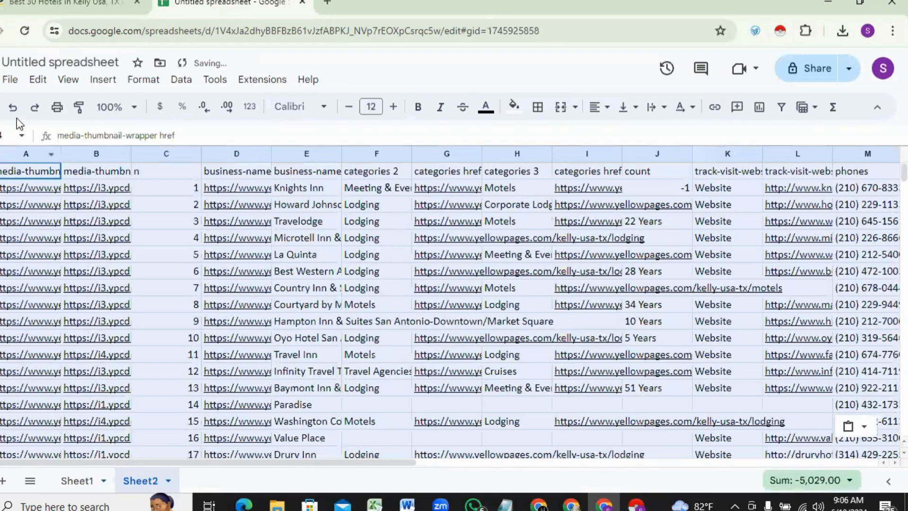
Delete the media-thumbnail-wrapper href column from Sheet2 and look through the remaining scraped columns.
{"action": "right_click", "coordinate": [30, 152]}
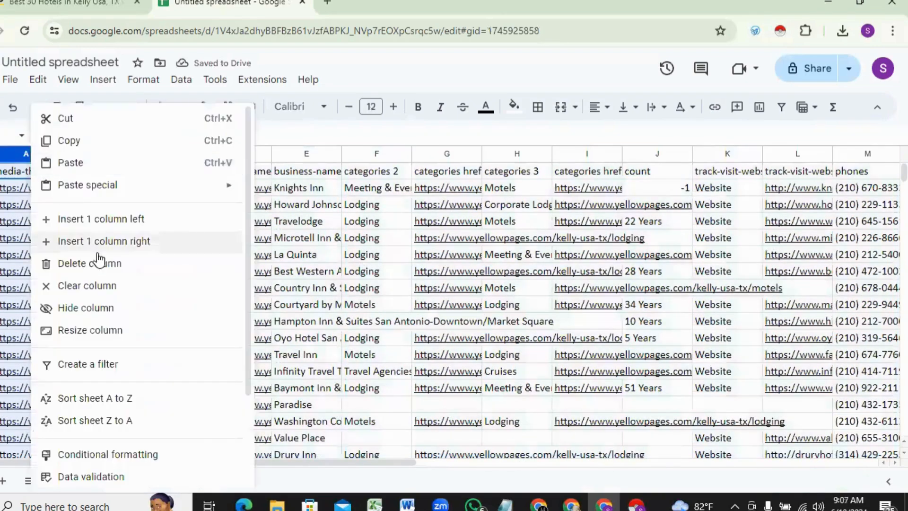
{"action": "left_click", "coordinate": [103, 264]}
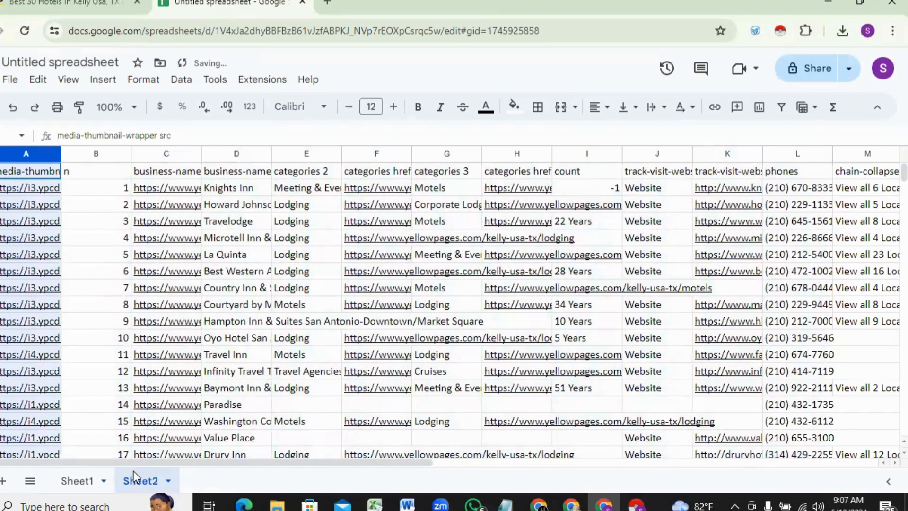
{"action": "left_click_drag", "start_coordinate": [140, 462], "coordinate": [282, 466]}
{"action": "scroll", "coordinate": [308, 467], "scroll_direction": "right", "scroll_amount": 6}
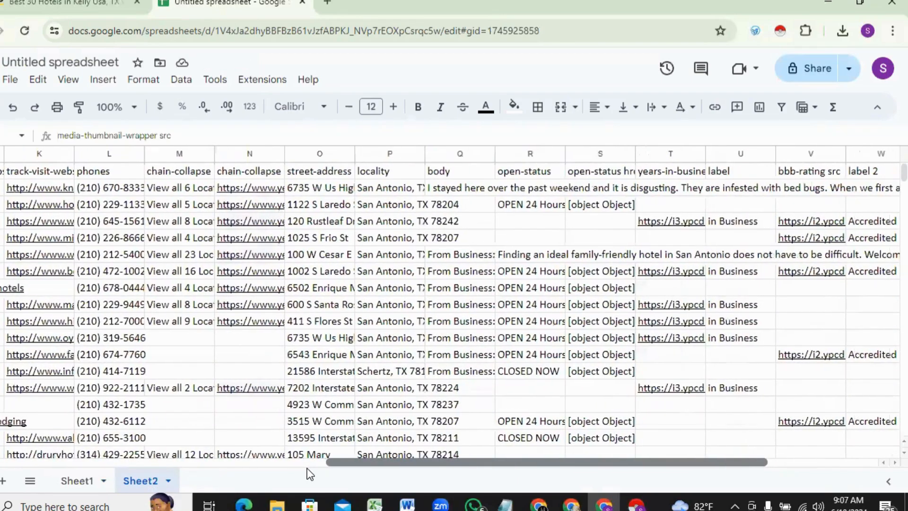
{"action": "scroll", "coordinate": [307, 467], "scroll_direction": "left", "scroll_amount": 7}
{"action": "left_click_drag", "start_coordinate": [205, 464], "coordinate": [112, 451]}
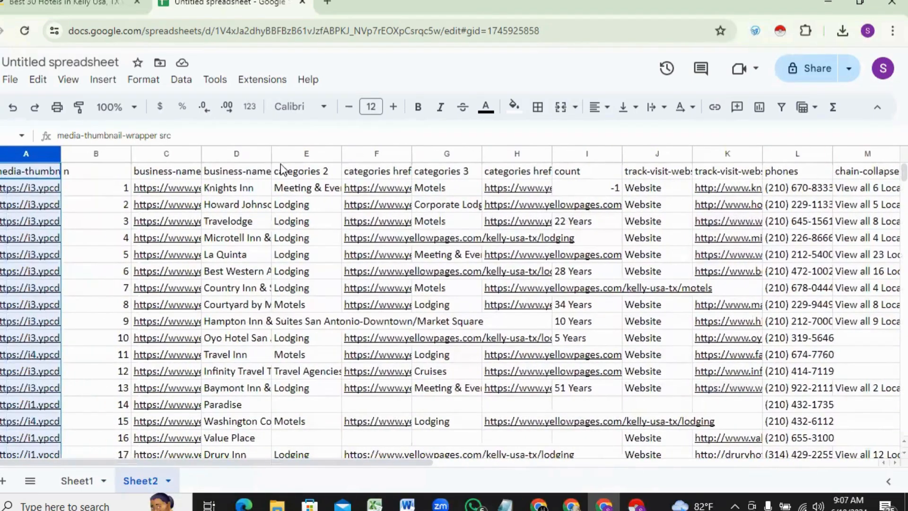
Widen the business-name column in Sheet2 and copy the whole column.
{"action": "left_click_drag", "start_coordinate": [268, 152], "coordinate": [348, 153]}
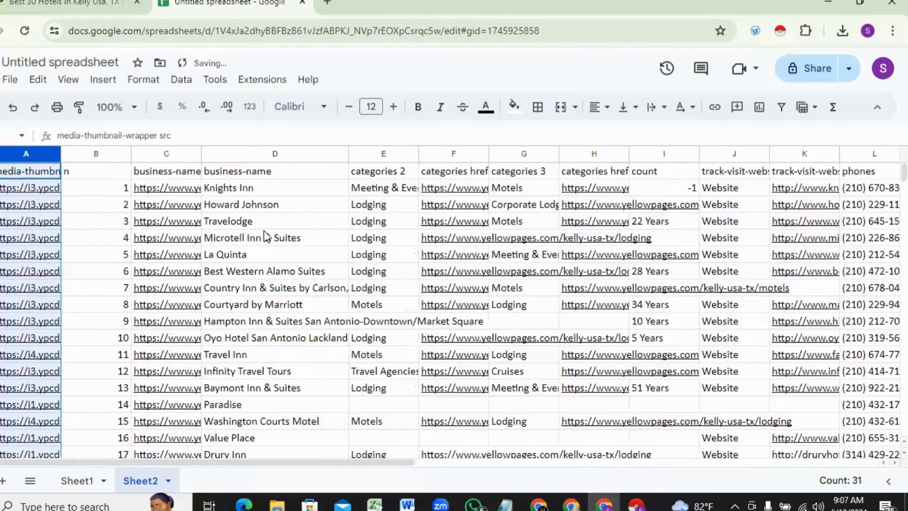
{"action": "left_click", "coordinate": [251, 154]}
{"action": "right_click", "coordinate": [251, 154]}
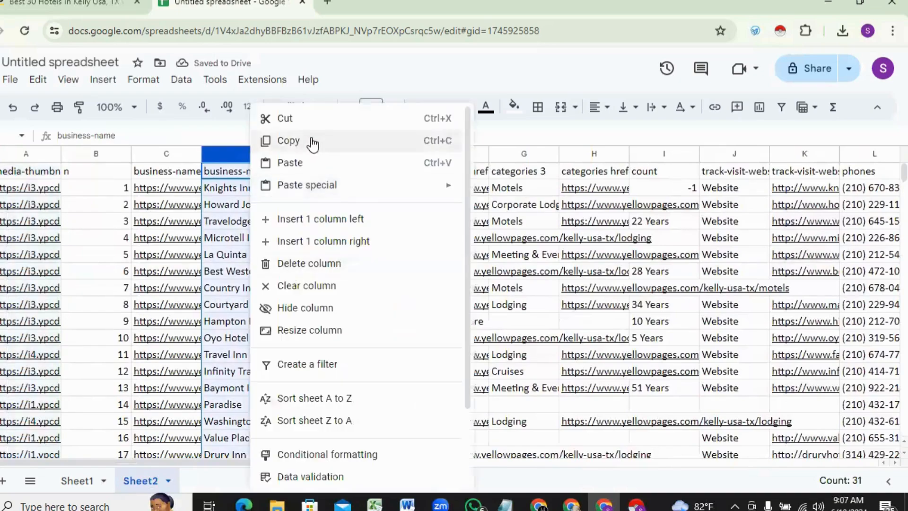
{"action": "left_click", "coordinate": [289, 141]}
Paste the business names into Sheet1 from cell A2 under Company Name and widen column A.
{"action": "left_click", "coordinate": [78, 481]}
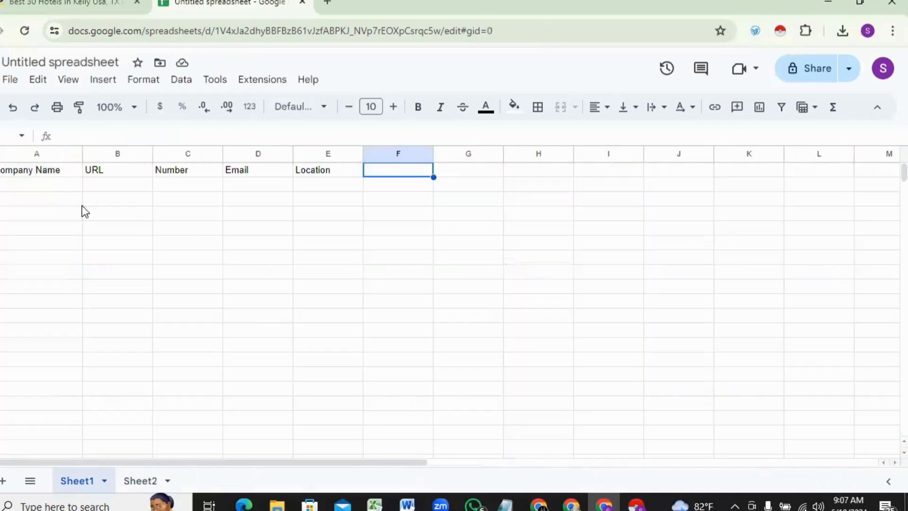
{"action": "left_click", "coordinate": [30, 184]}
{"action": "right_click", "coordinate": [30, 183]}
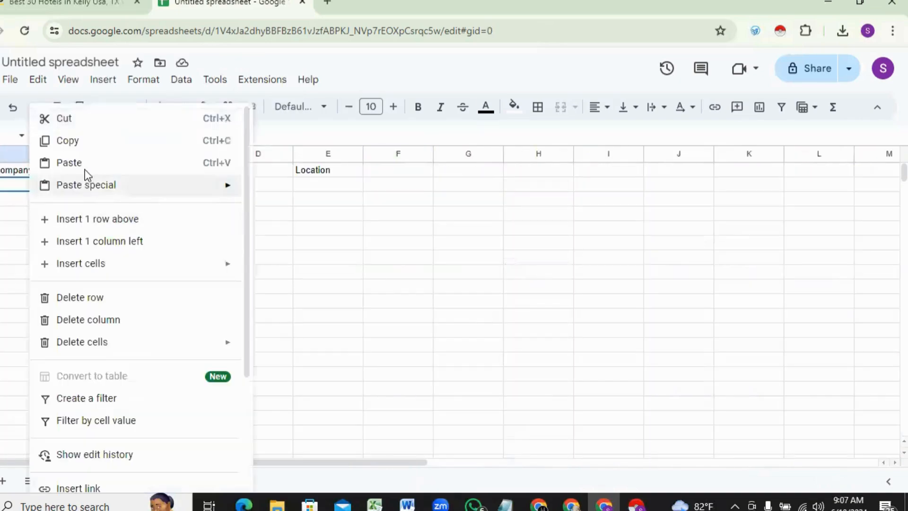
{"action": "left_click", "coordinate": [84, 167]}
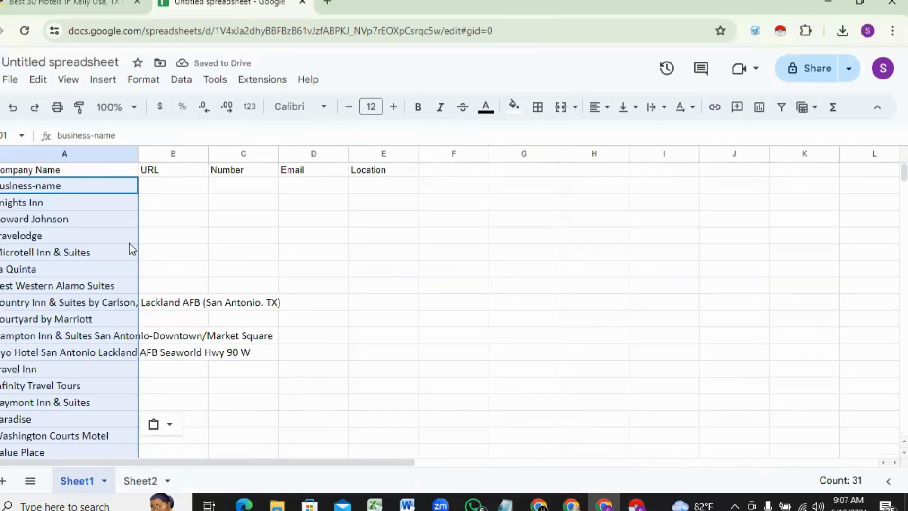
{"action": "left_click_drag", "start_coordinate": [139, 151], "coordinate": [167, 151]}
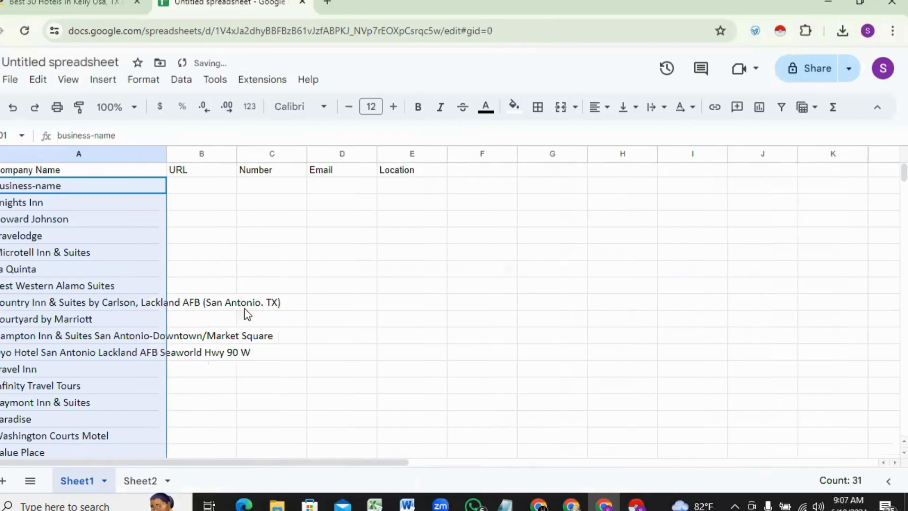
Find the hotel website links in Sheet2 and widen the track-visit-website href column.
{"action": "left_click", "coordinate": [146, 481]}
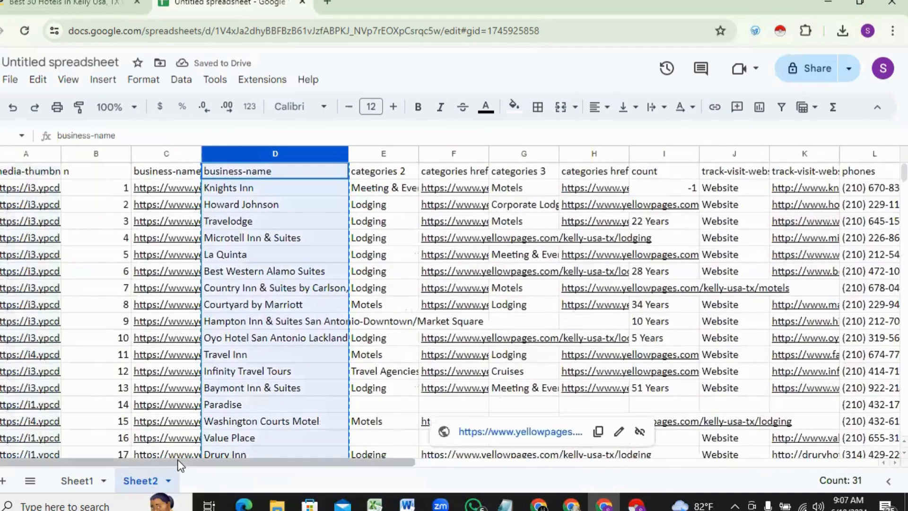
{"action": "left_click_drag", "start_coordinate": [180, 464], "coordinate": [339, 473]}
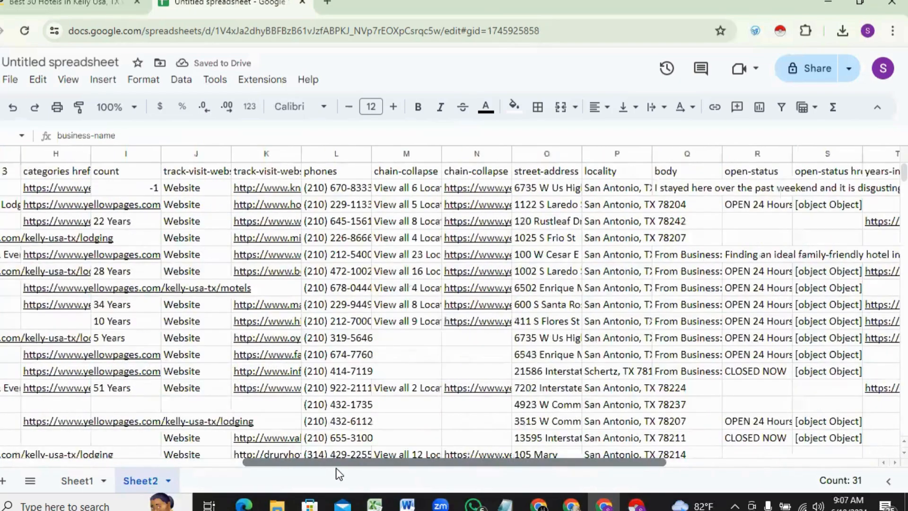
{"action": "scroll", "coordinate": [336, 469], "scroll_direction": "right", "scroll_amount": 2}
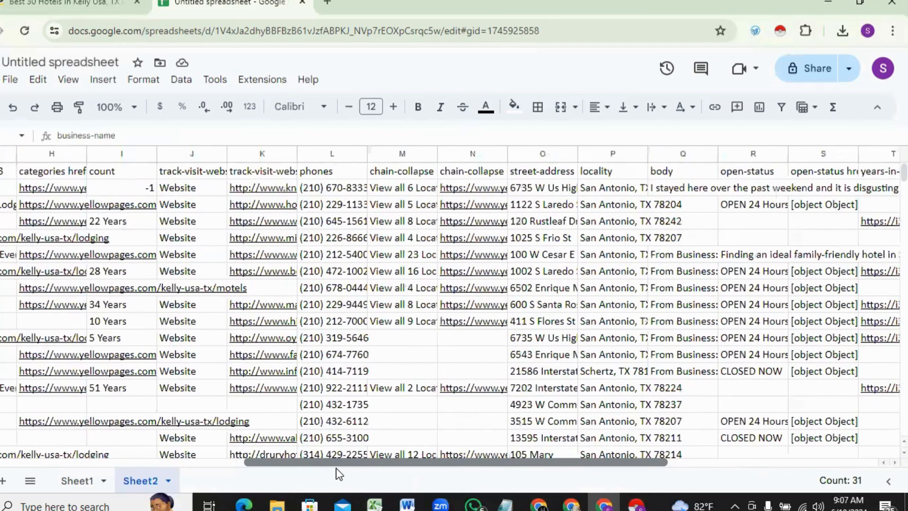
{"action": "scroll", "coordinate": [336, 469], "scroll_direction": "right", "scroll_amount": 5}
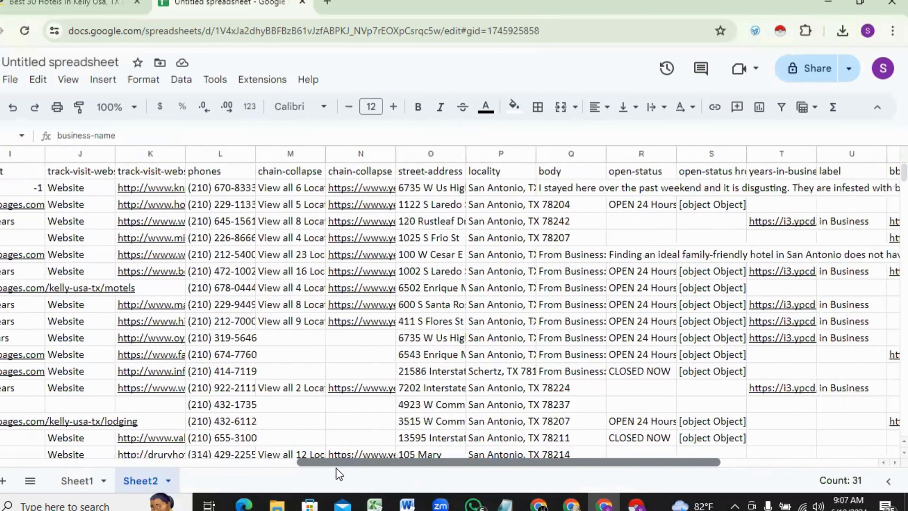
{"action": "scroll", "coordinate": [337, 469], "scroll_direction": "right", "scroll_amount": 3}
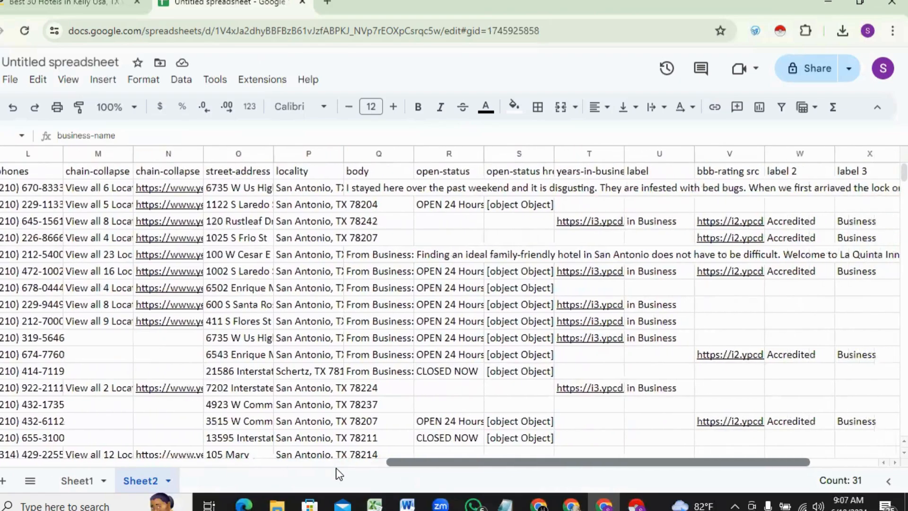
{"action": "scroll", "coordinate": [336, 468], "scroll_direction": "left", "scroll_amount": 10}
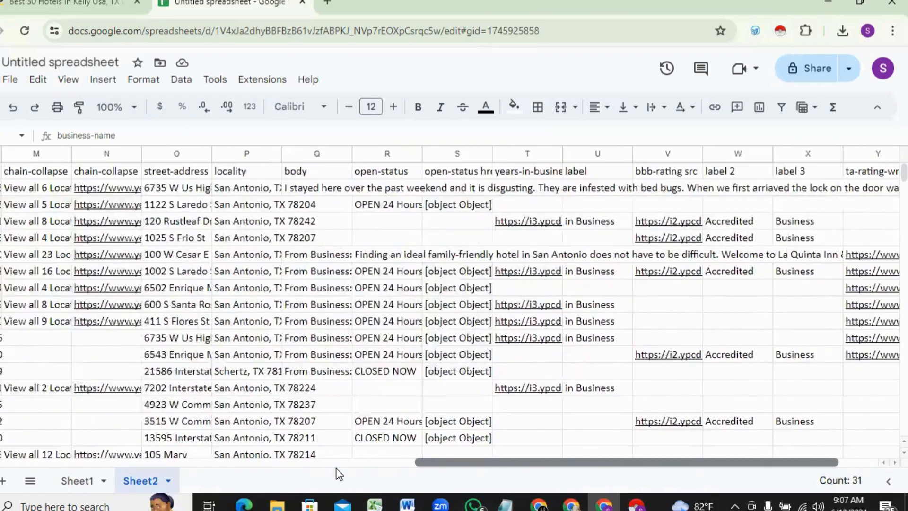
{"action": "scroll", "coordinate": [336, 467], "scroll_direction": "left", "scroll_amount": 1}
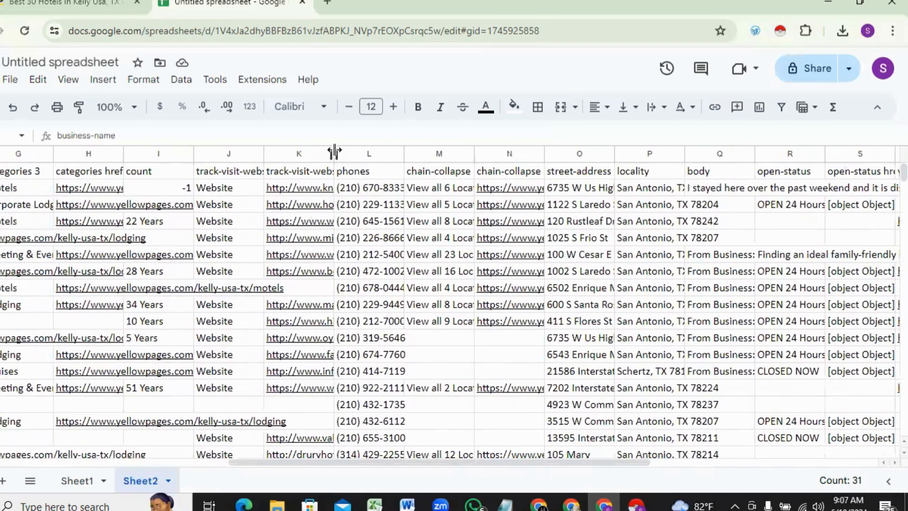
{"action": "left_click_drag", "start_coordinate": [334, 153], "coordinate": [394, 156]}
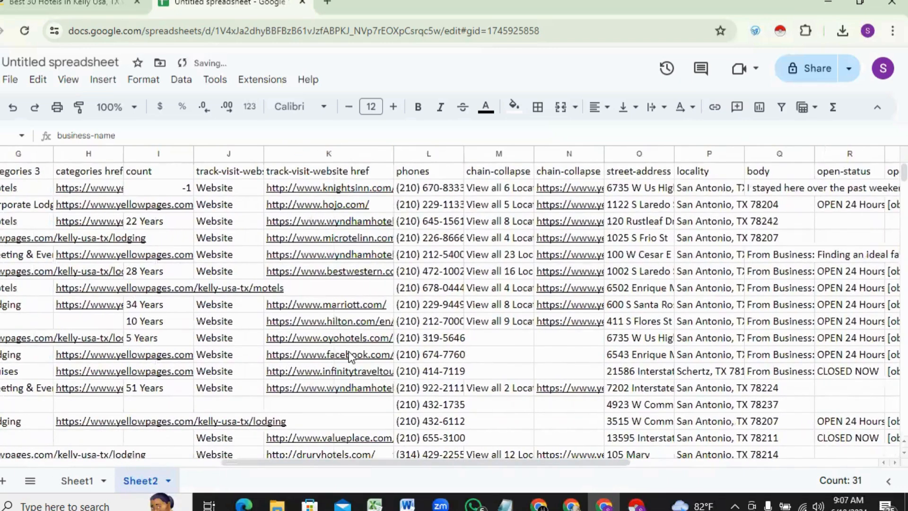
{"action": "mouse_move", "coordinate": [349, 354]}
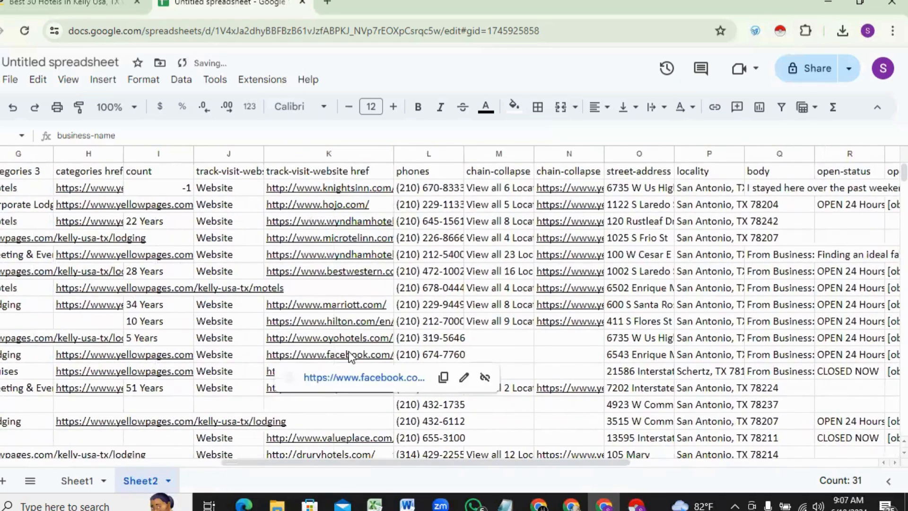
Copy the track-visit-website href column from Sheet2 into Sheet1 under URL, starting at cell B2.
{"action": "right_click", "coordinate": [325, 155]}
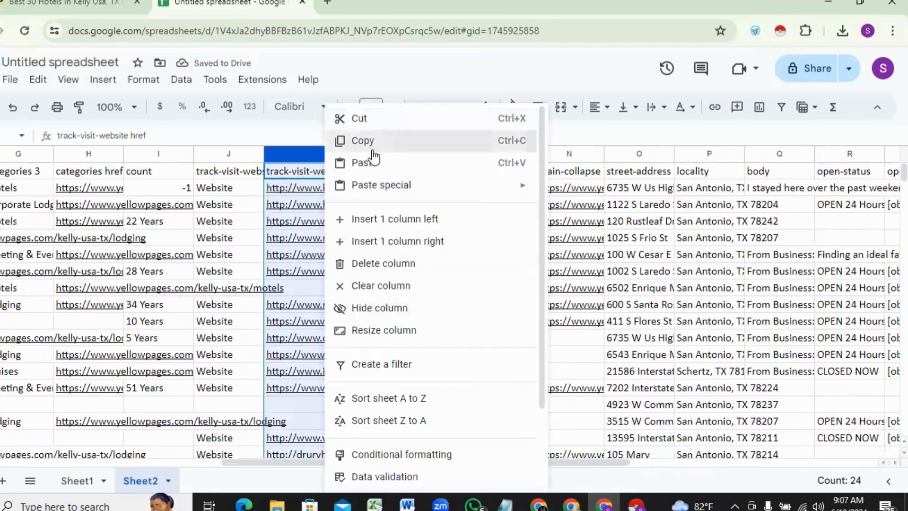
{"action": "left_click", "coordinate": [363, 141]}
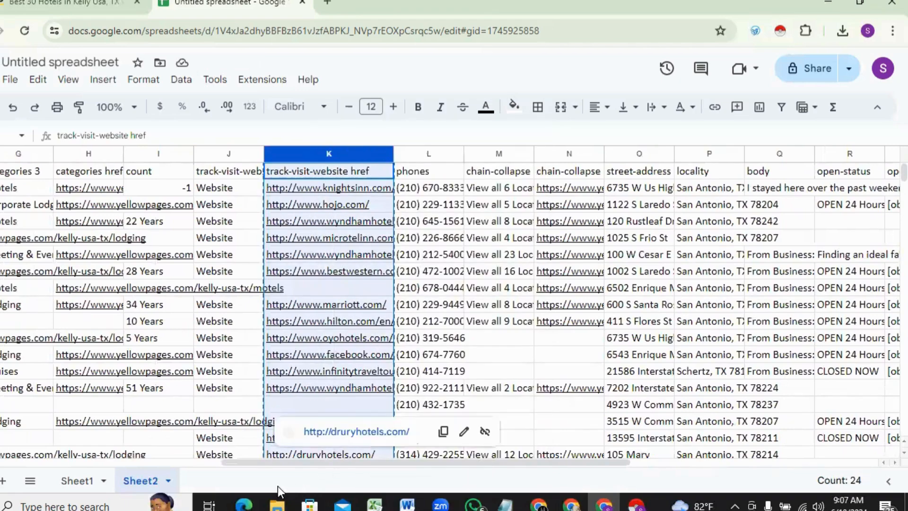
{"action": "left_click", "coordinate": [78, 481]}
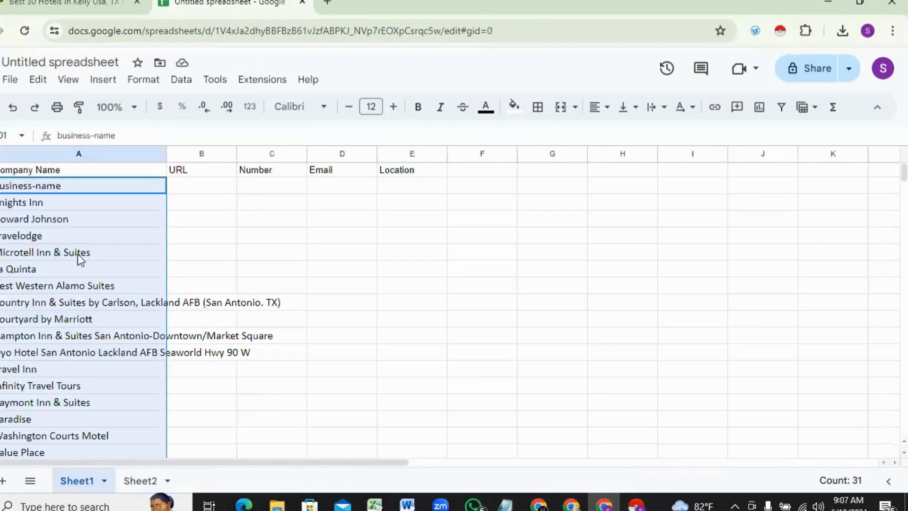
{"action": "right_click", "coordinate": [193, 185]}
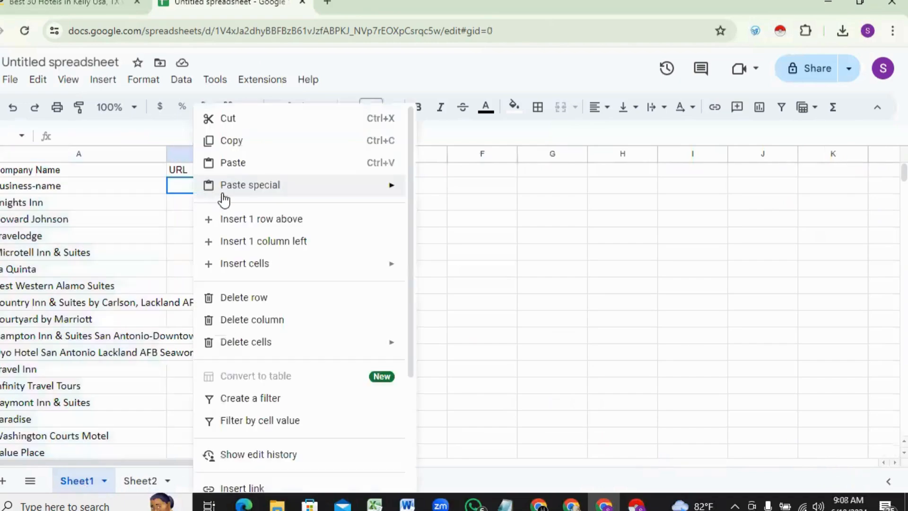
{"action": "left_click", "coordinate": [243, 163]}
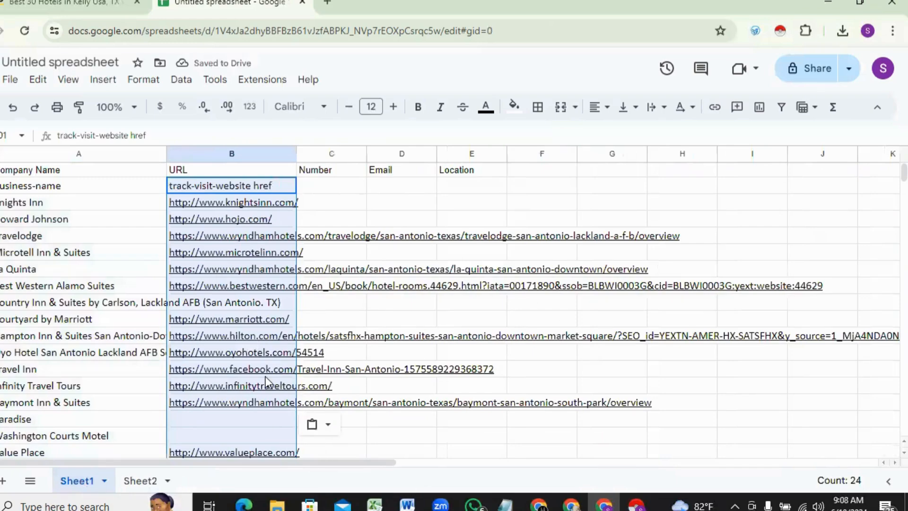
Copy the phones column from Sheet2 into Sheet1 under Number, starting at cell C2.
{"action": "left_click", "coordinate": [141, 480]}
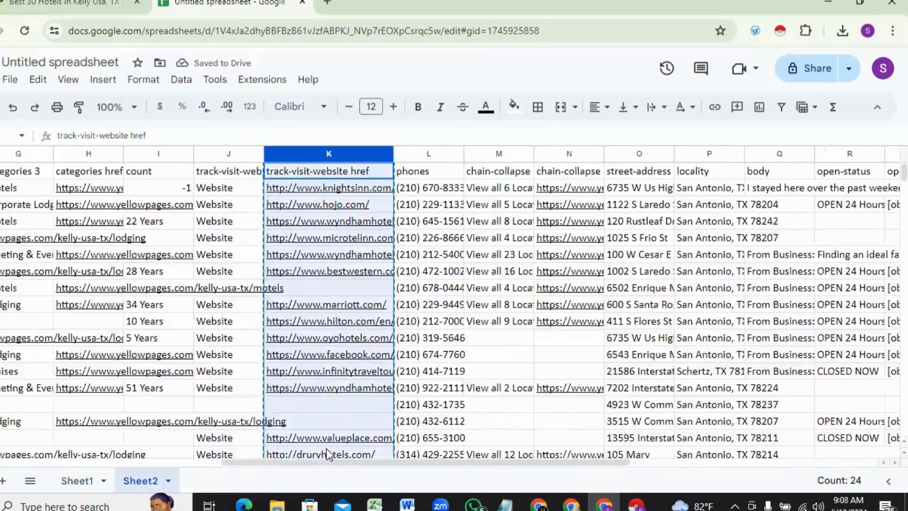
{"action": "left_click", "coordinate": [78, 480]}
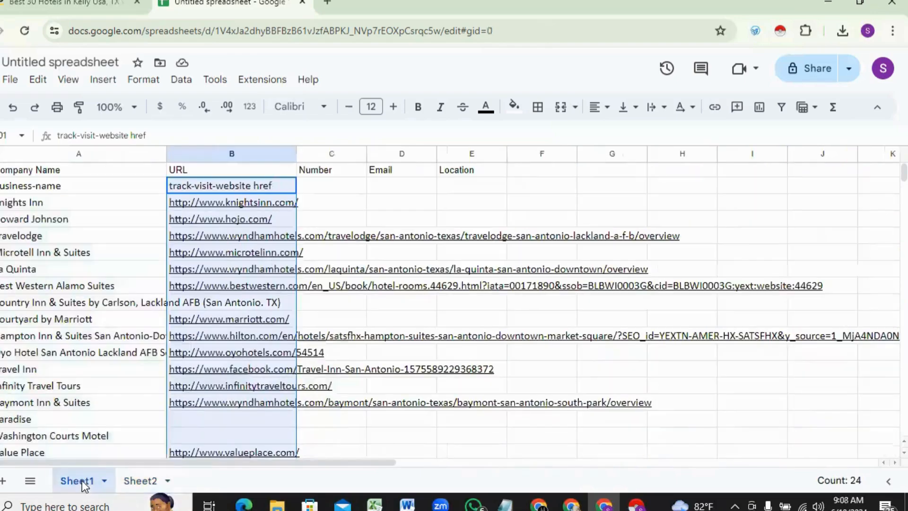
{"action": "left_click", "coordinate": [148, 482]}
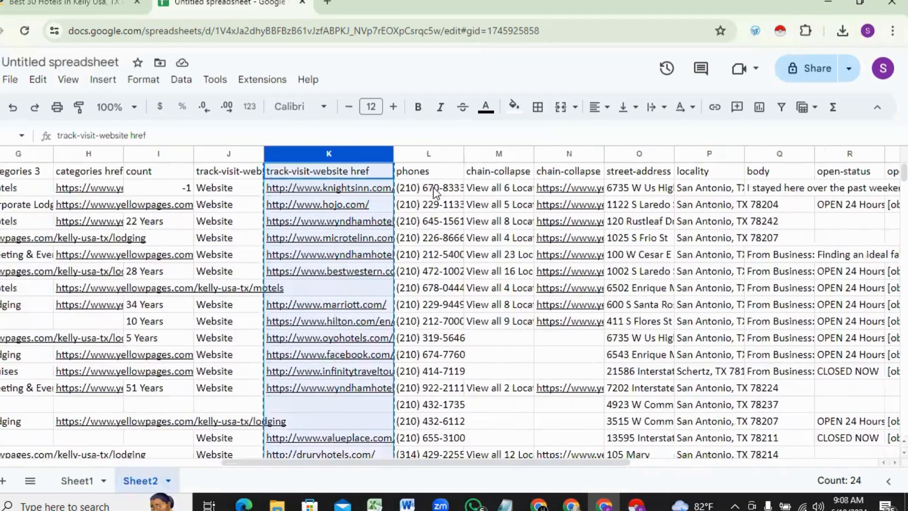
{"action": "right_click", "coordinate": [446, 154]}
{"action": "left_click", "coordinate": [507, 142]}
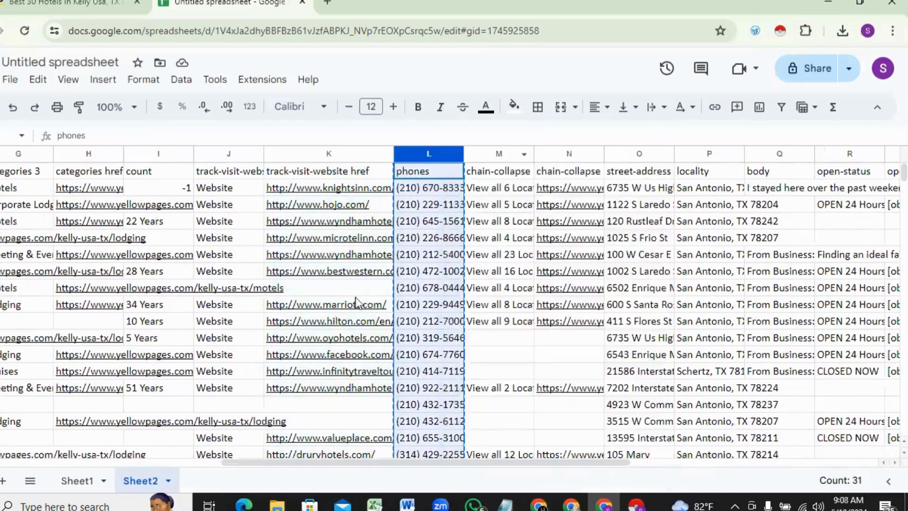
{"action": "left_click", "coordinate": [75, 480]}
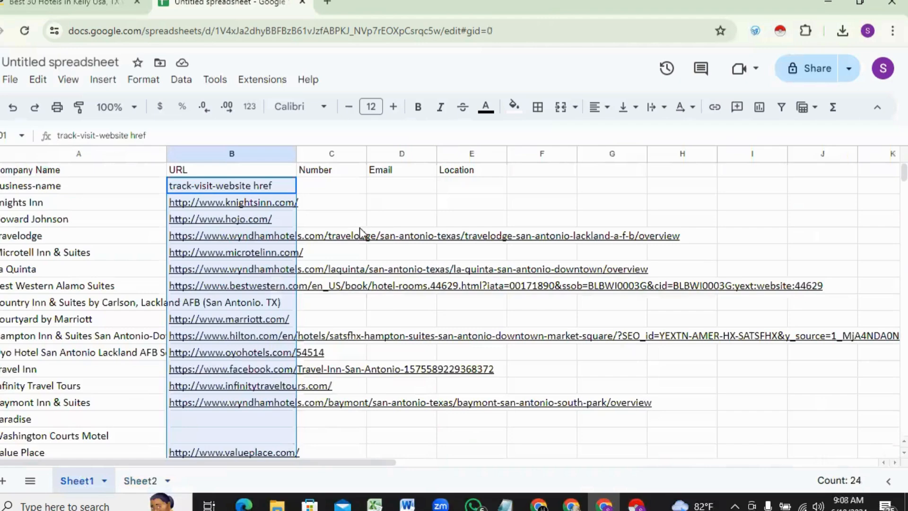
{"action": "right_click", "coordinate": [339, 185]}
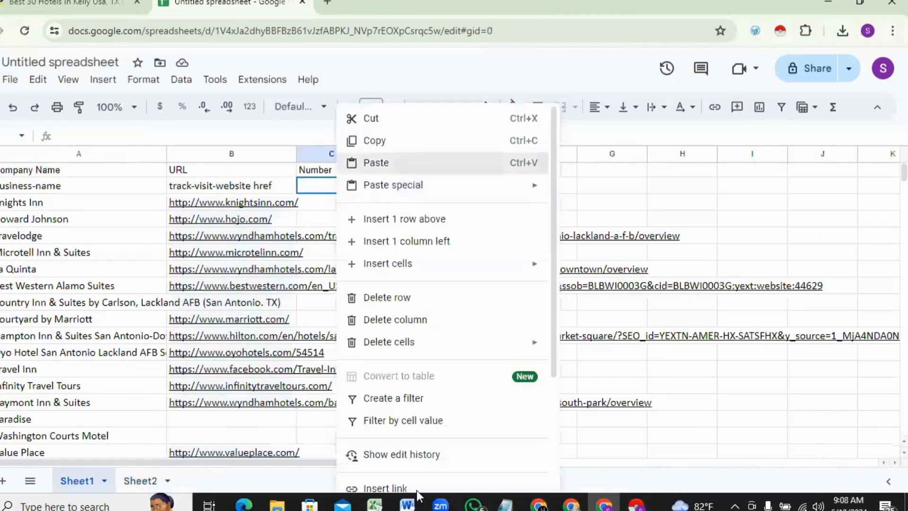
{"action": "left_click", "coordinate": [401, 166]}
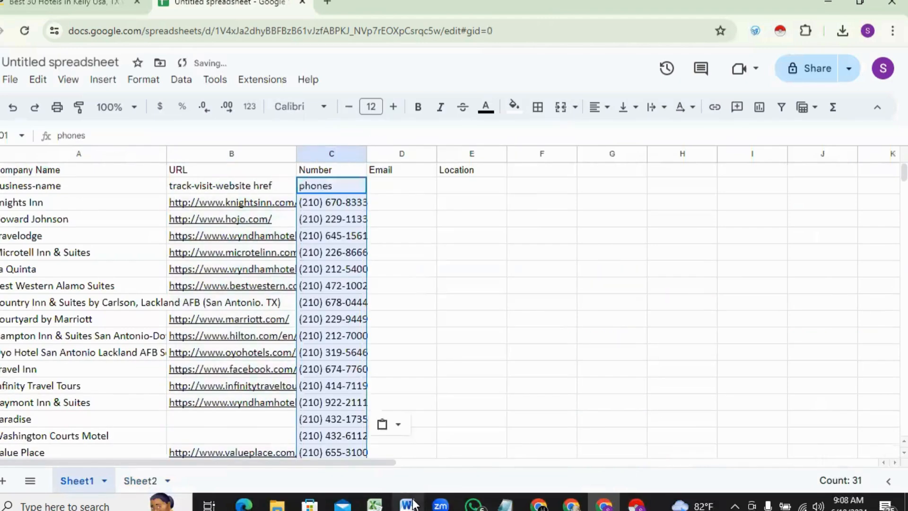
Find the address data in Sheet2 and widen the street-address and locality columns to show their full contents.
{"action": "left_click", "coordinate": [141, 481]}
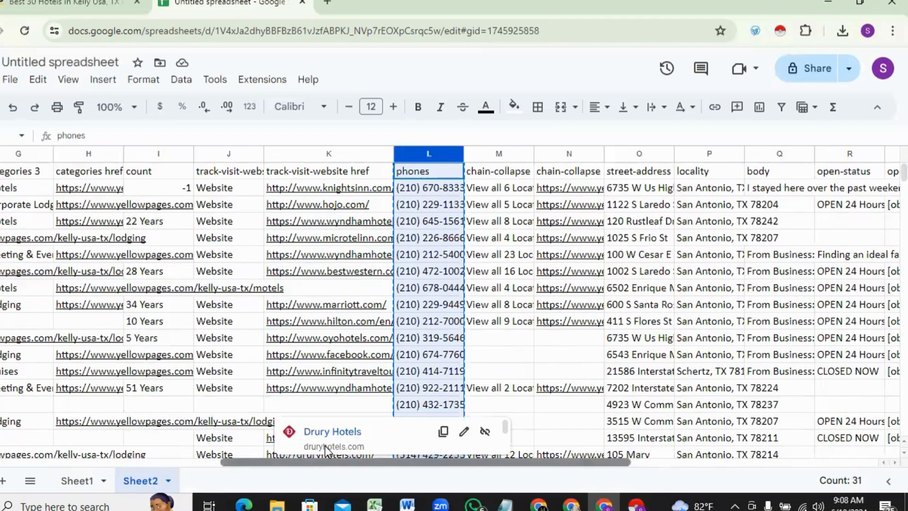
{"action": "scroll", "coordinate": [324, 447], "scroll_direction": "right", "scroll_amount": 2}
{"action": "scroll", "coordinate": [325, 445], "scroll_direction": "right", "scroll_amount": 5}
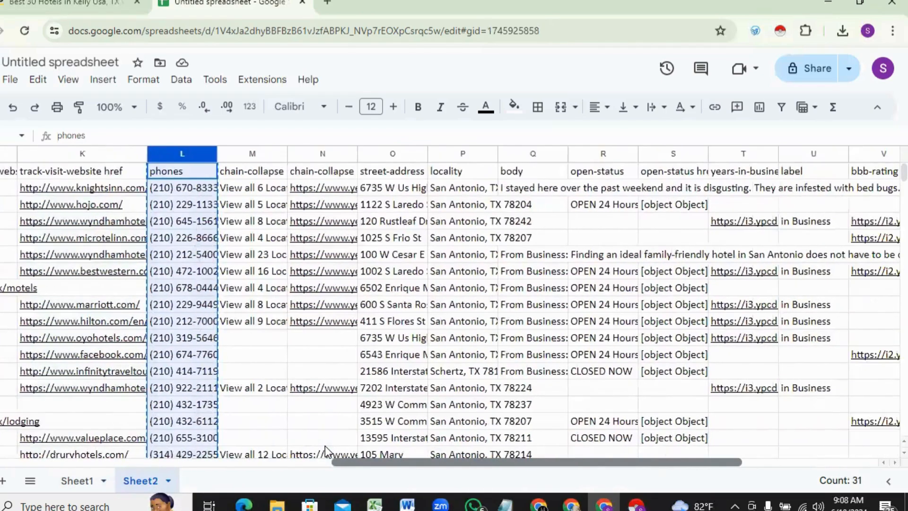
{"action": "scroll", "coordinate": [325, 445], "scroll_direction": "right", "scroll_amount": 2}
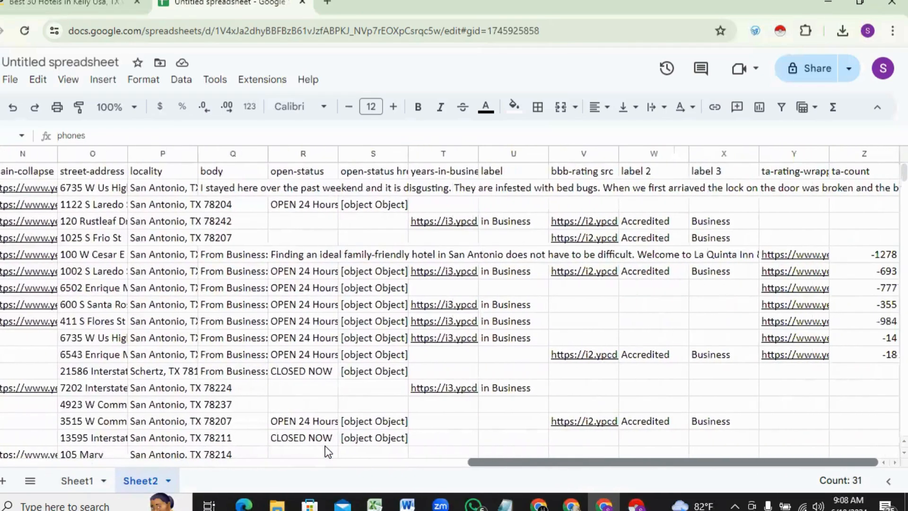
{"action": "scroll", "coordinate": [325, 445], "scroll_direction": "left", "scroll_amount": 4}
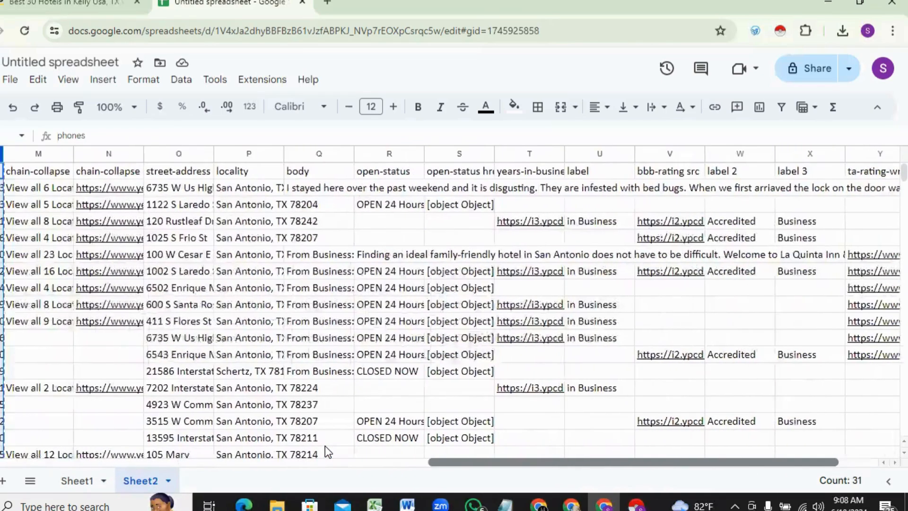
{"action": "scroll", "coordinate": [325, 445], "scroll_direction": "left", "scroll_amount": 2}
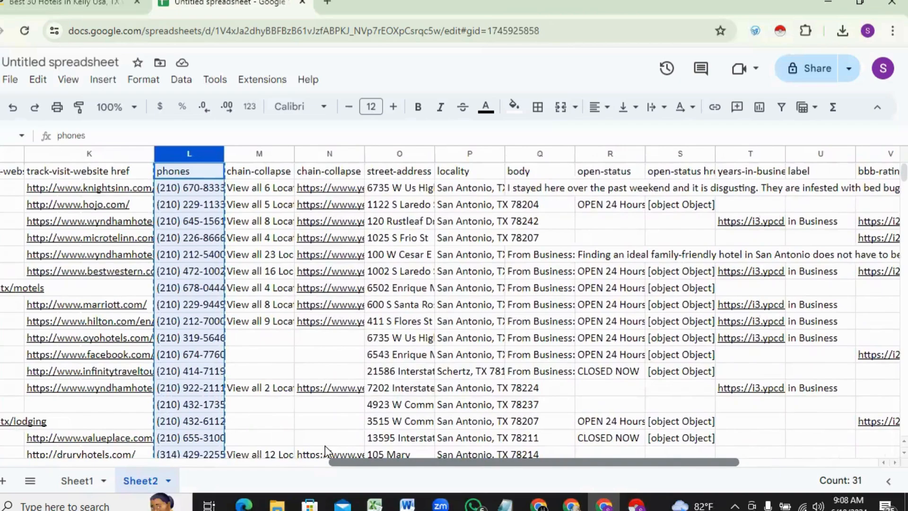
{"action": "right_click", "coordinate": [405, 155]}
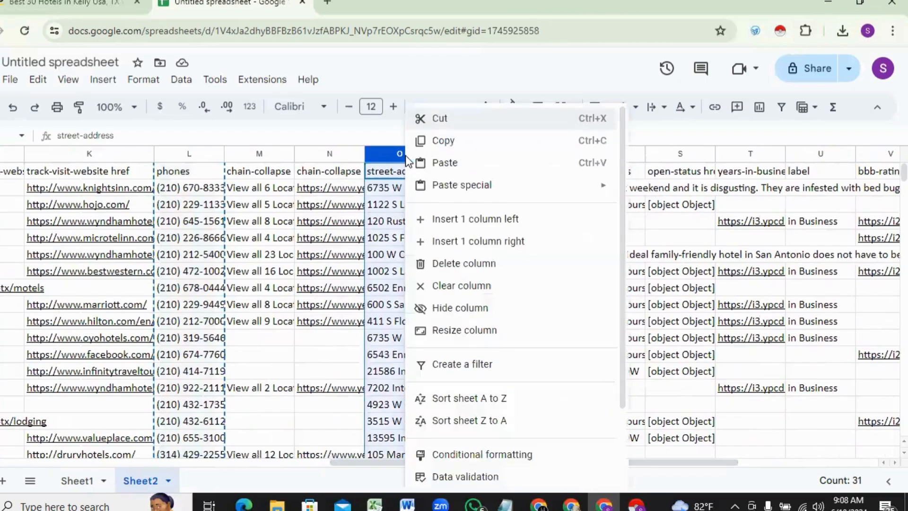
{"action": "left_click", "coordinate": [363, 137]}
{"action": "left_click_drag", "start_coordinate": [434, 154], "coordinate": [525, 153]}
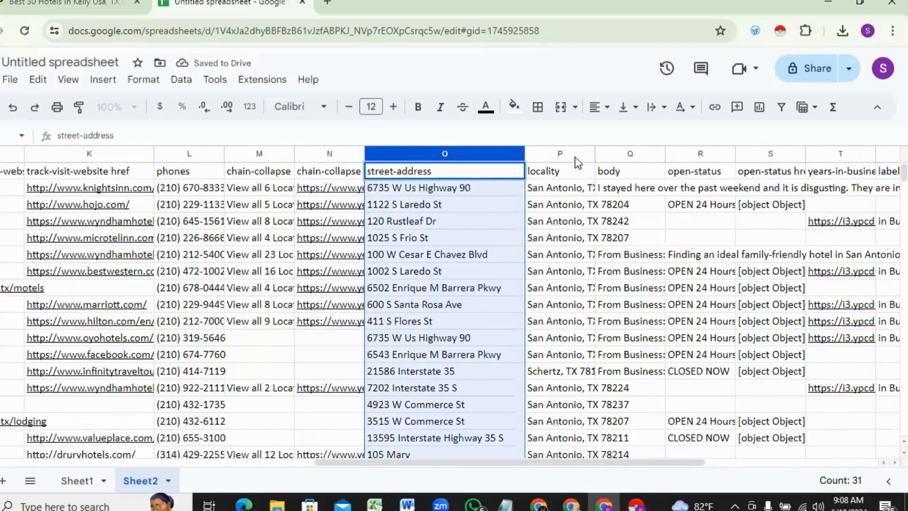
{"action": "left_click_drag", "start_coordinate": [595, 153], "coordinate": [657, 153]}
{"action": "scroll", "coordinate": [634, 383], "scroll_direction": "down", "scroll_amount": 3}
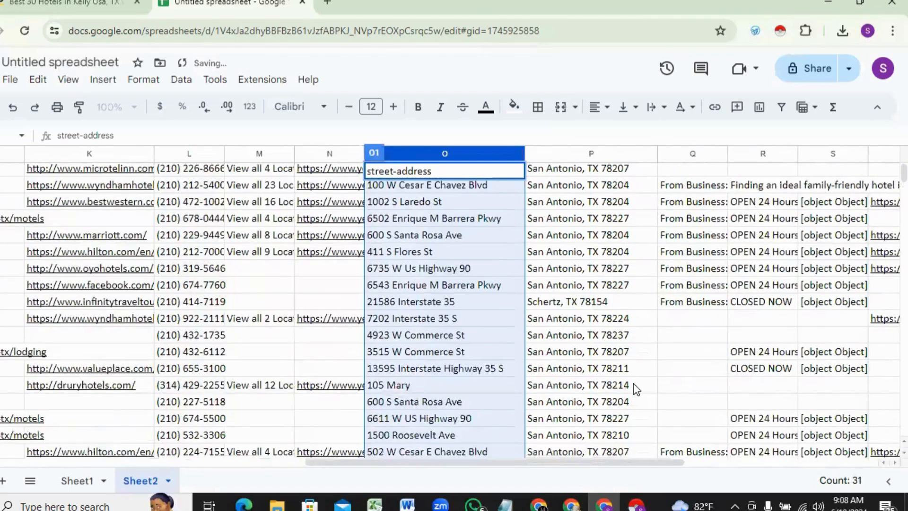
{"action": "scroll", "coordinate": [634, 383], "scroll_direction": "up", "scroll_amount": 3}
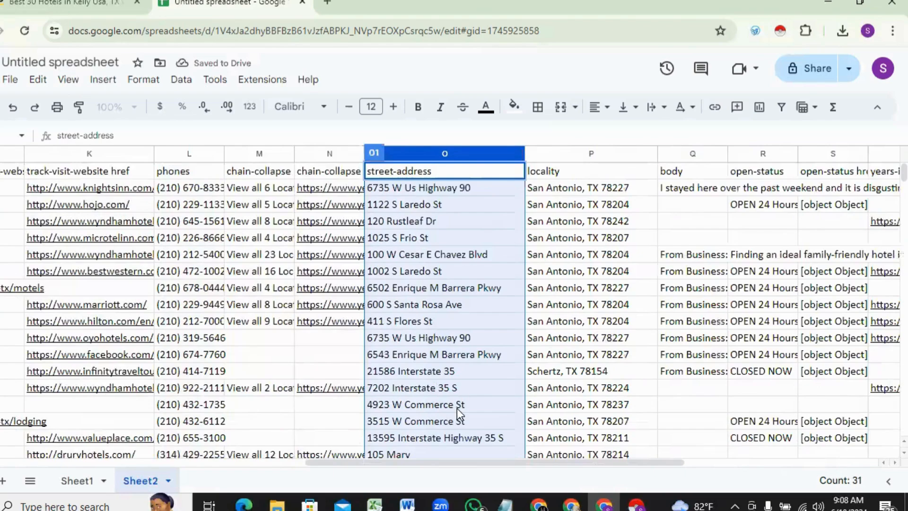
{"action": "right_click", "coordinate": [454, 152]}
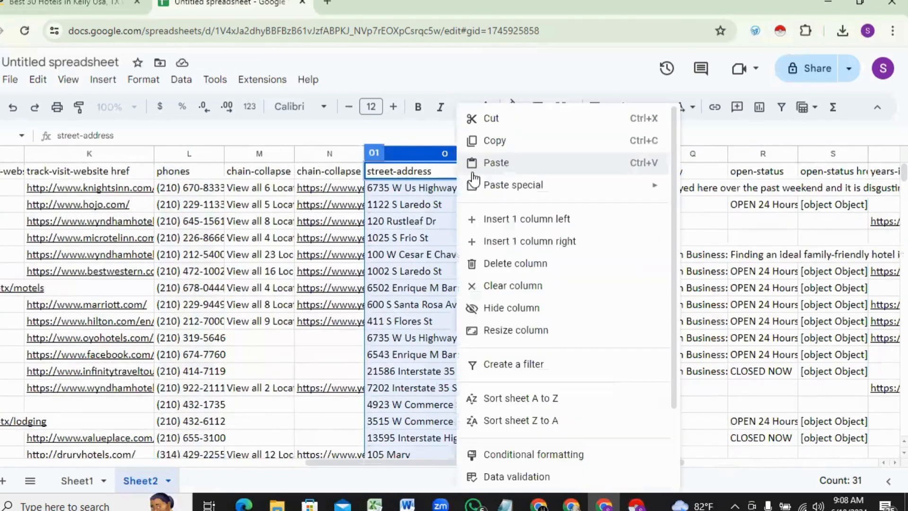
{"action": "left_click", "coordinate": [720, 128]}
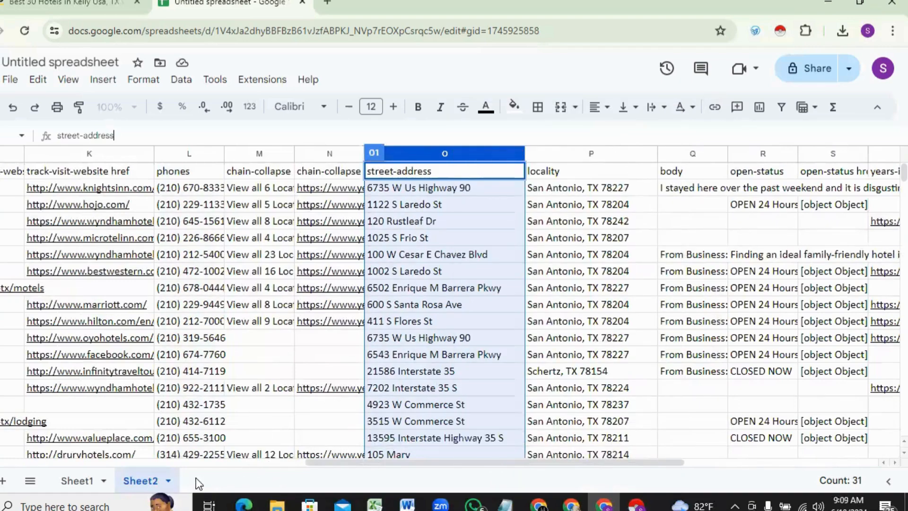
{"action": "mouse_move", "coordinate": [473, 462]}
{"action": "left_mouse_down"}
{"action": "mouse_move", "coordinate": [664, 462]}
{"action": "mouse_move", "coordinate": [136, 460]}
{"action": "mouse_move", "coordinate": [434, 462]}
{"action": "left_mouse_up"}
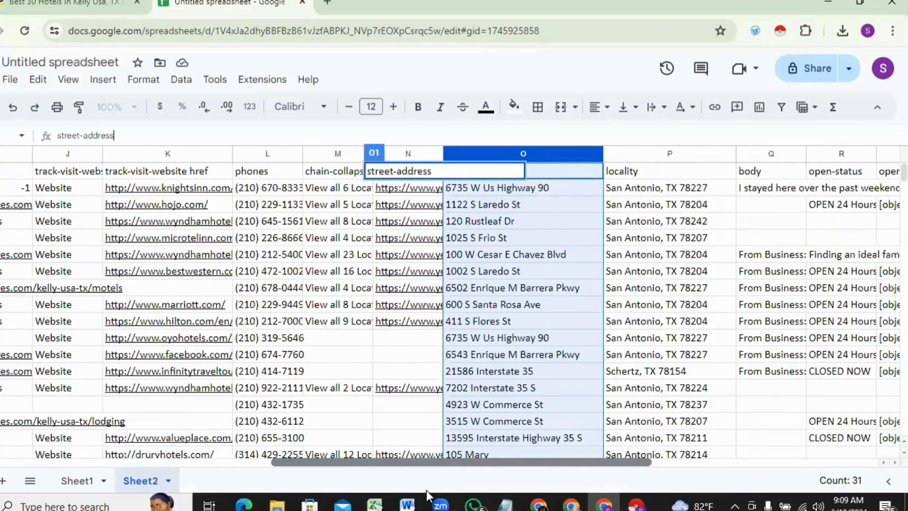
{"action": "left_click", "coordinate": [644, 154]}
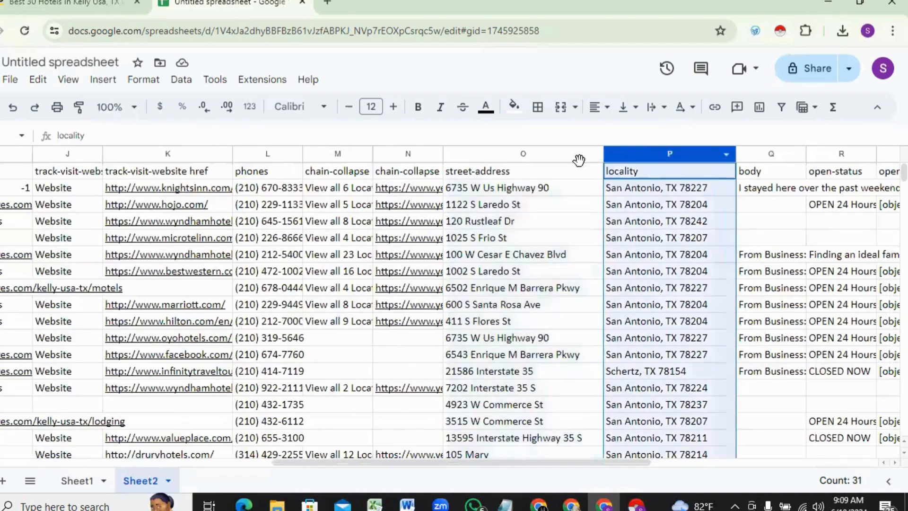
Copy the street-address column from Sheet2 into Sheet1 under Location, starting at cell E2.
{"action": "right_click", "coordinate": [554, 158]}
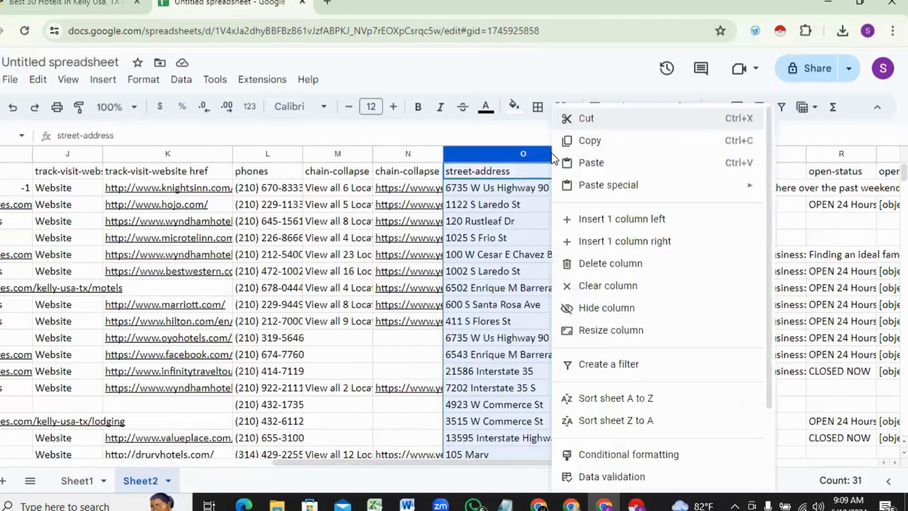
{"action": "left_click", "coordinate": [606, 141]}
{"action": "left_click", "coordinate": [77, 481]}
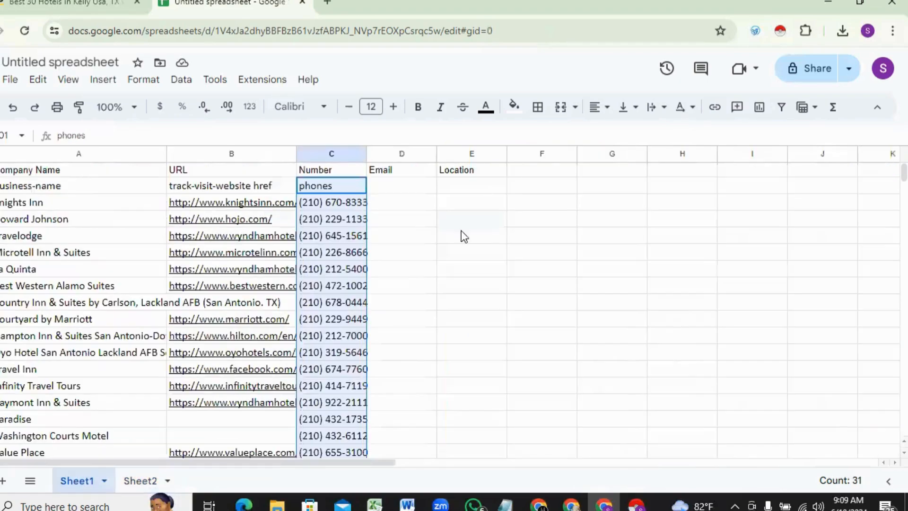
{"action": "right_click", "coordinate": [470, 185]}
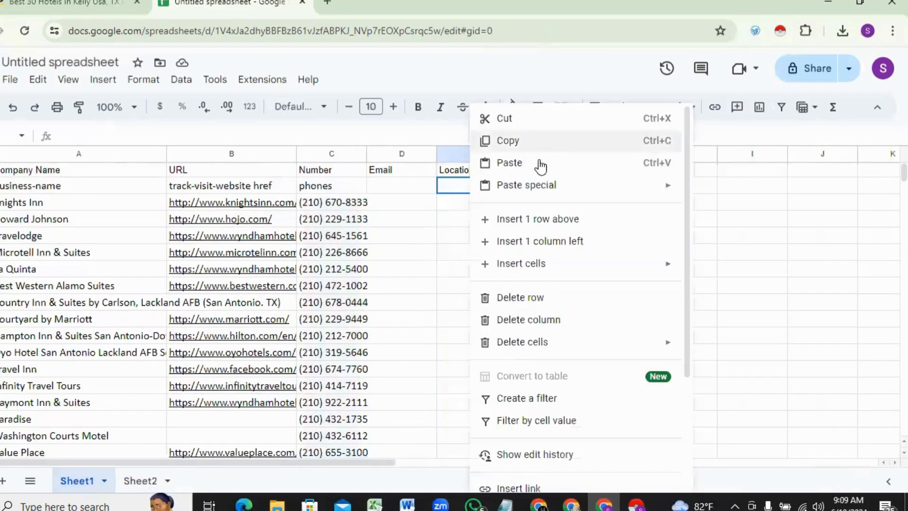
{"action": "key", "text": "ctrl+v"}
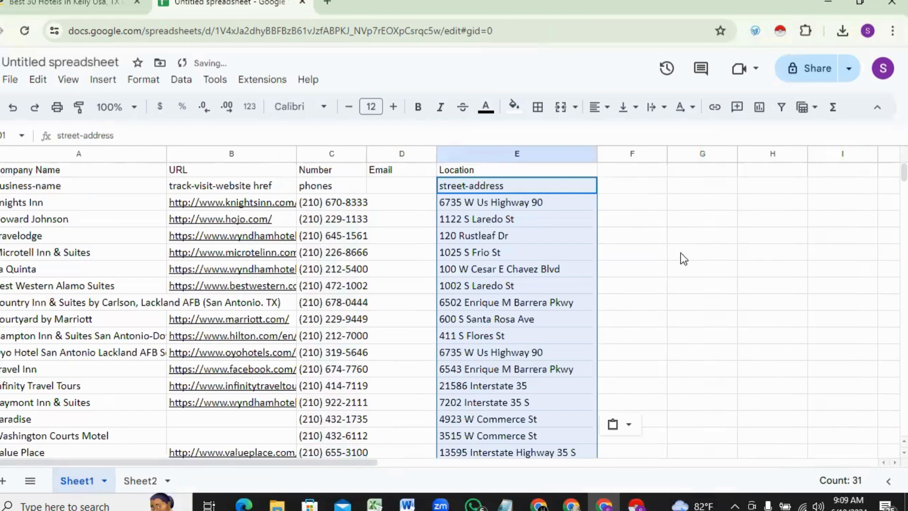
{"action": "left_click", "coordinate": [684, 235]}
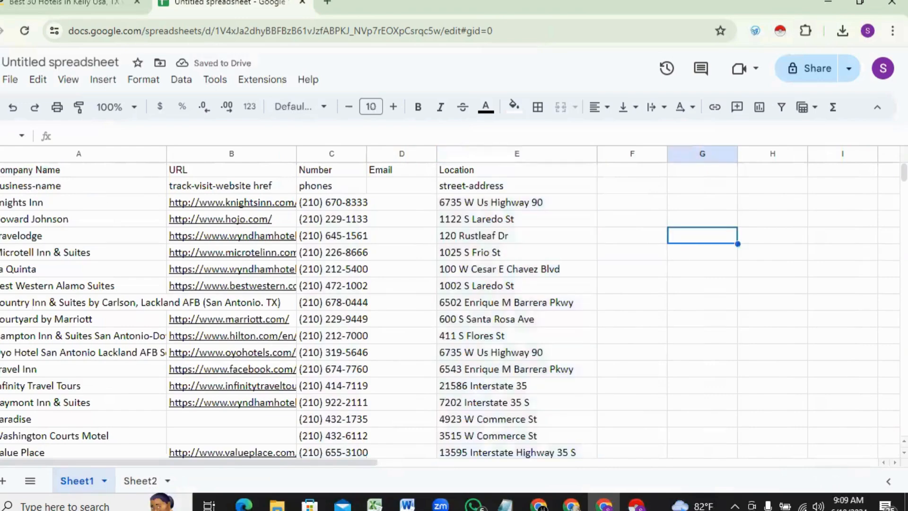
Set the header row of Sheet1 to font size 14 and make it bold.
{"action": "left_click", "coordinate": [1, 170]}
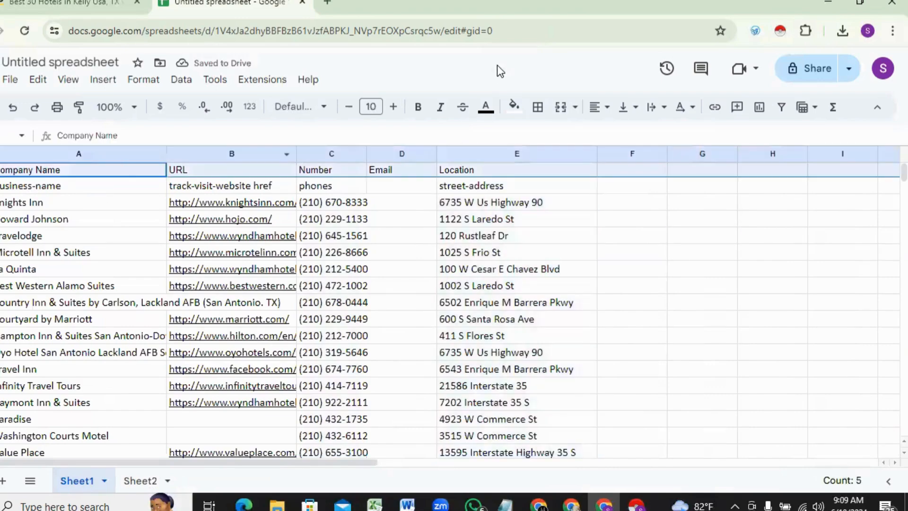
{"action": "left_click", "coordinate": [392, 109]}
{"action": "left_click", "coordinate": [392, 109]}
{"action": "left_click", "coordinate": [393, 109]}
{"action": "left_click", "coordinate": [393, 109]}
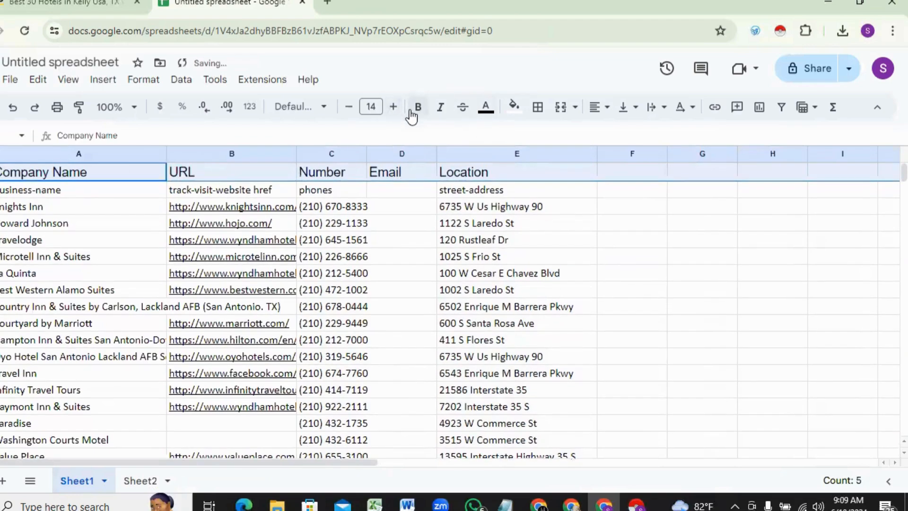
{"action": "left_click", "coordinate": [412, 113]}
{"action": "left_click", "coordinate": [632, 213]}
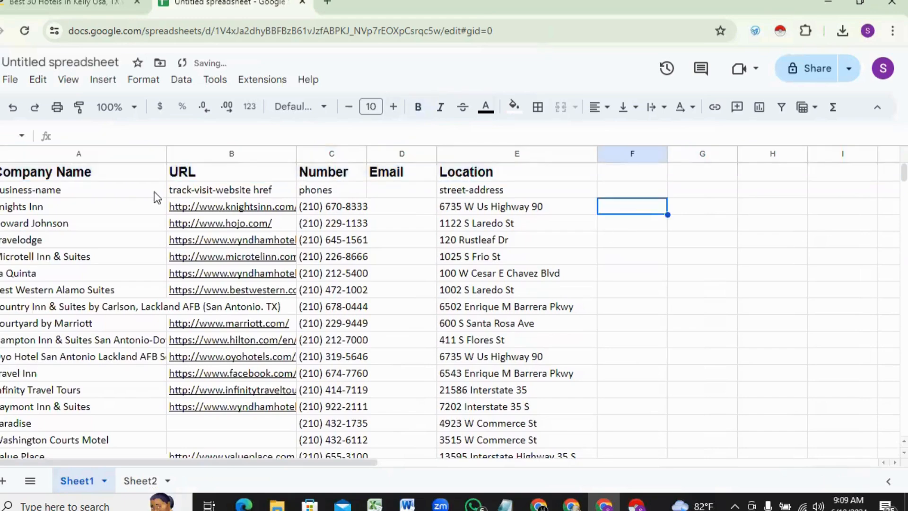
Fill the header row of Sheet1 with yellow.
{"action": "left_click", "coordinate": [1, 170]}
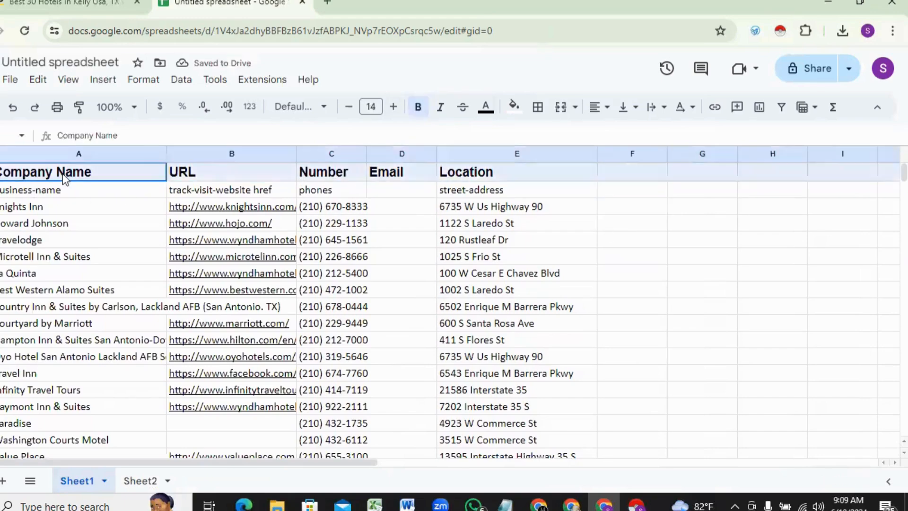
{"action": "left_click", "coordinate": [515, 108]}
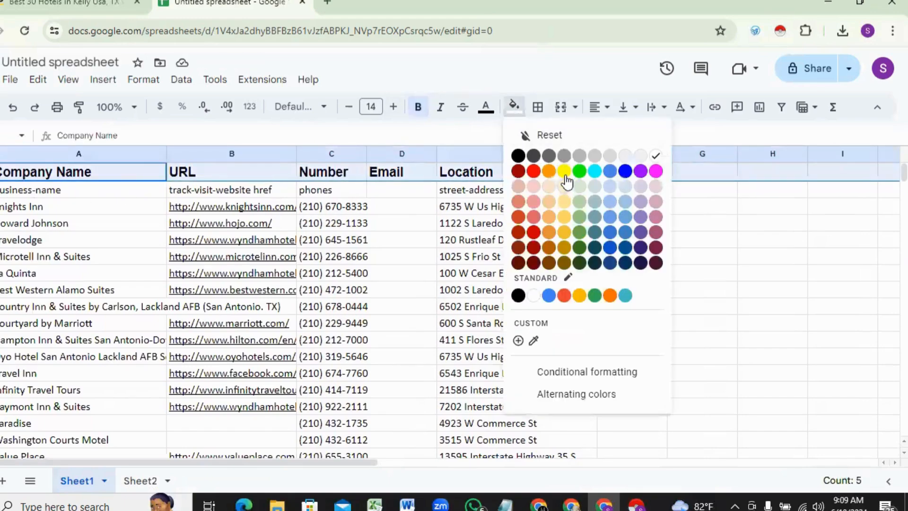
{"action": "left_click", "coordinate": [566, 175]}
{"action": "left_click", "coordinate": [654, 239]}
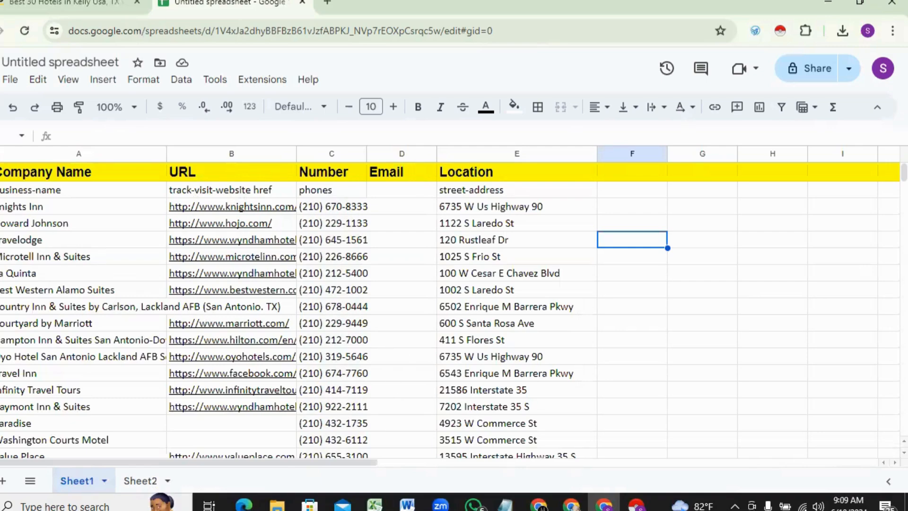
Delete row 2 of Sheet1, which holds the scraped field names such as business-name and phones.
{"action": "left_click", "coordinate": [1, 189]}
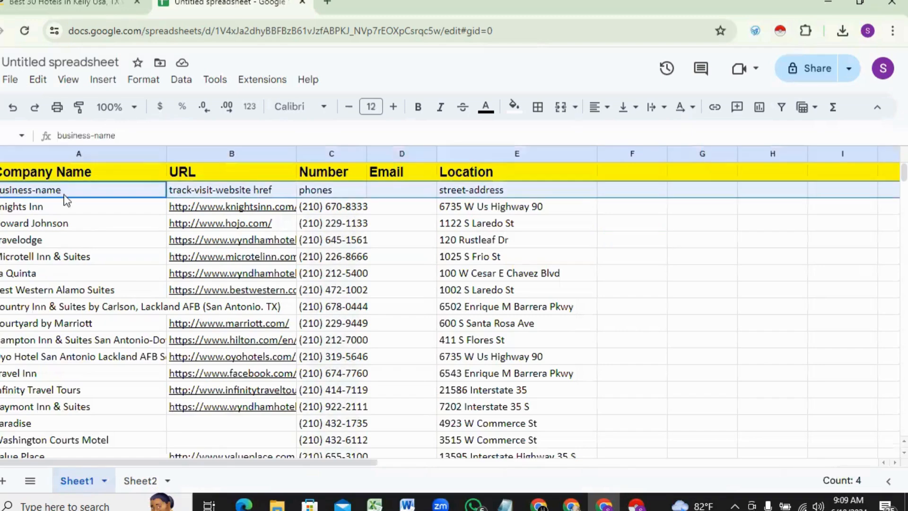
{"action": "right_click", "coordinate": [1, 189]}
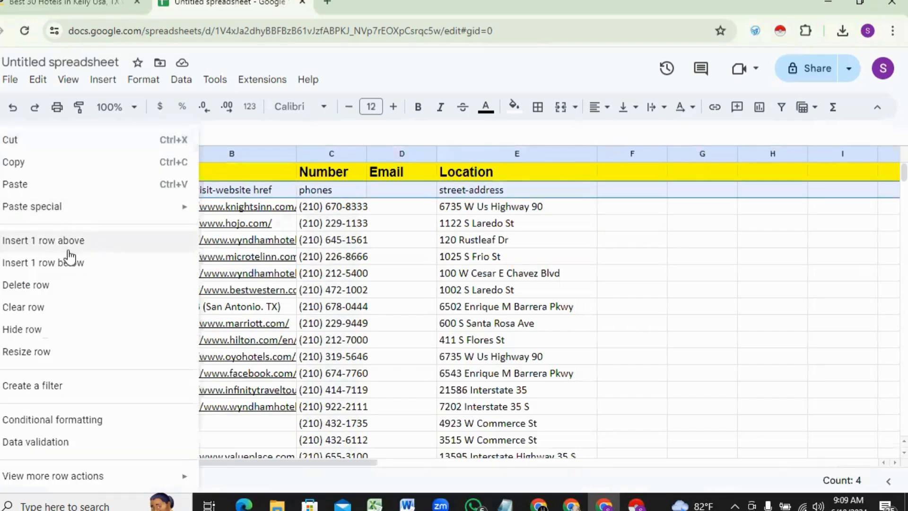
{"action": "left_click", "coordinate": [53, 285]}
{"action": "left_click", "coordinate": [678, 280]}
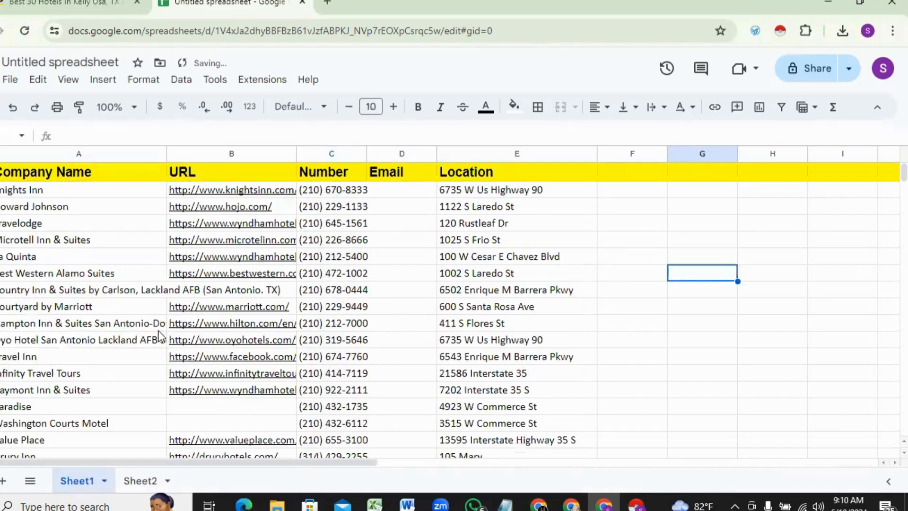
Switch to the yellowpages.com results for Hotels in Kelly Usa, TX and open page 2.
{"action": "mouse_move", "coordinate": [260, 195]}
{"action": "scroll", "coordinate": [479, 364], "scroll_direction": "down", "scroll_amount": 10}
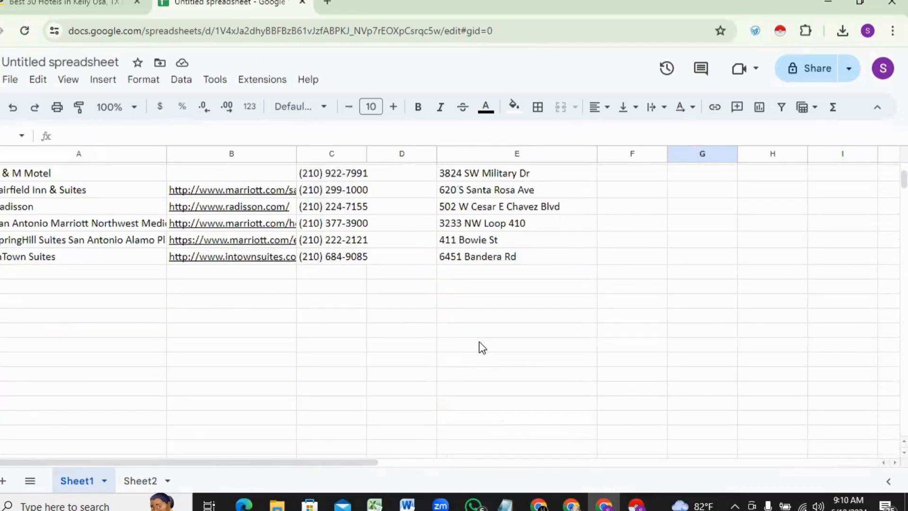
{"action": "left_click", "coordinate": [72, 3]}
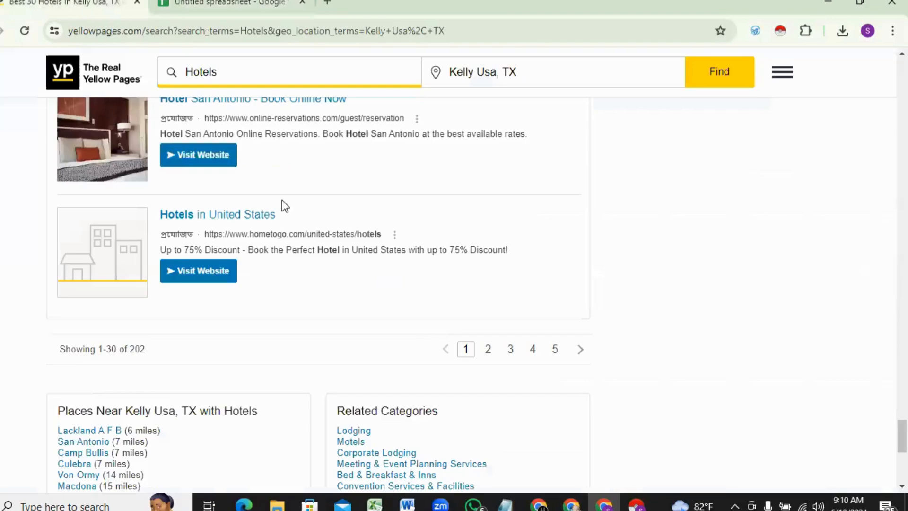
{"action": "left_click", "coordinate": [492, 354]}
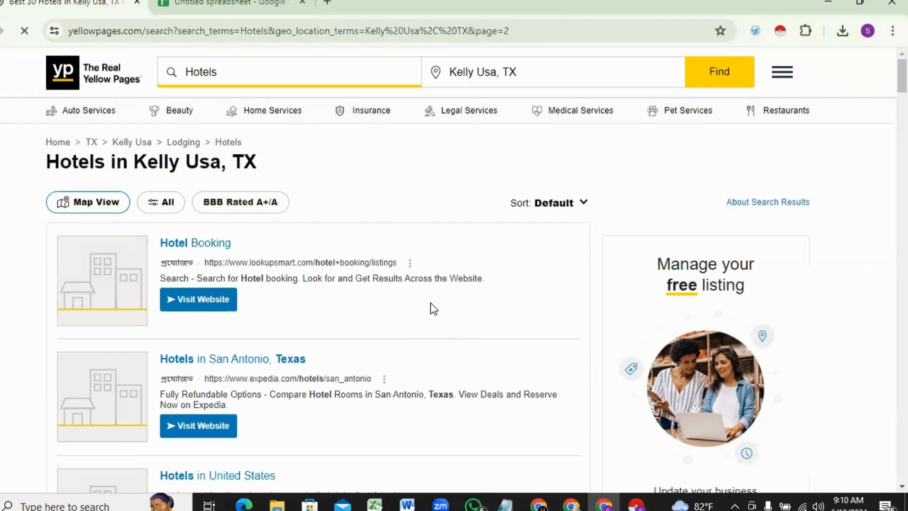
Switch to Google Sheets and clear columns O, N, M and L of Sheet2, from street-address back to phones.
{"action": "left_click", "coordinate": [216, 5]}
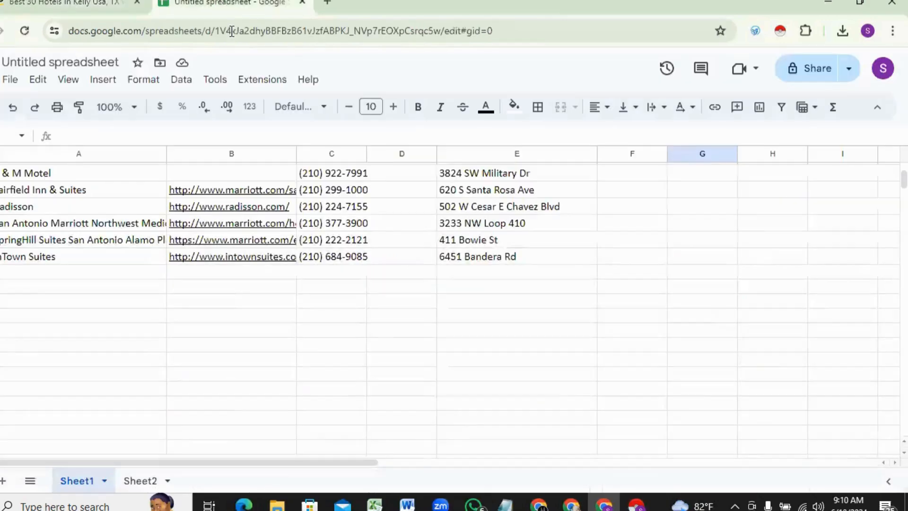
{"action": "left_click", "coordinate": [134, 482]}
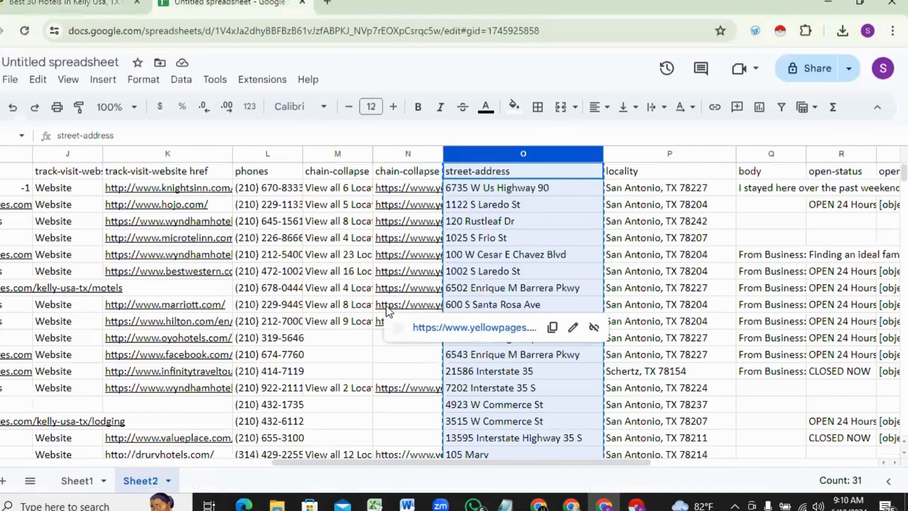
{"action": "key", "text": "Delete"}
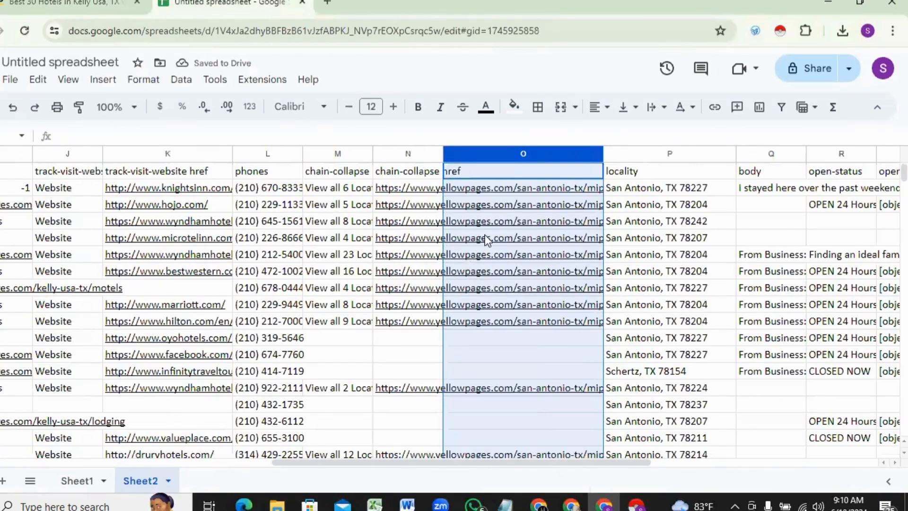
{"action": "left_click", "coordinate": [389, 155]}
{"action": "key", "text": "Delete"}
{"action": "left_click", "coordinate": [315, 156]}
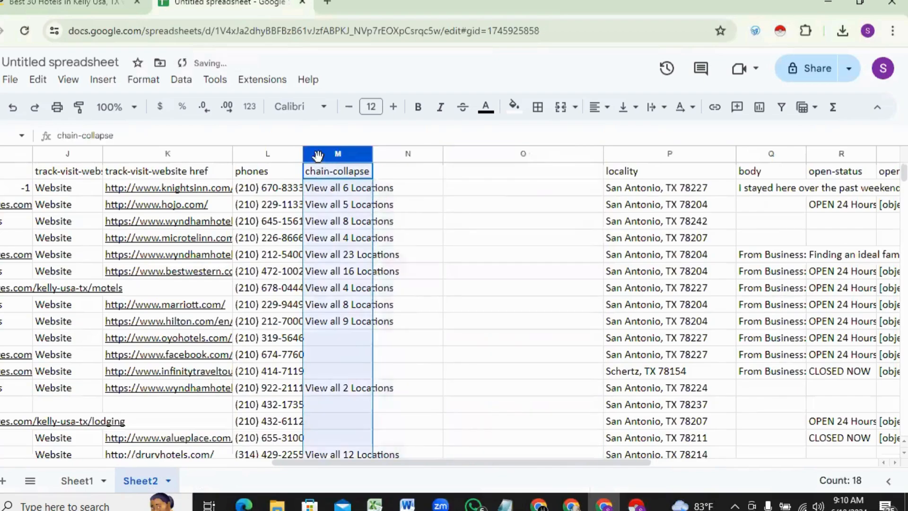
{"action": "key", "text": "Delete"}
{"action": "left_click", "coordinate": [266, 155]}
{"action": "key", "text": "Delete"}
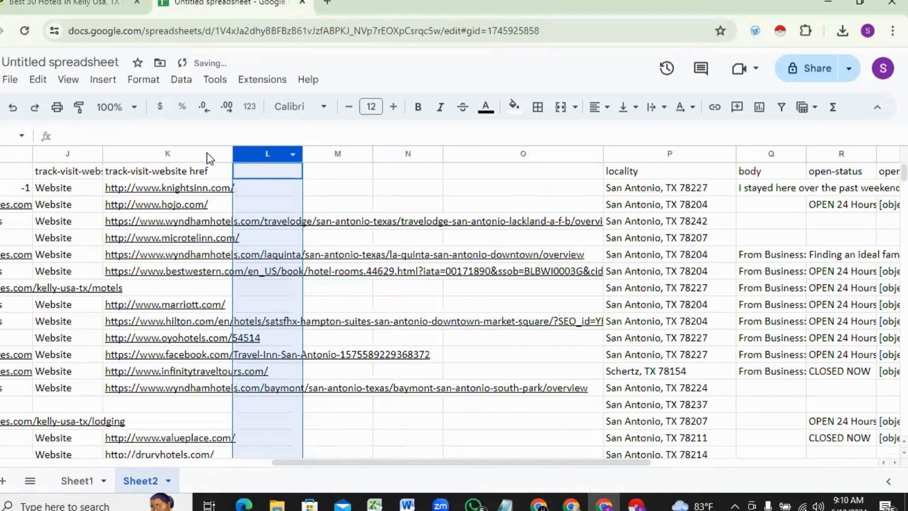
Clear columns K, J and I of Sheet2, including the track-visit-website data, and return to the header row of Sheet1.
{"action": "right_click", "coordinate": [207, 152]}
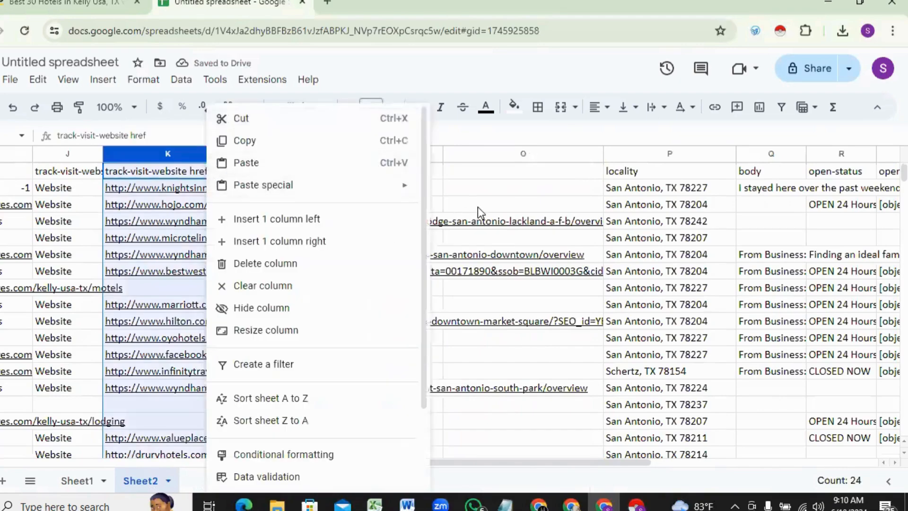
{"action": "left_click", "coordinate": [451, 205]}
{"action": "left_click", "coordinate": [165, 154]}
{"action": "key", "text": "Delete"}
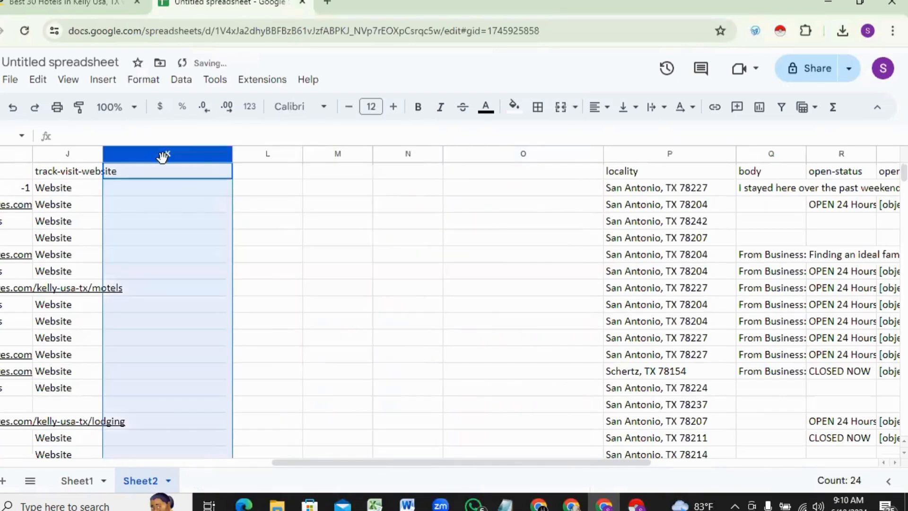
{"action": "left_click", "coordinate": [67, 154]}
{"action": "key", "text": "Delete"}
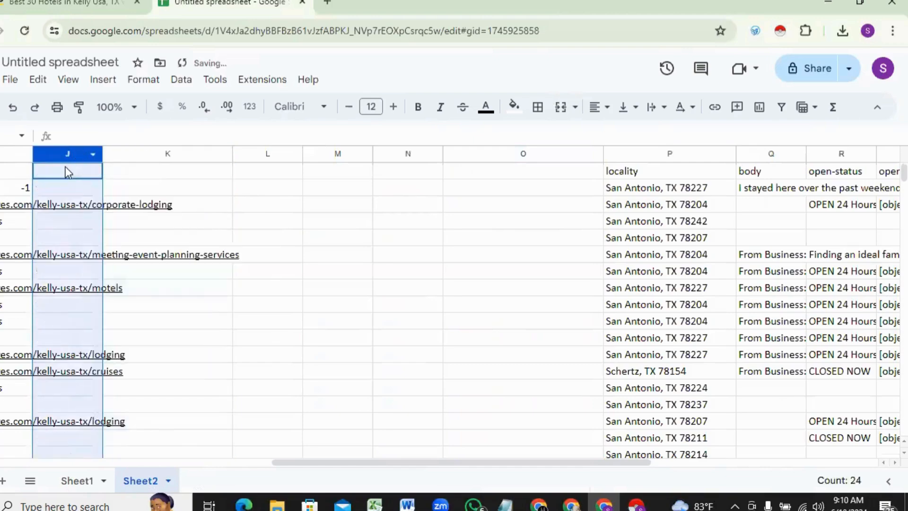
{"action": "left_click", "coordinate": [18, 153]}
{"action": "key", "text": "Delete"}
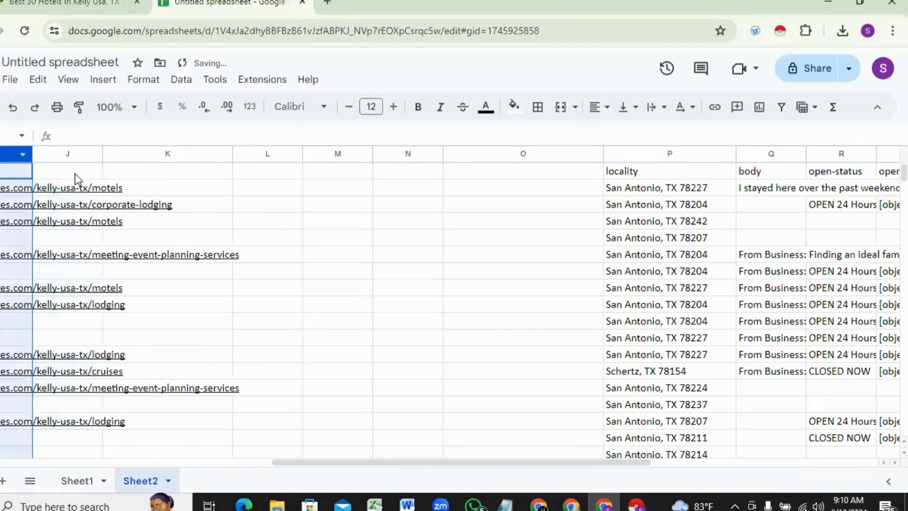
{"action": "left_click", "coordinate": [72, 485]}
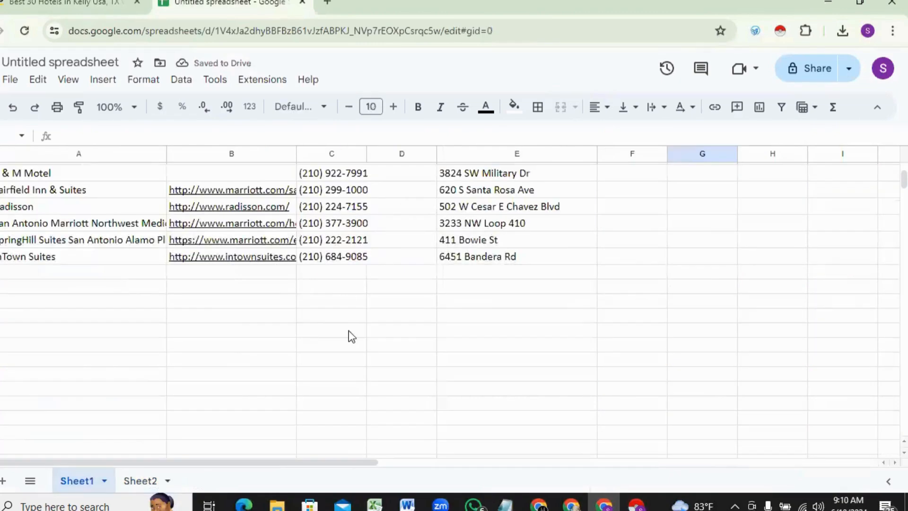
{"action": "scroll", "coordinate": [410, 359], "scroll_direction": "up", "scroll_amount": 5}
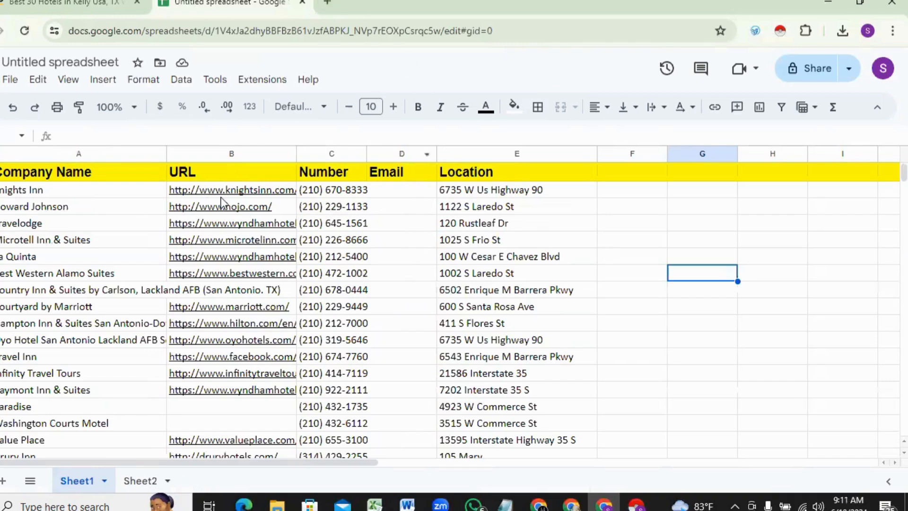
Search Google for "email extractor" in a new browser tab and open the Email Extractor page in the Chrome Web Store.
{"action": "left_click", "coordinate": [328, 2]}
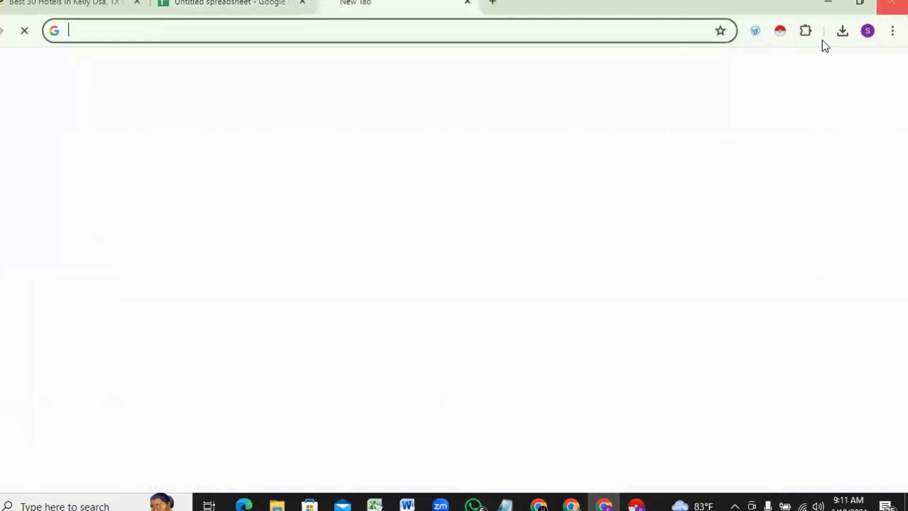
{"action": "left_click", "coordinate": [93, 32]}
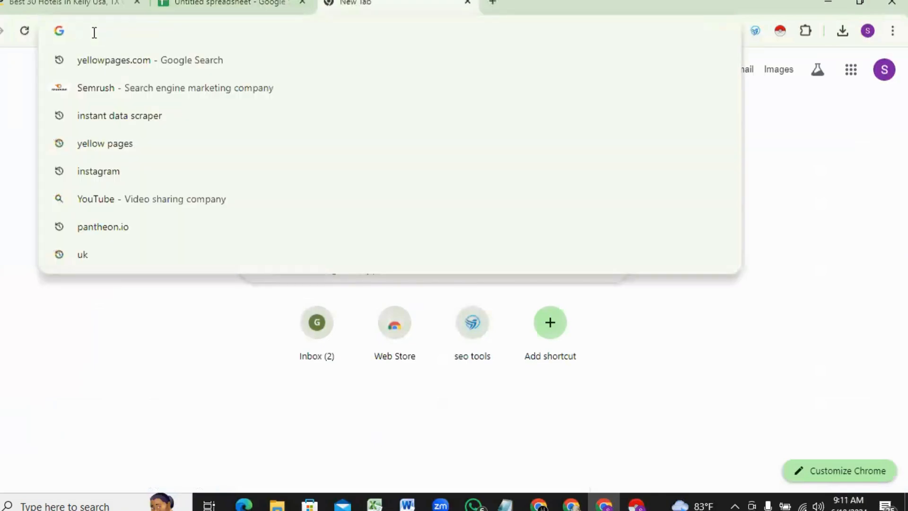
{"action": "type", "text": "ema"}
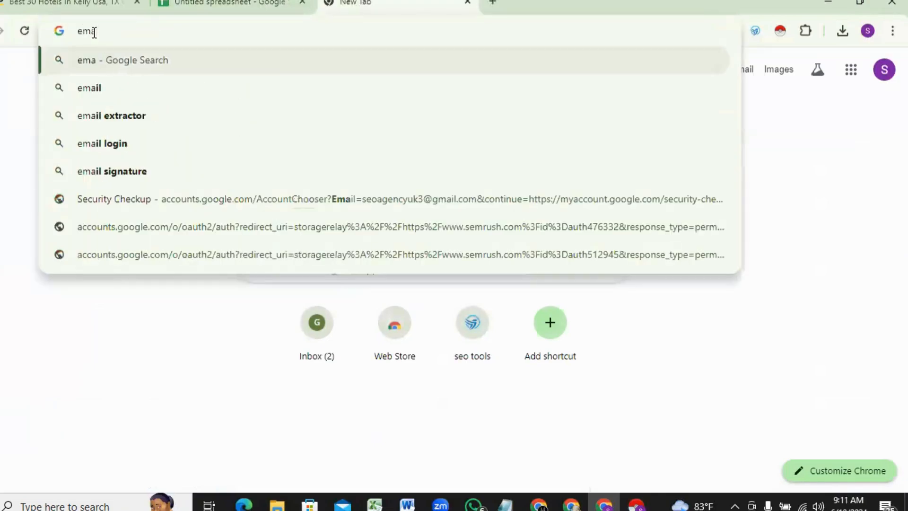
{"action": "left_click", "coordinate": [160, 116]}
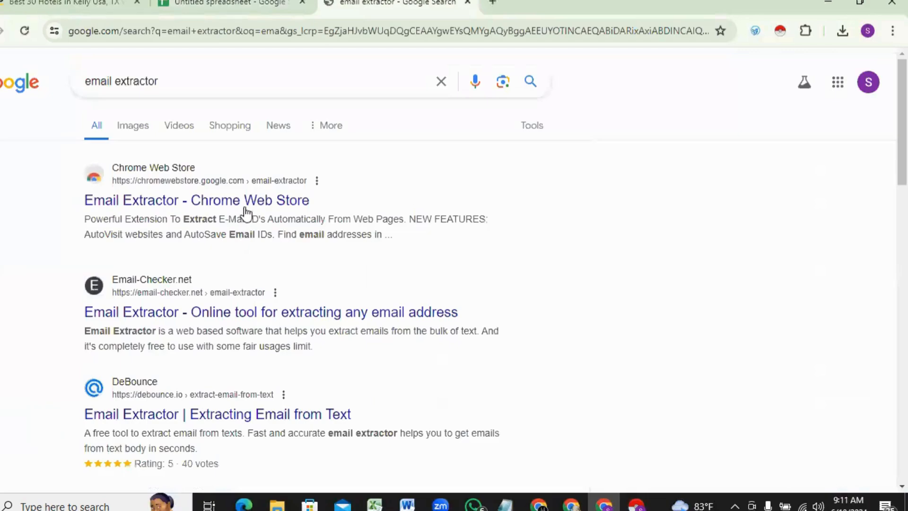
{"action": "left_click", "coordinate": [249, 200]}
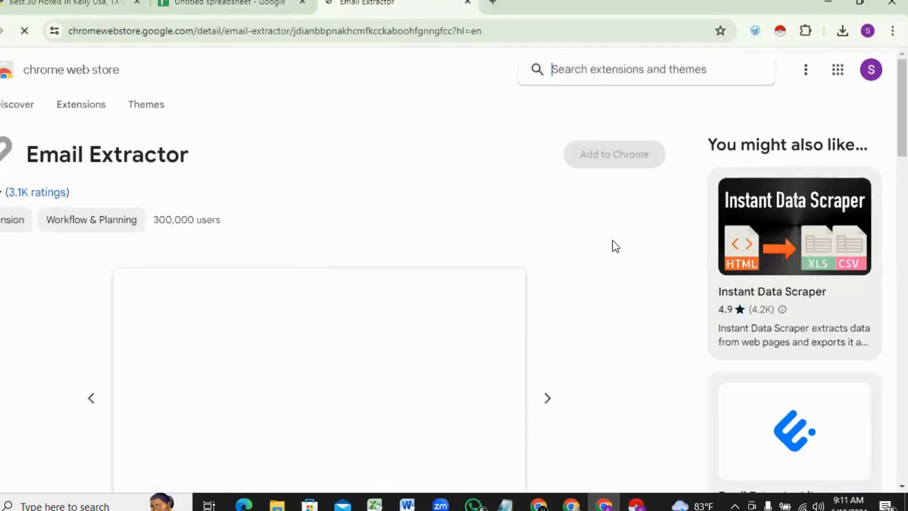
Add the Email Extractor extension to Chrome and open it from the installed extensions.
{"action": "left_click", "coordinate": [610, 156]}
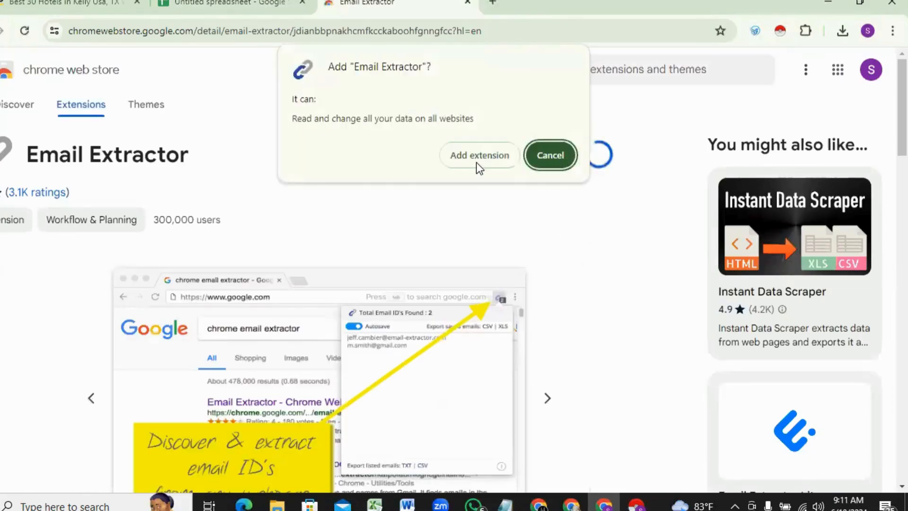
{"action": "left_click", "coordinate": [479, 156]}
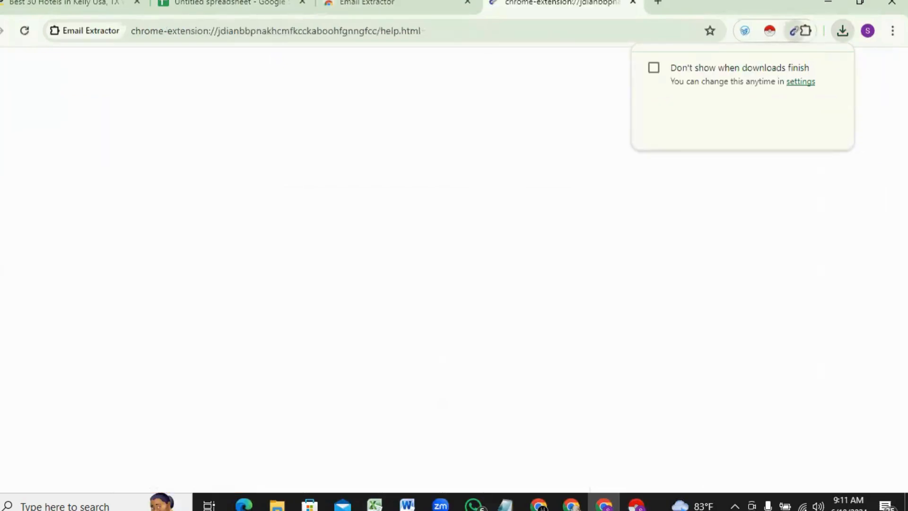
{"action": "left_click", "coordinate": [806, 31]}
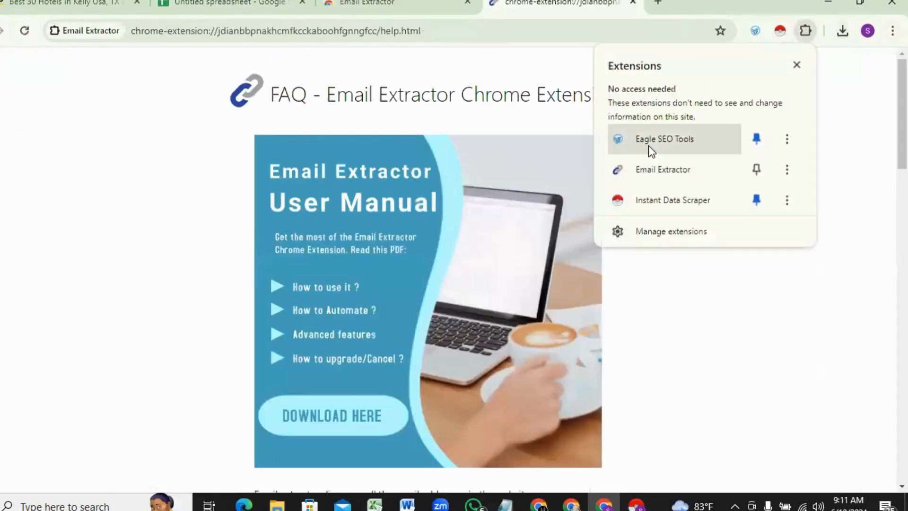
{"action": "left_click", "coordinate": [711, 179]}
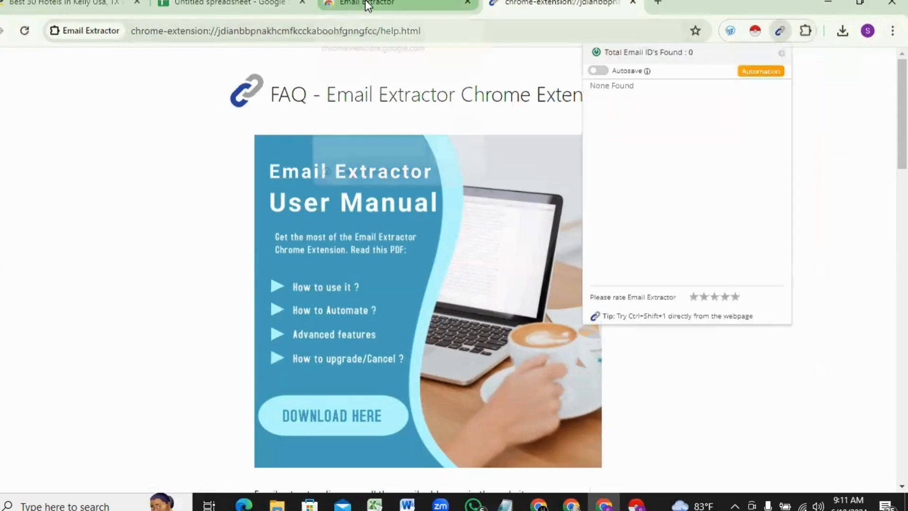
Switch back to the Google Sheets spreadsheet and open the Knights Inn website from its URL cell.
{"action": "left_click", "coordinate": [251, 2]}
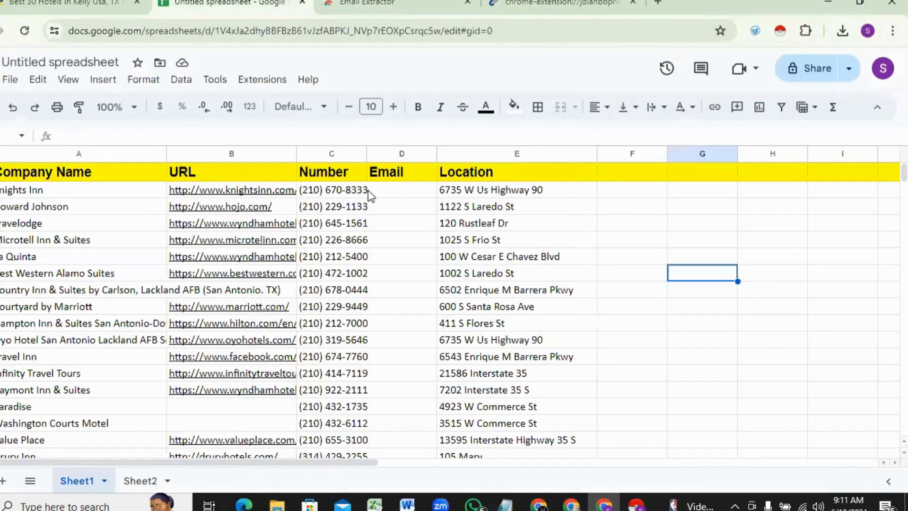
{"action": "mouse_move", "coordinate": [222, 194]}
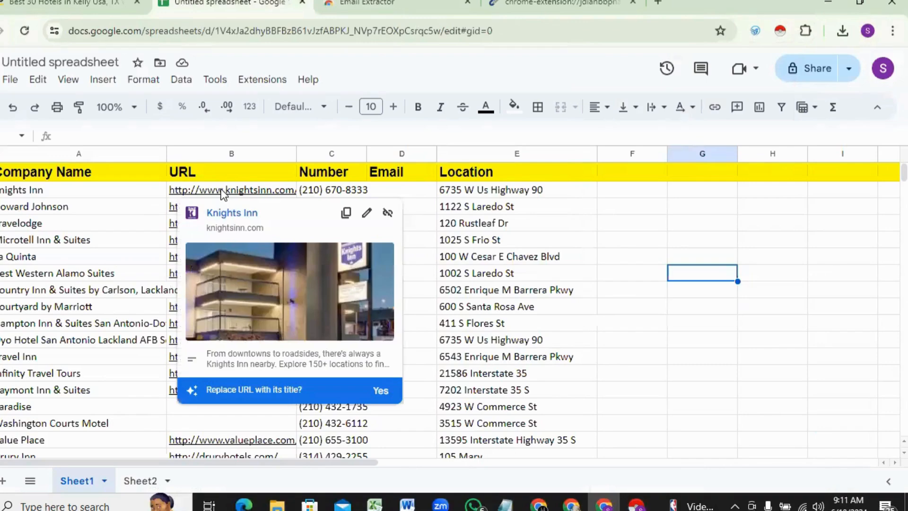
{"action": "left_click", "coordinate": [310, 215]}
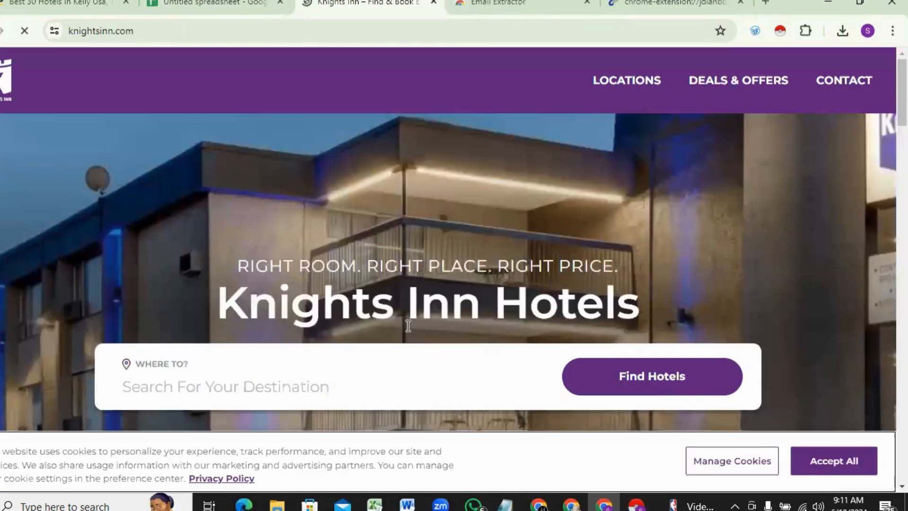
Pin the Email Extractor extension to the browser and close the extensions list.
{"action": "left_click", "coordinate": [805, 31]}
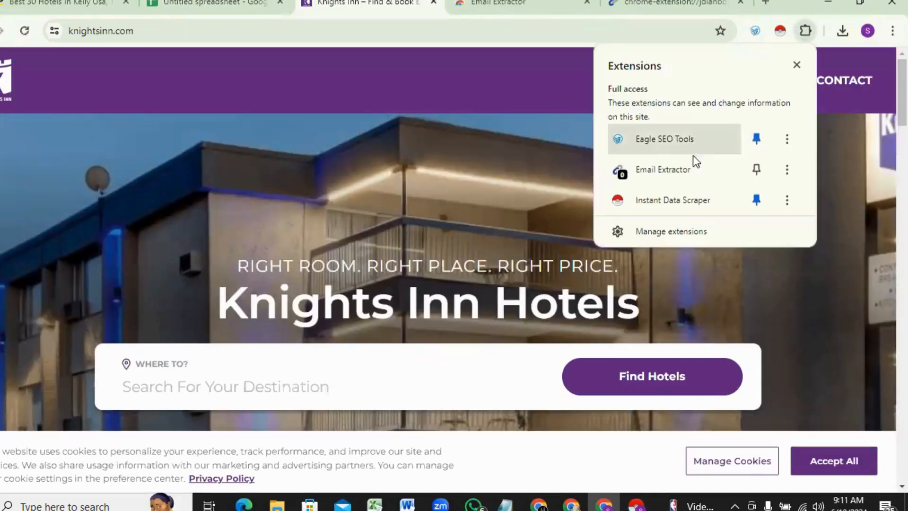
{"action": "left_click", "coordinate": [757, 167]}
{"action": "left_click", "coordinate": [465, 155]}
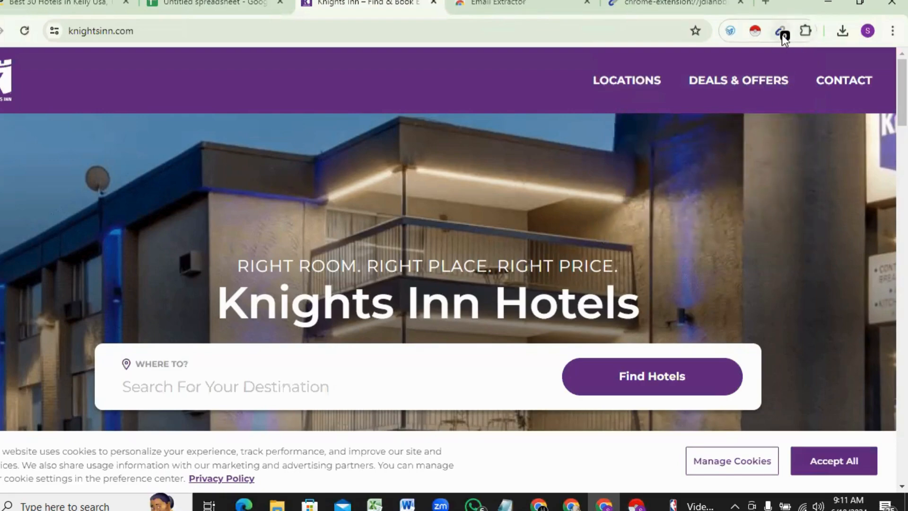
Look through the whole Knights Inn home page, including its FAQ section, for a contact email address.
{"action": "scroll", "coordinate": [544, 306], "scroll_direction": "down", "scroll_amount": 2}
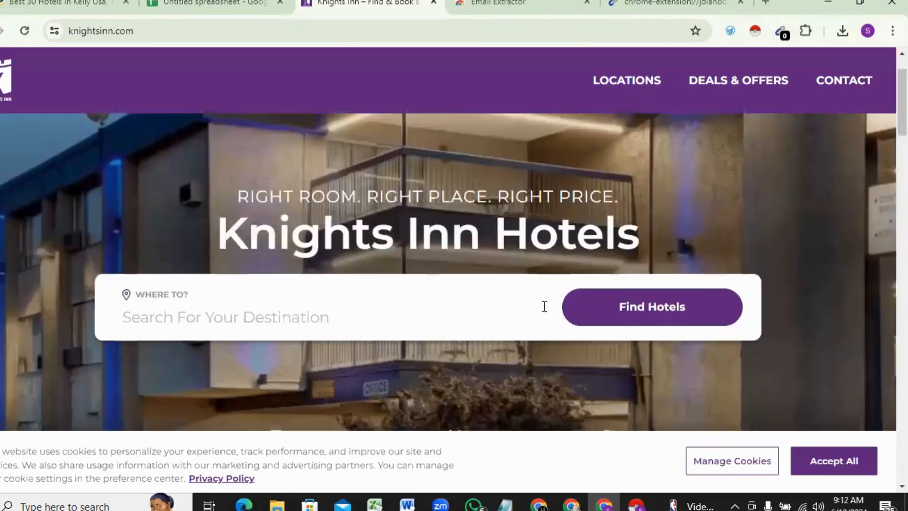
{"action": "scroll", "coordinate": [543, 307], "scroll_direction": "down", "scroll_amount": 4}
{"action": "scroll", "coordinate": [468, 306], "scroll_direction": "down", "scroll_amount": 3}
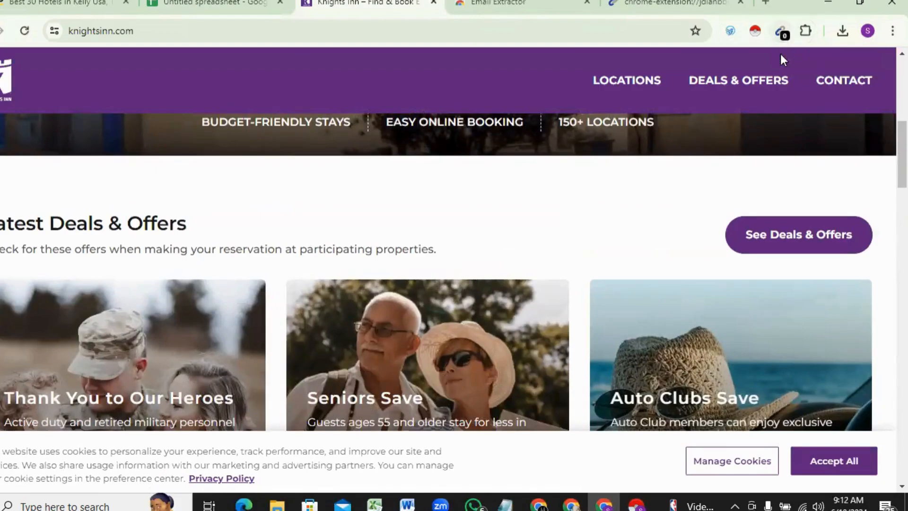
{"action": "scroll", "coordinate": [487, 288], "scroll_direction": "down", "scroll_amount": 4}
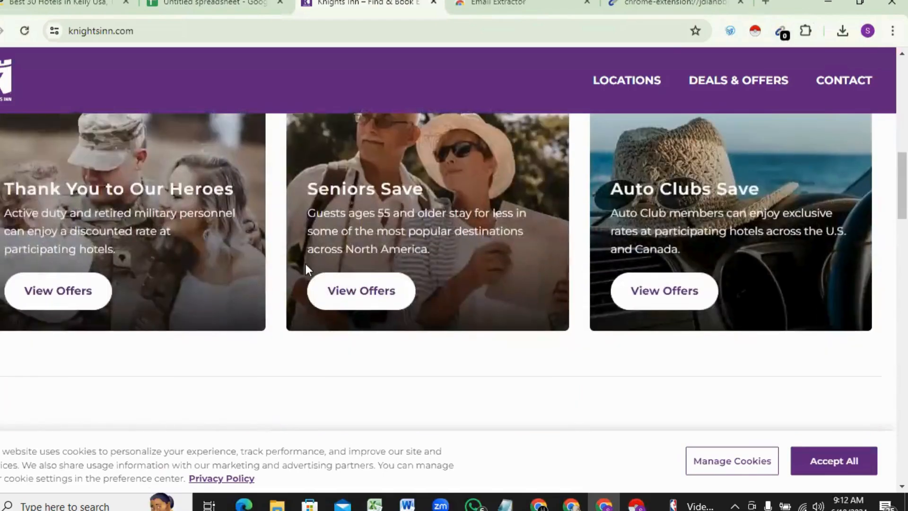
{"action": "scroll", "coordinate": [306, 262], "scroll_direction": "down", "scroll_amount": 5}
{"action": "scroll", "coordinate": [305, 263], "scroll_direction": "down", "scroll_amount": 15}
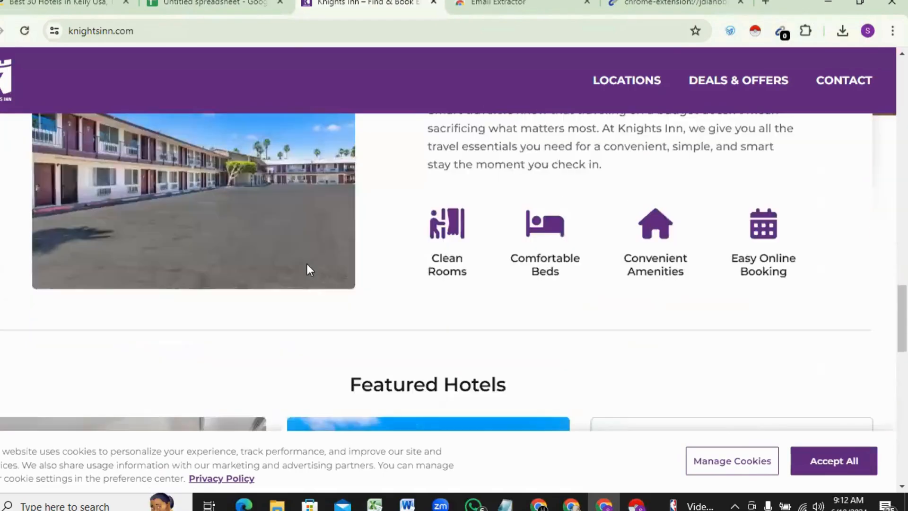
{"action": "scroll", "coordinate": [308, 264], "scroll_direction": "down", "scroll_amount": 12}
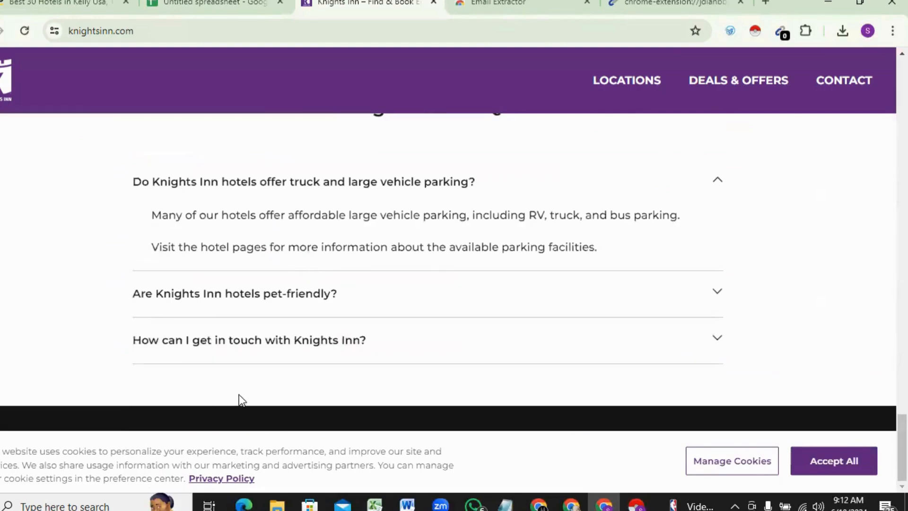
{"action": "left_click", "coordinate": [370, 342]}
{"action": "scroll", "coordinate": [371, 347], "scroll_direction": "up", "scroll_amount": 10}
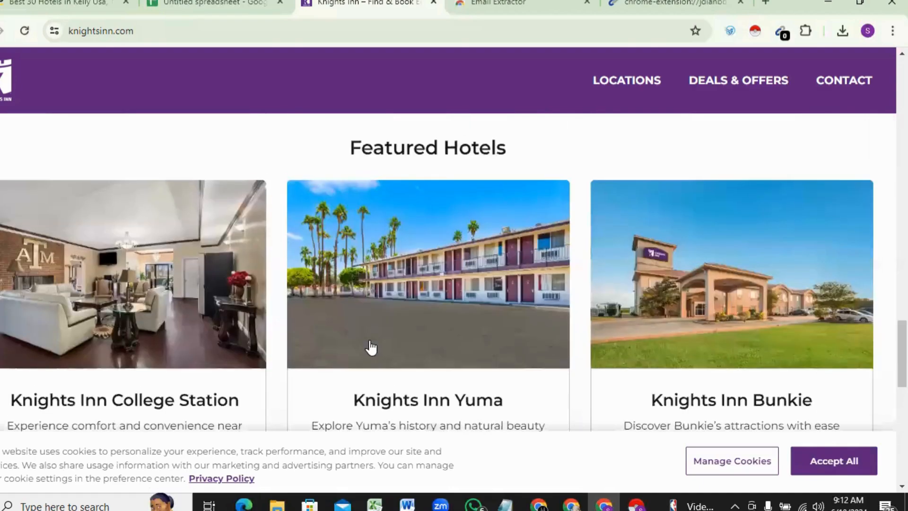
{"action": "scroll", "coordinate": [371, 347], "scroll_direction": "up", "scroll_amount": 8}
{"action": "scroll", "coordinate": [370, 346], "scroll_direction": "down", "scroll_amount": 5}
{"action": "scroll", "coordinate": [369, 339], "scroll_direction": "up", "scroll_amount": 5}
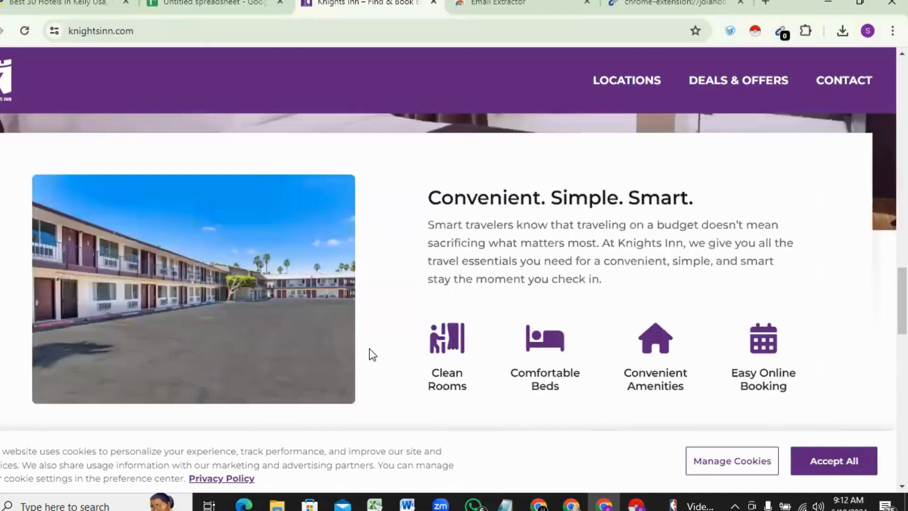
{"action": "scroll", "coordinate": [369, 348], "scroll_direction": "down", "scroll_amount": 15}
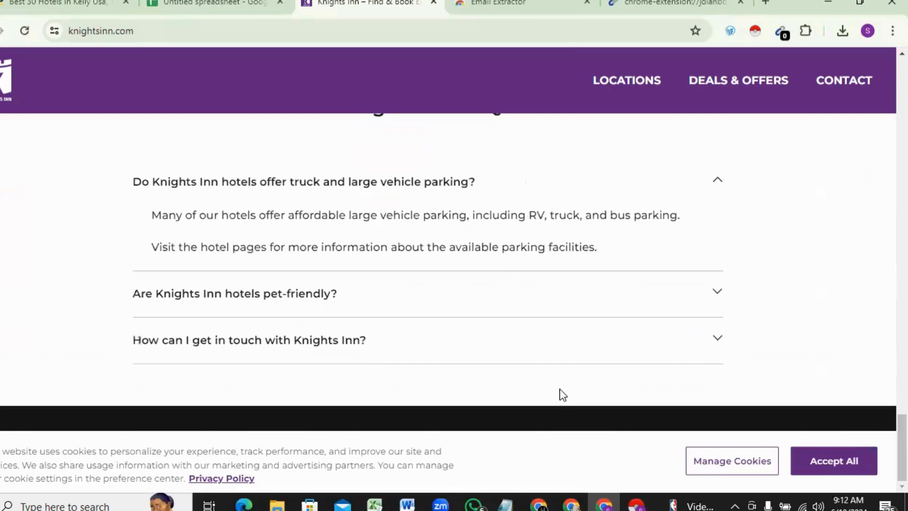
{"action": "scroll", "coordinate": [387, 407], "scroll_direction": "up", "scroll_amount": 10}
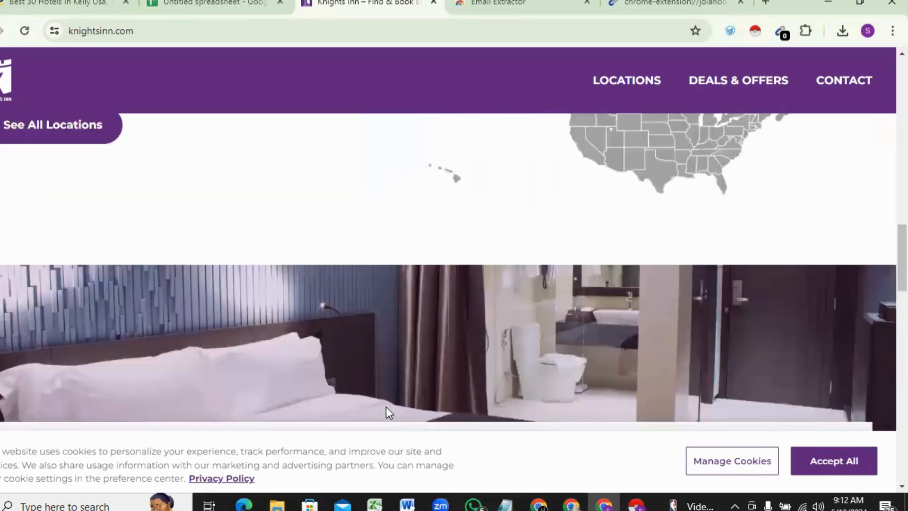
{"action": "scroll", "coordinate": [387, 409], "scroll_direction": "up", "scroll_amount": 10}
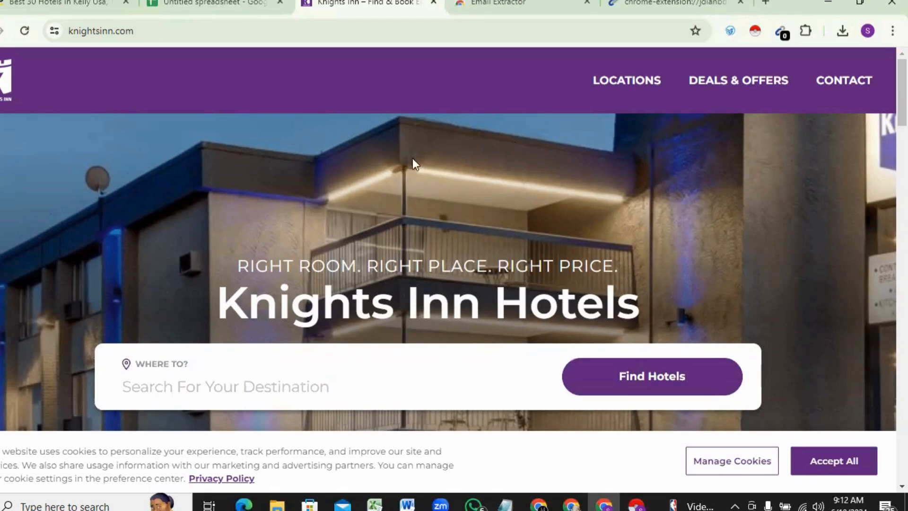
Open the Howard Johnson website from its URL cell in the spreadsheet and check the page for emails with Email Extractor.
{"action": "left_click", "coordinate": [202, 2]}
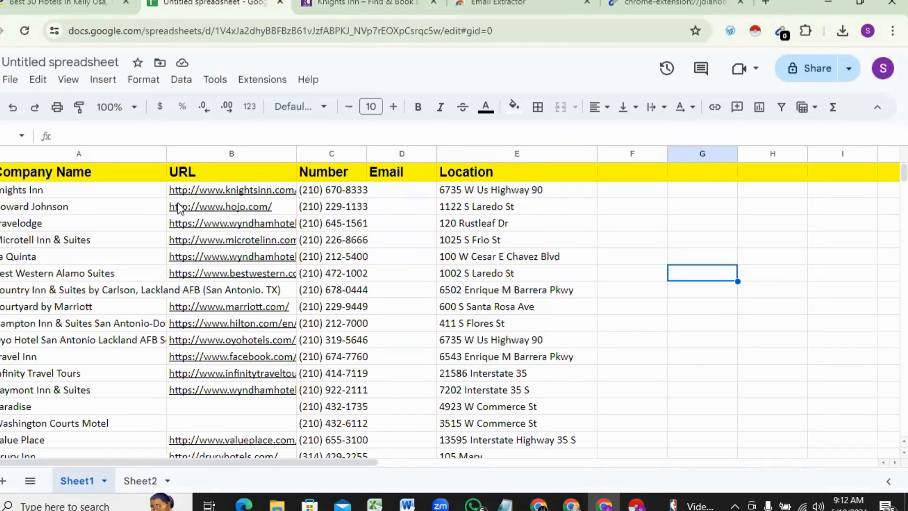
{"action": "left_click", "coordinate": [211, 210]}
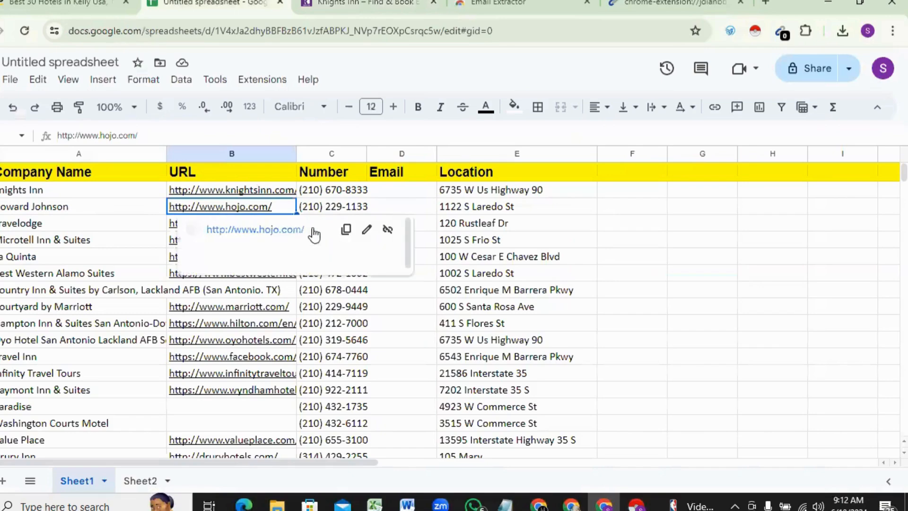
{"action": "left_click", "coordinate": [292, 230]}
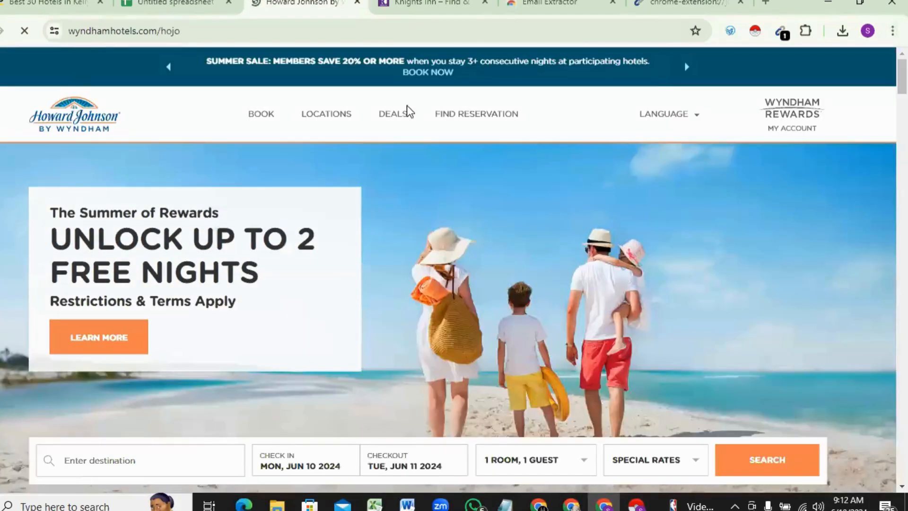
{"action": "left_click", "coordinate": [781, 32]}
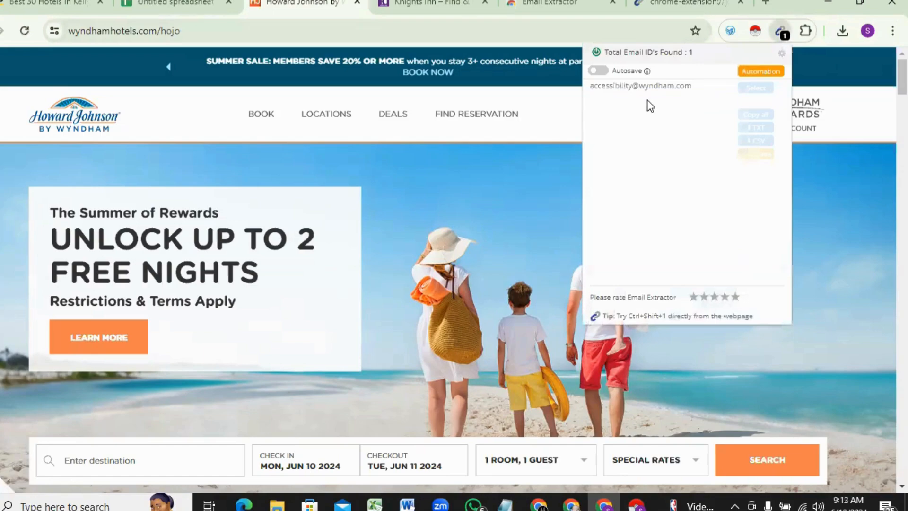
{"action": "left_click_drag", "start_coordinate": [691, 85], "coordinate": [597, 85]}
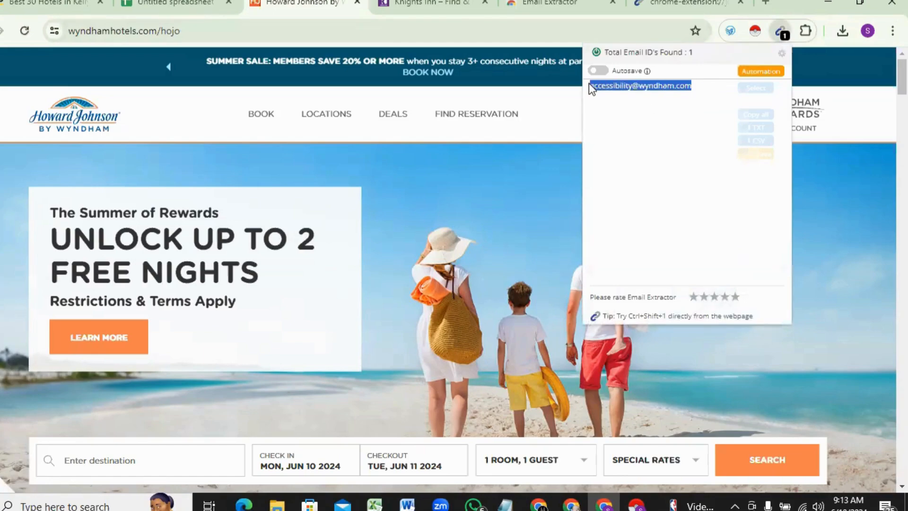
{"action": "right_click", "coordinate": [604, 86]}
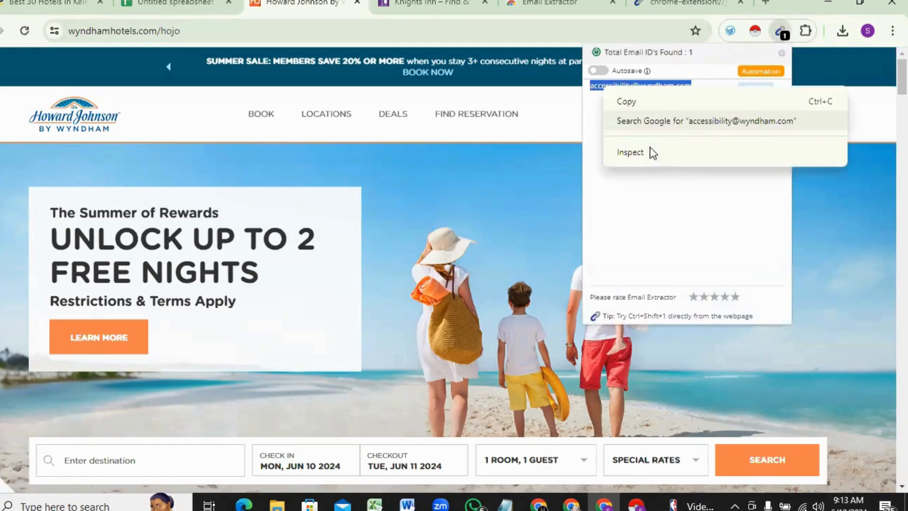
{"action": "left_click", "coordinate": [637, 97]}
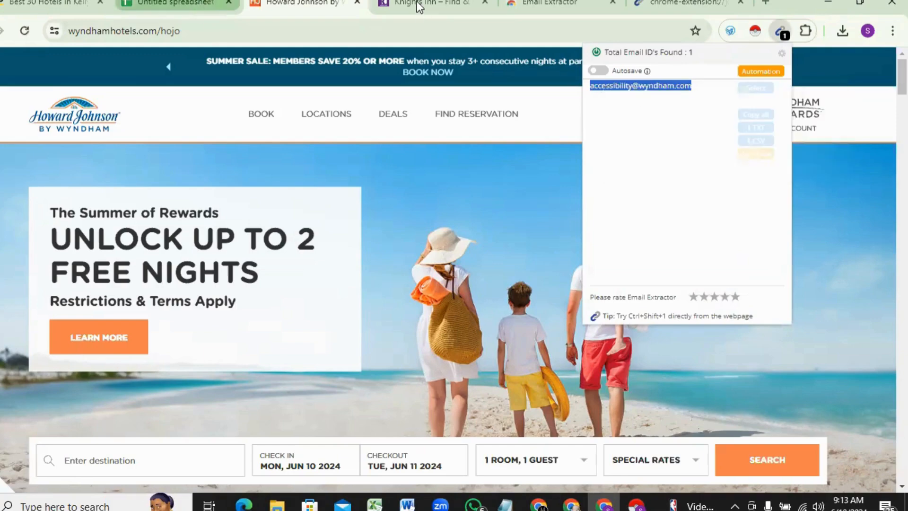
{"action": "left_click", "coordinate": [209, 12]}
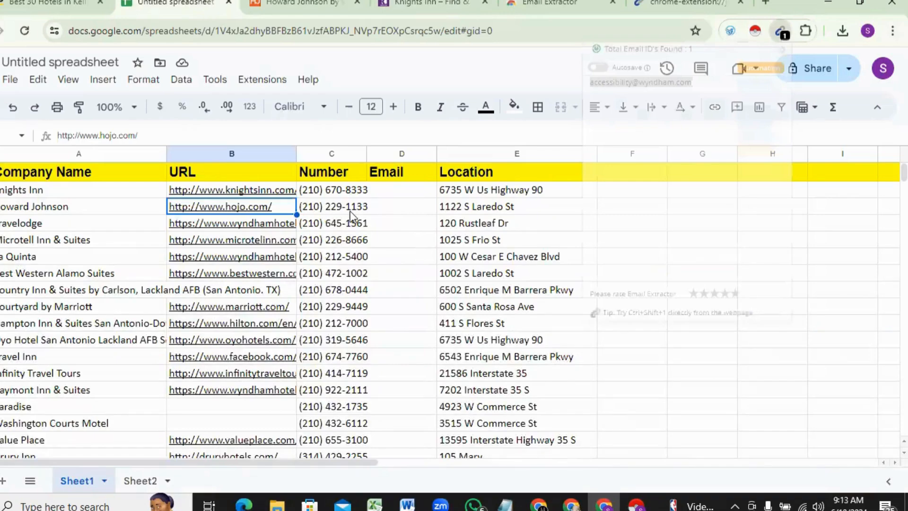
{"action": "right_click", "coordinate": [398, 207]}
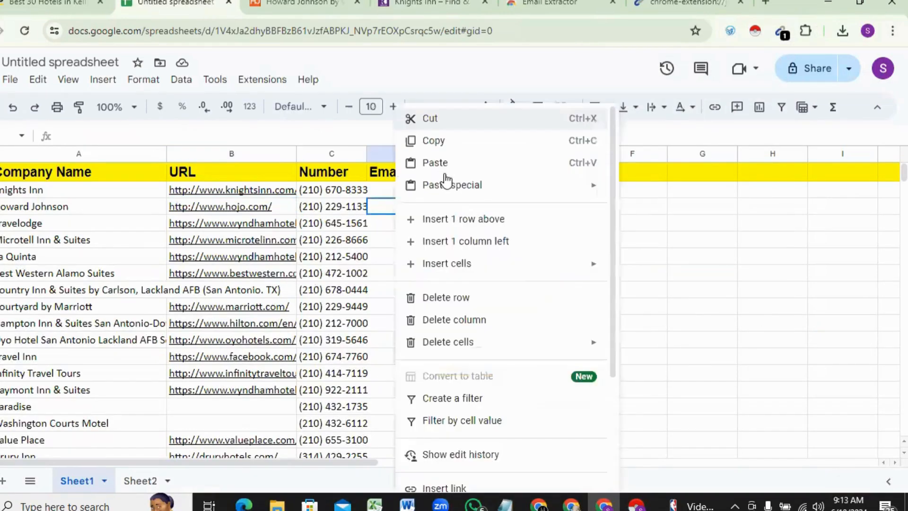
{"action": "left_click", "coordinate": [445, 174]}
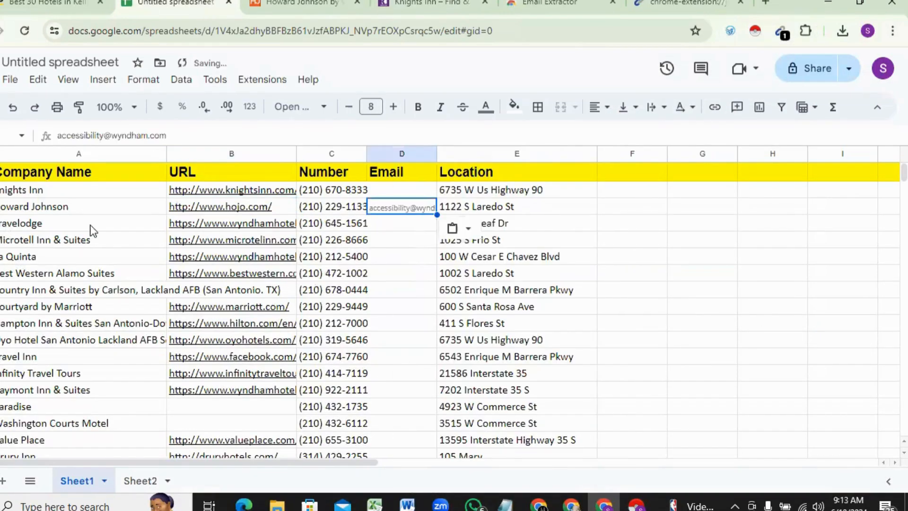
Open the Travelodge website from its URL cell and check the page for emails with Email Extractor.
{"action": "scroll", "coordinate": [201, 356], "scroll_direction": "down", "scroll_amount": 10}
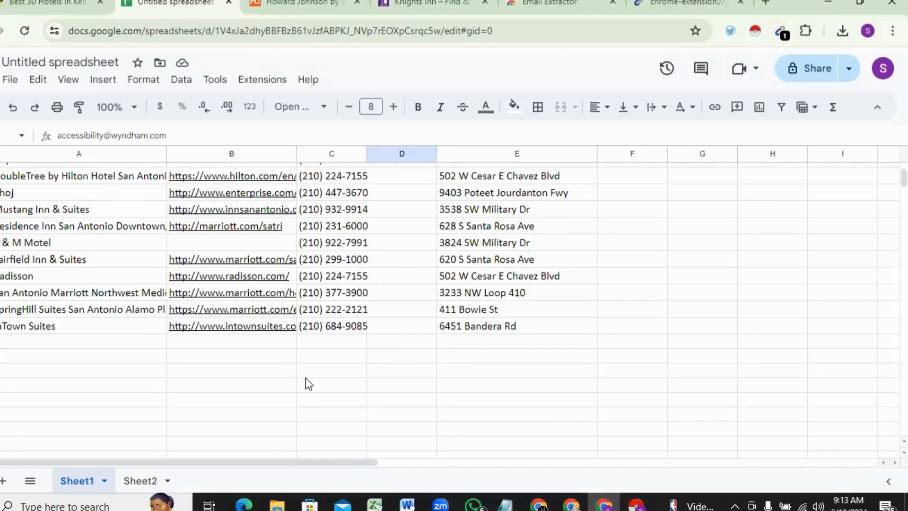
{"action": "scroll", "coordinate": [305, 378], "scroll_direction": "up", "scroll_amount": 5}
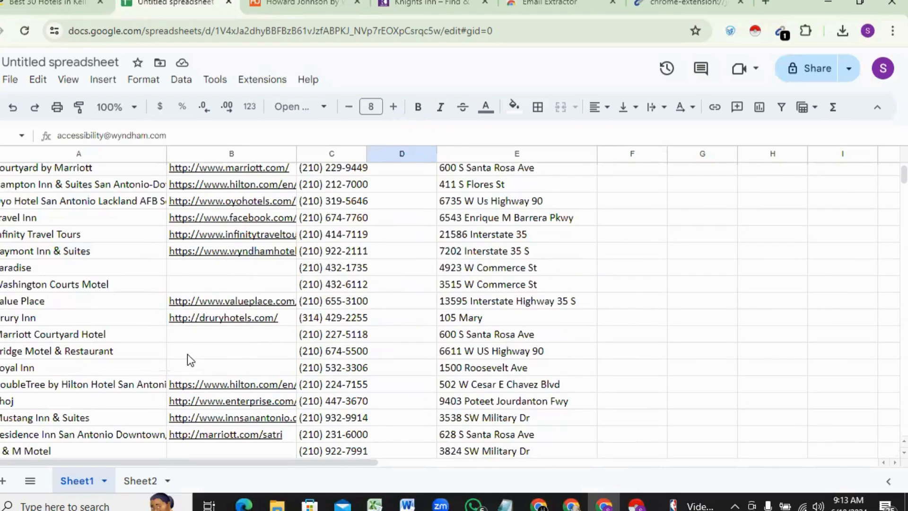
{"action": "scroll", "coordinate": [351, 336], "scroll_direction": "up", "scroll_amount": 3}
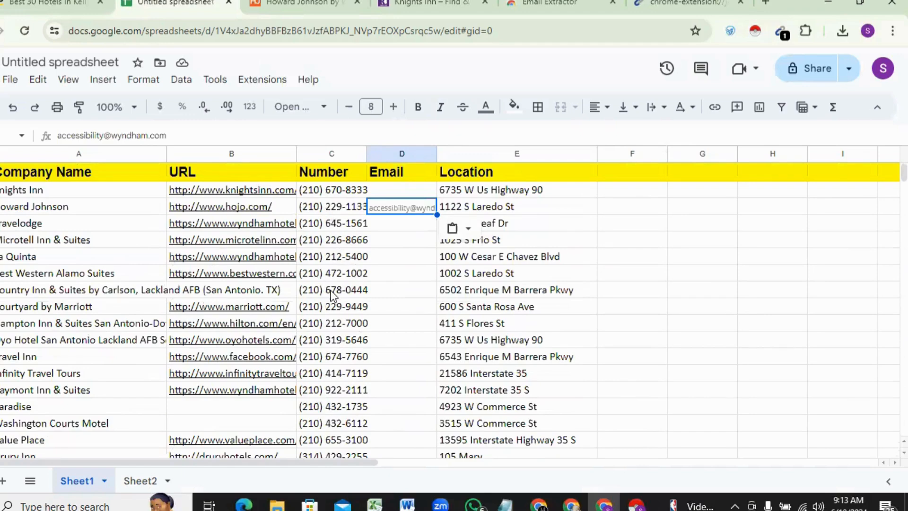
{"action": "mouse_move", "coordinate": [233, 228]}
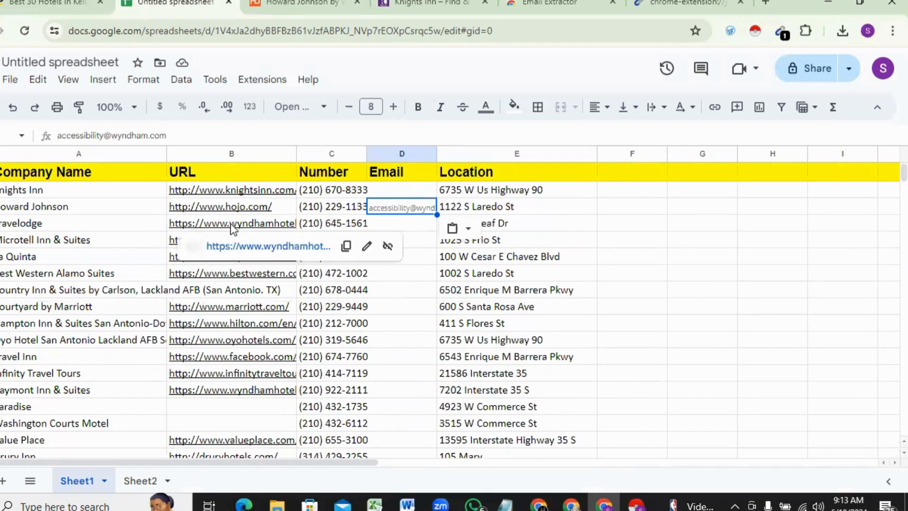
{"action": "left_click", "coordinate": [324, 246]}
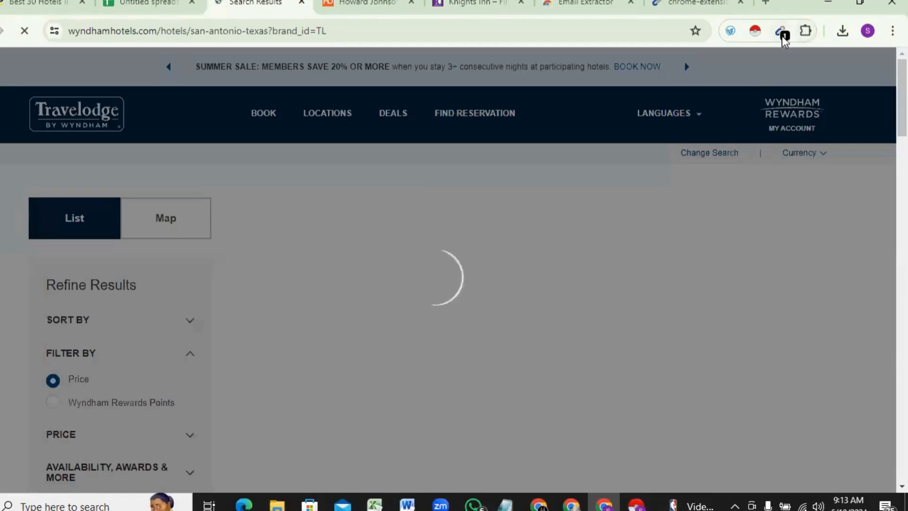
{"action": "key", "text": "ctrl+shift+1"}
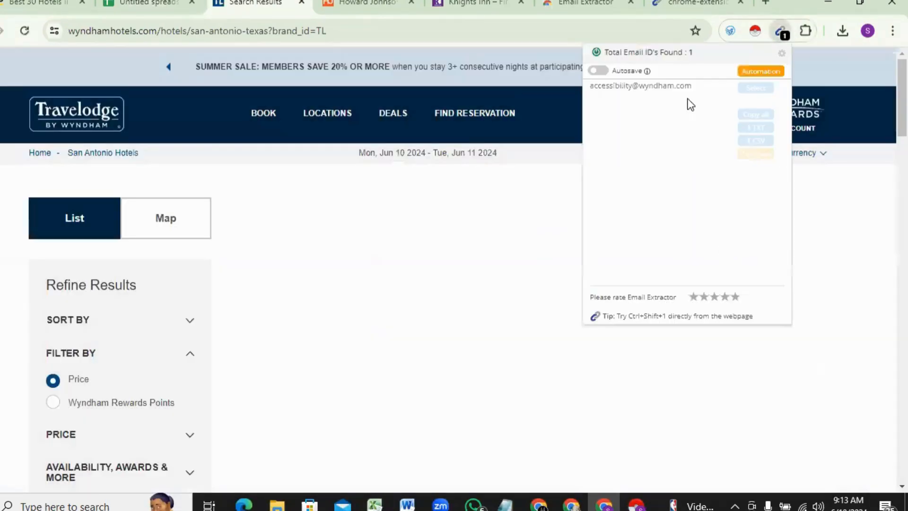
Copy the extracted email address into the Email cell of the Travelodge row, and clear that cell again.
{"action": "left_click_drag", "start_coordinate": [695, 85], "coordinate": [600, 93]}
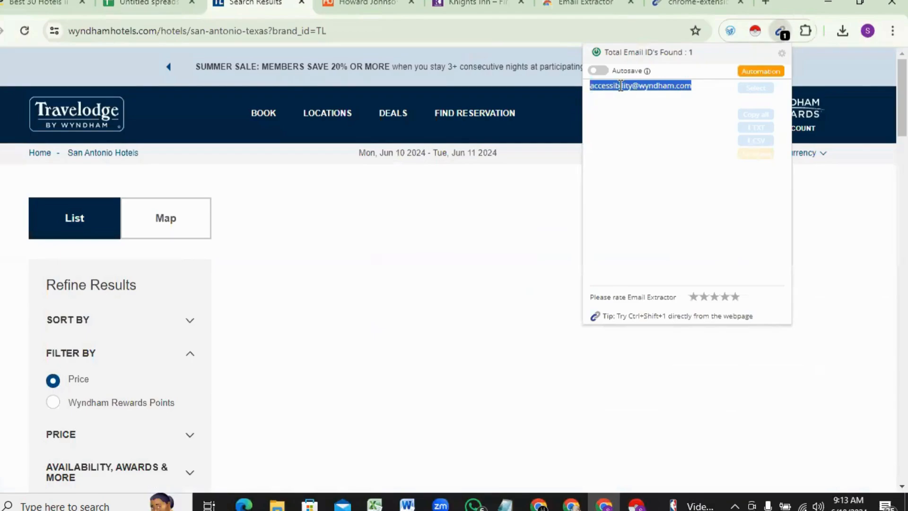
{"action": "right_click", "coordinate": [620, 87]}
{"action": "left_click", "coordinate": [655, 99]}
{"action": "left_click", "coordinate": [541, 166]}
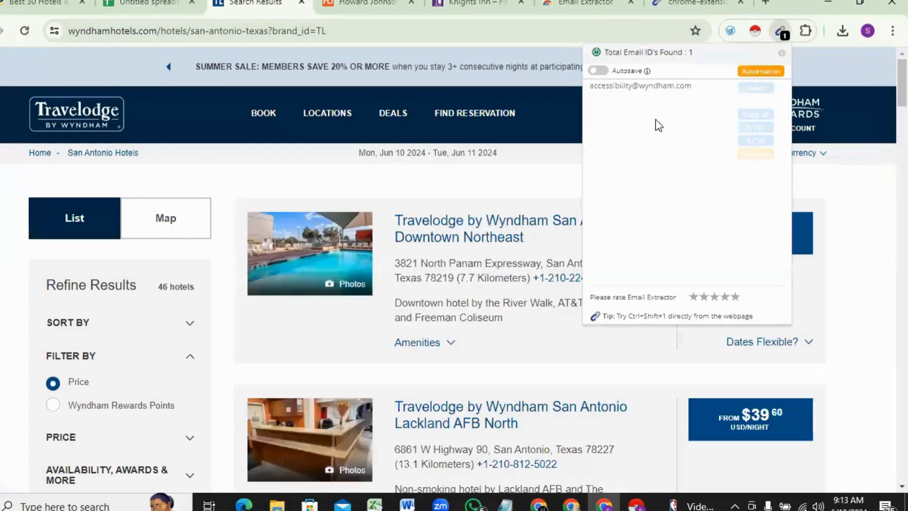
{"action": "left_click_drag", "start_coordinate": [692, 88], "coordinate": [642, 79]}
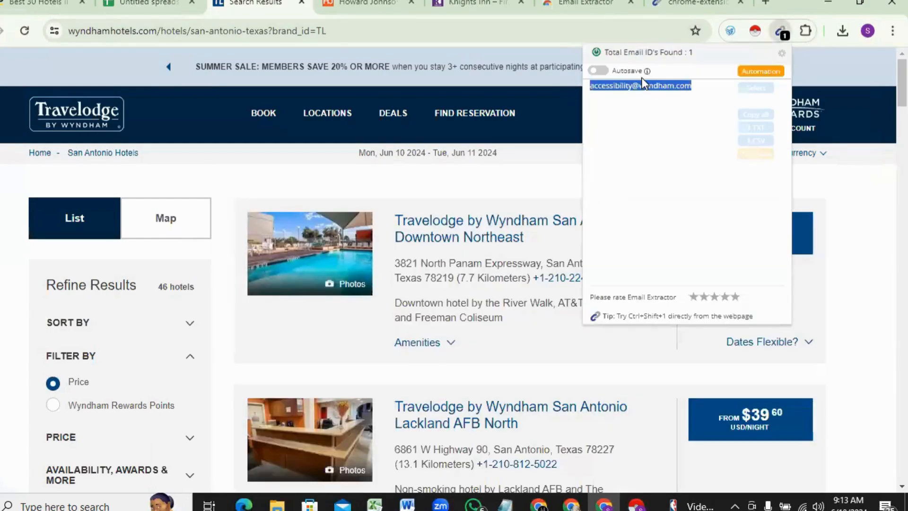
{"action": "right_click", "coordinate": [639, 85]}
{"action": "left_click", "coordinate": [670, 103]}
{"action": "key", "text": "ctrl+shift+Tab"}
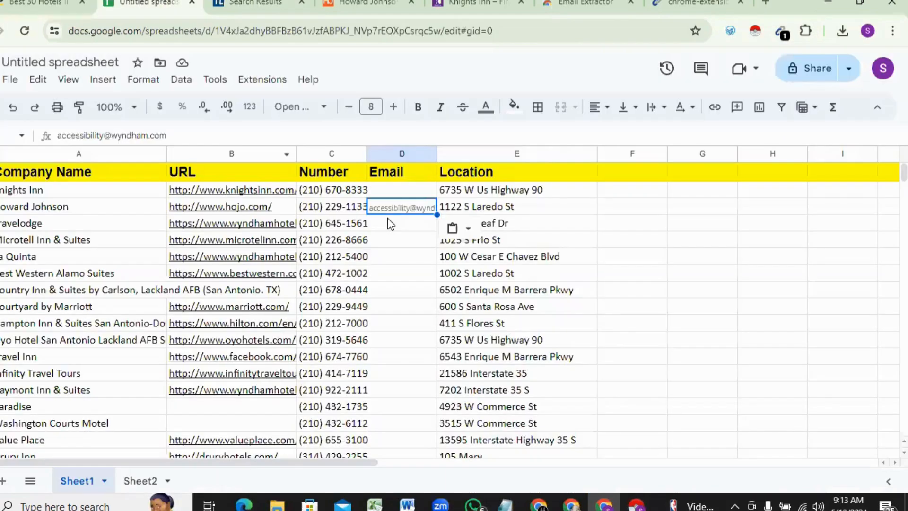
{"action": "right_click", "coordinate": [389, 221]}
{"action": "key", "text": "ctrl+v"}
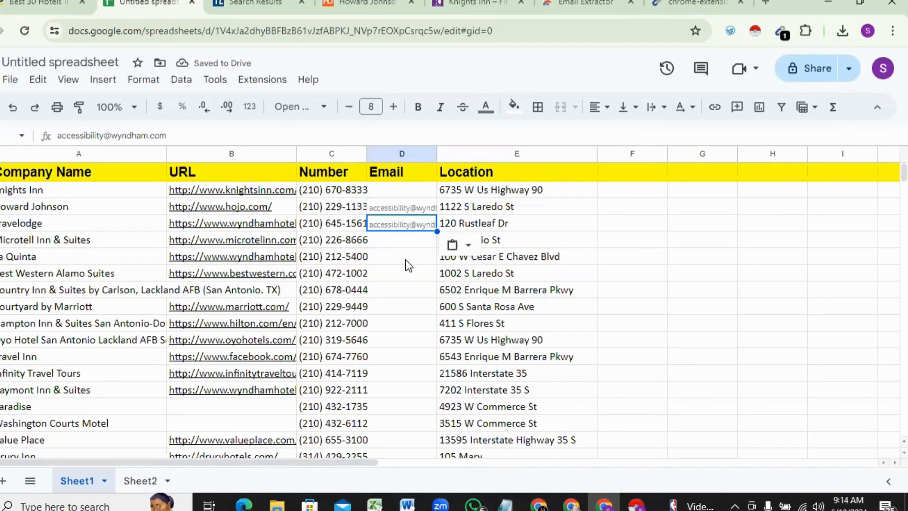
{"action": "key", "text": "Delete"}
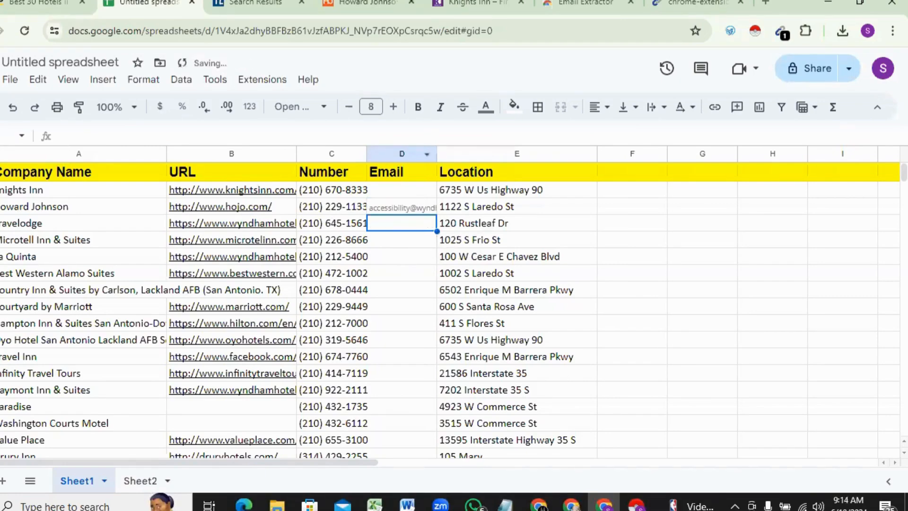
Look through the hotel listings on the Travelodge San Antonio search results page.
{"action": "left_click", "coordinate": [270, 4]}
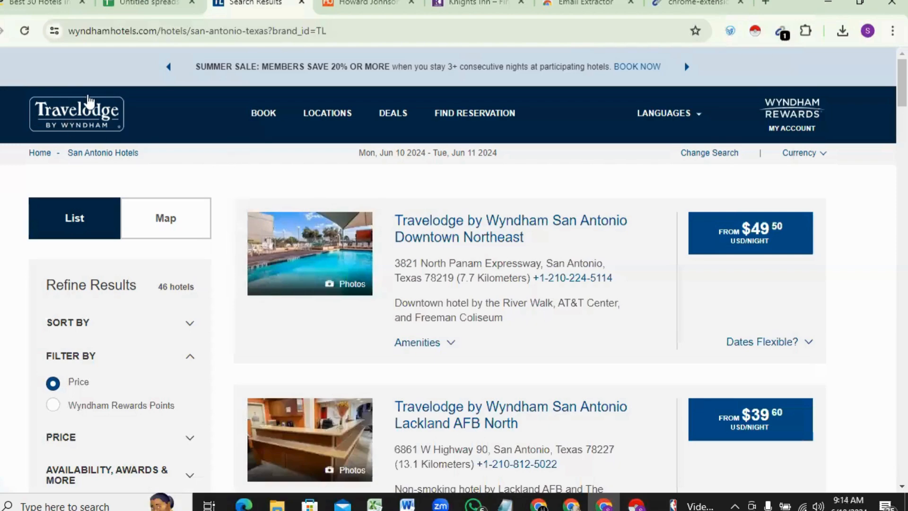
{"action": "scroll", "coordinate": [533, 405], "scroll_direction": "down", "scroll_amount": 10}
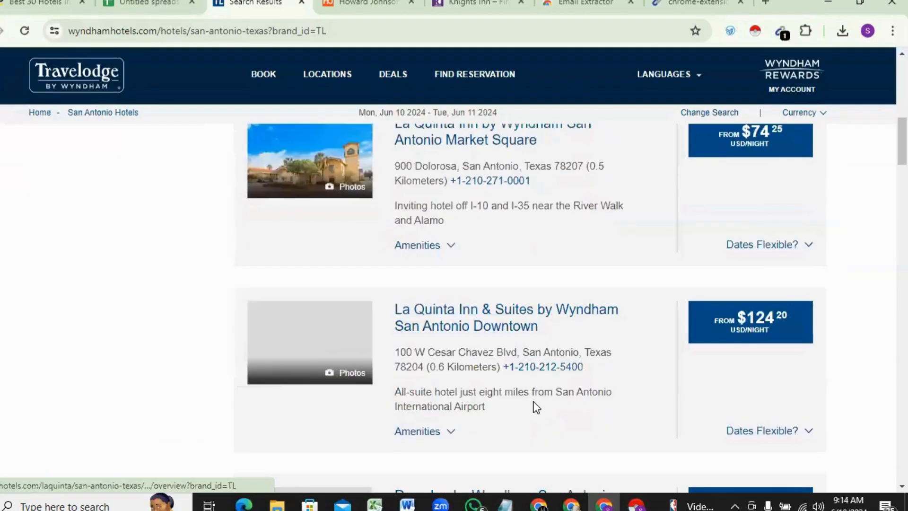
{"action": "scroll", "coordinate": [533, 405], "scroll_direction": "up", "scroll_amount": 10}
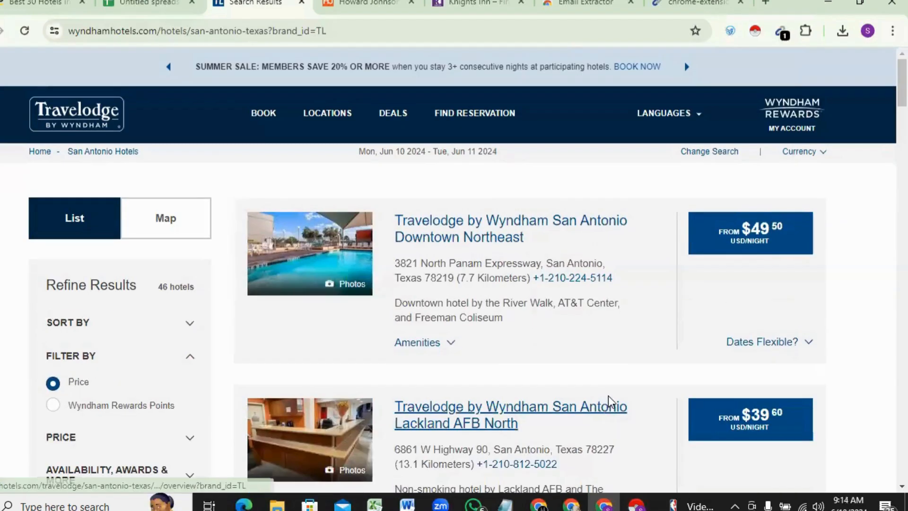
Open the Microtel website from its URL cell in the spreadsheet and compare it with the Howard Johnson page.
{"action": "left_click", "coordinate": [147, 4]}
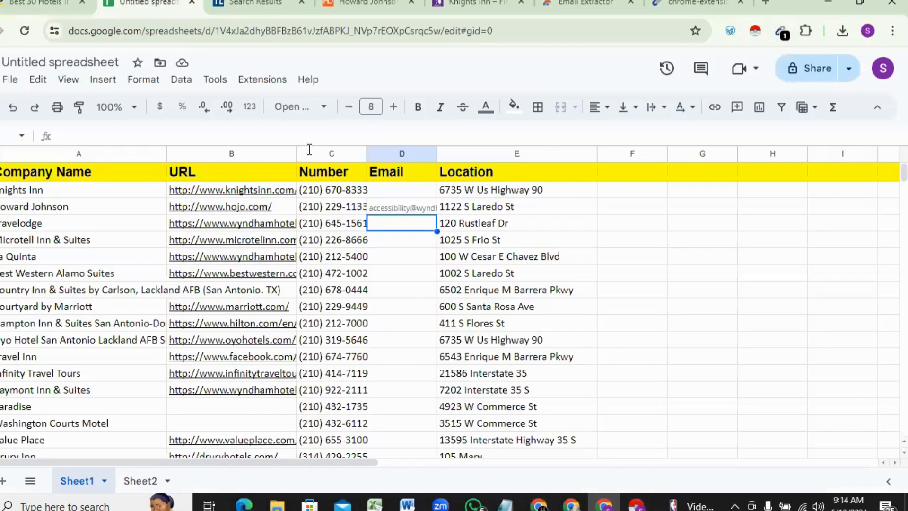
{"action": "left_click", "coordinate": [269, 243]}
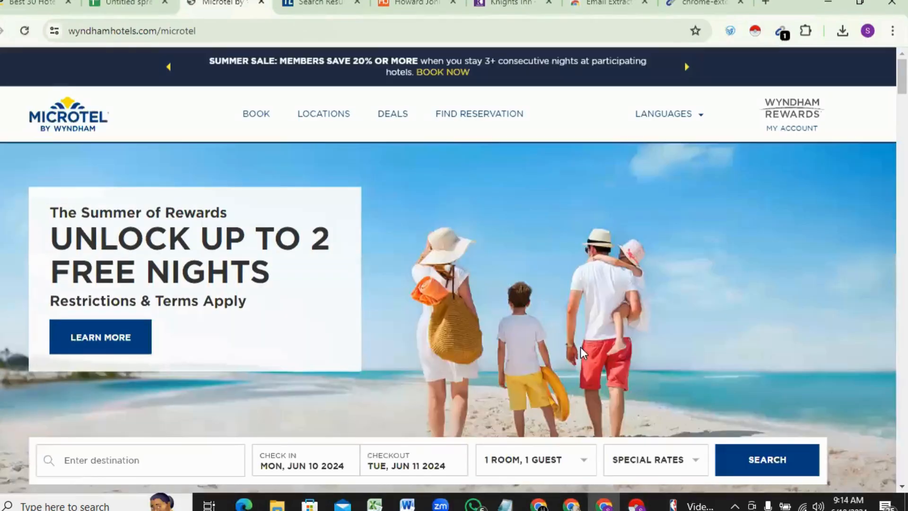
{"action": "left_click", "coordinate": [419, 5]}
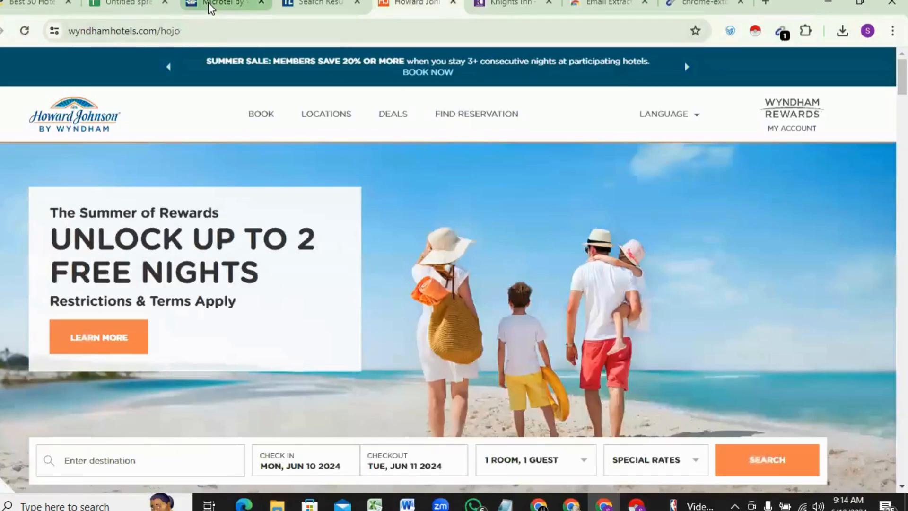
{"action": "left_click", "coordinate": [213, 6]}
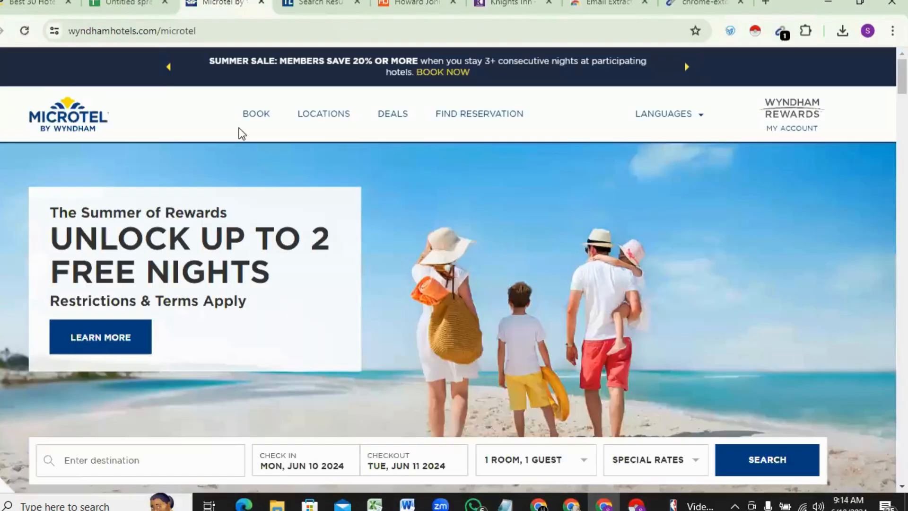
Open the La Quinta website from its URL cell in the spreadsheet and check the hotel page for emails with Email Extractor.
{"action": "left_click", "coordinate": [134, 5]}
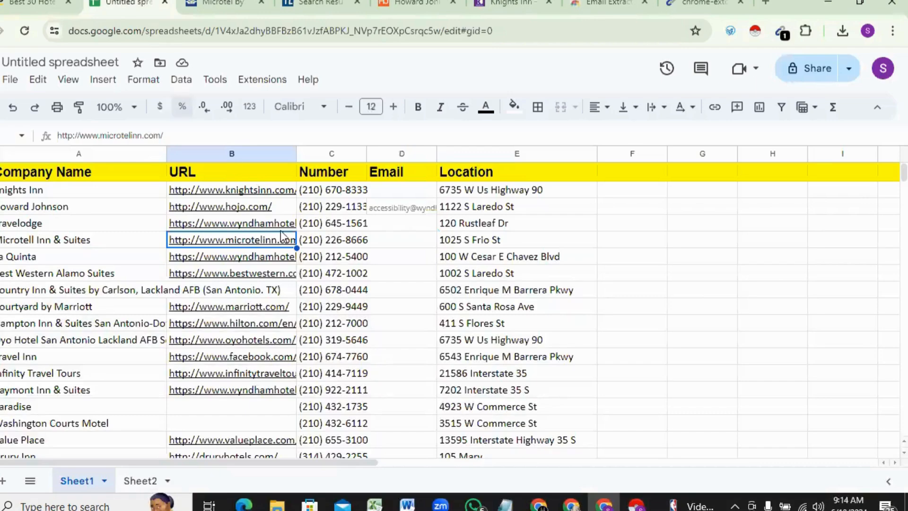
{"action": "left_click", "coordinate": [275, 252]}
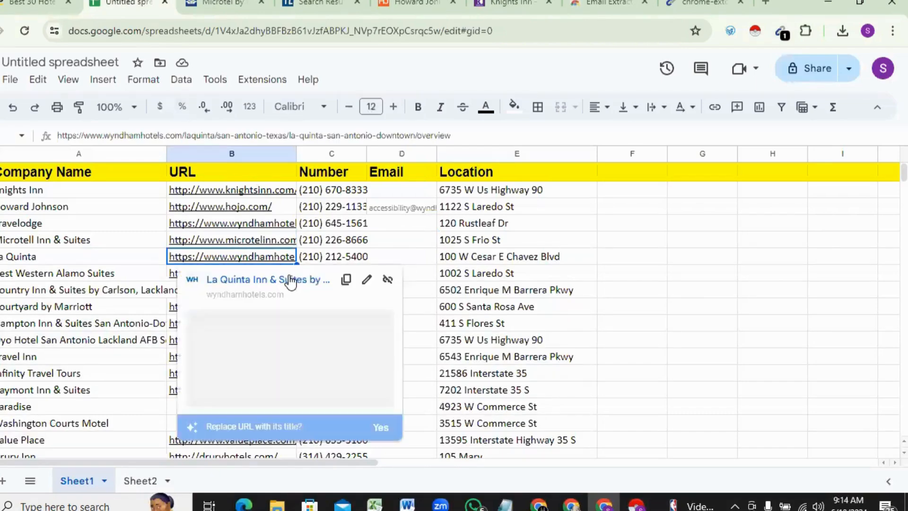
{"action": "left_click", "coordinate": [292, 282]}
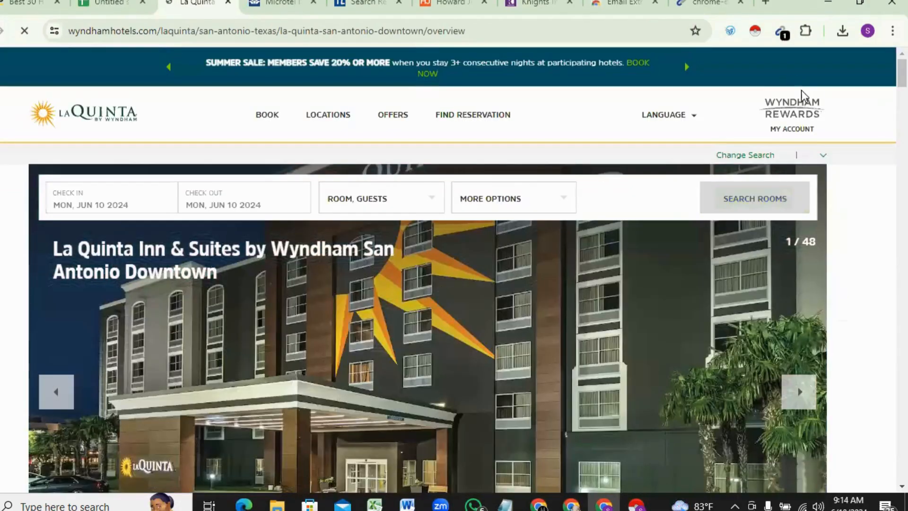
{"action": "left_click", "coordinate": [782, 32]}
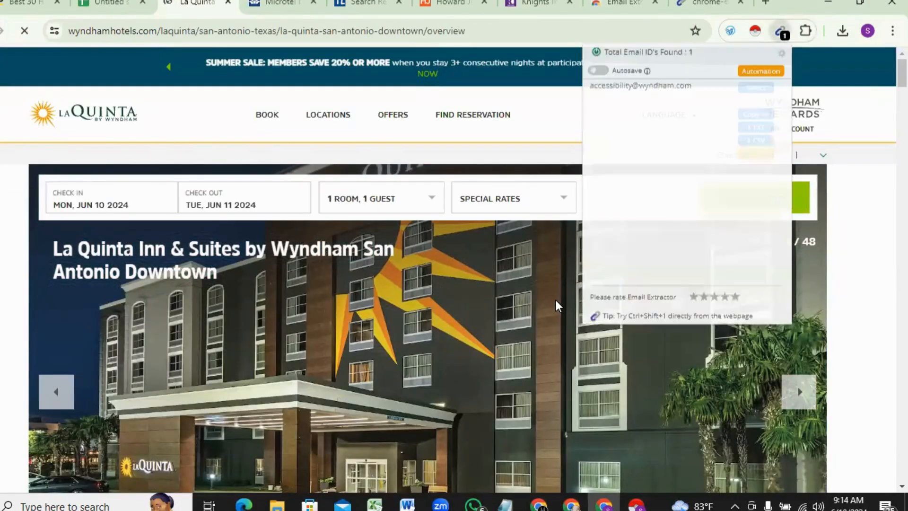
{"action": "left_click", "coordinate": [469, 279]}
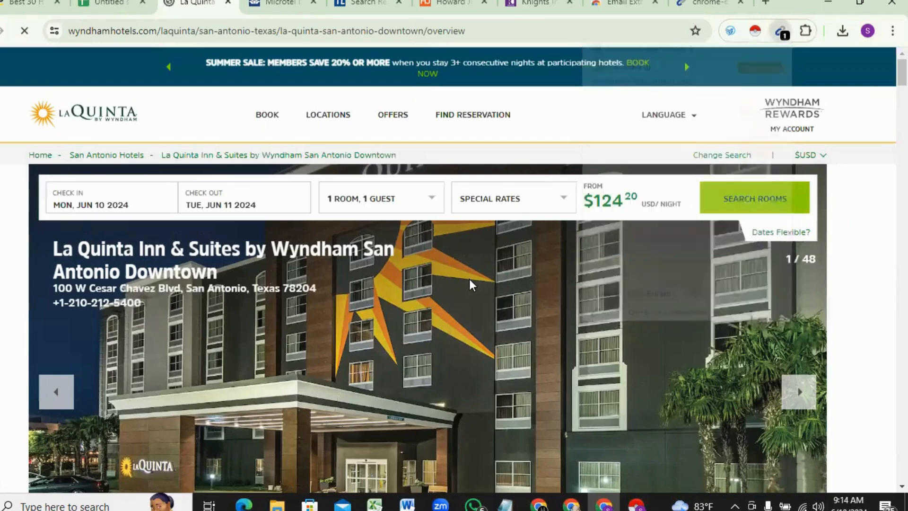
{"action": "scroll", "coordinate": [603, 292], "scroll_direction": "down", "scroll_amount": 10}
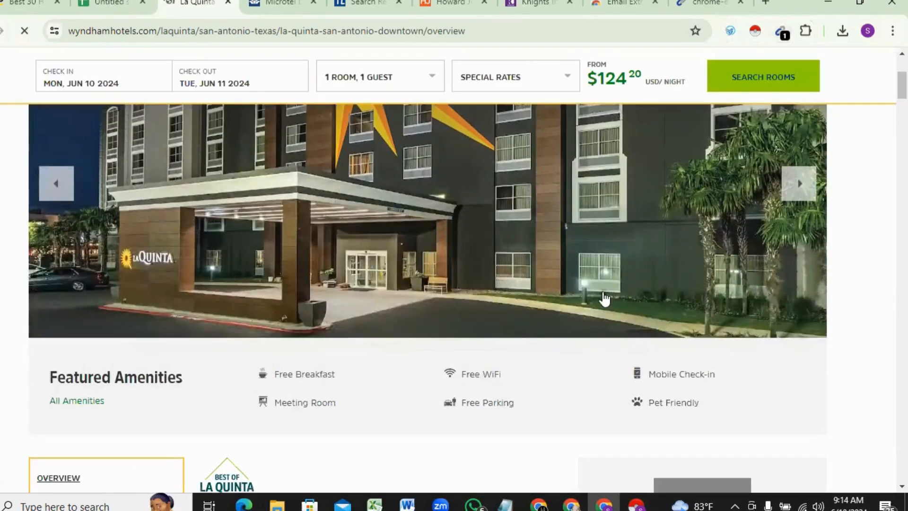
Look through the La Quinta San Antonio Downtown page as far as Map & Directions for a contact email.
{"action": "scroll", "coordinate": [604, 291], "scroll_direction": "down", "scroll_amount": 15}
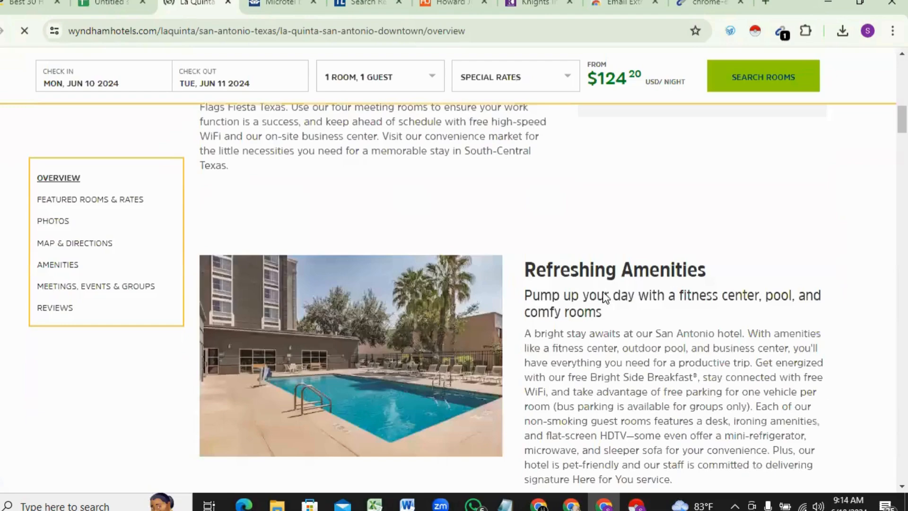
{"action": "scroll", "coordinate": [603, 292], "scroll_direction": "down", "scroll_amount": 3}
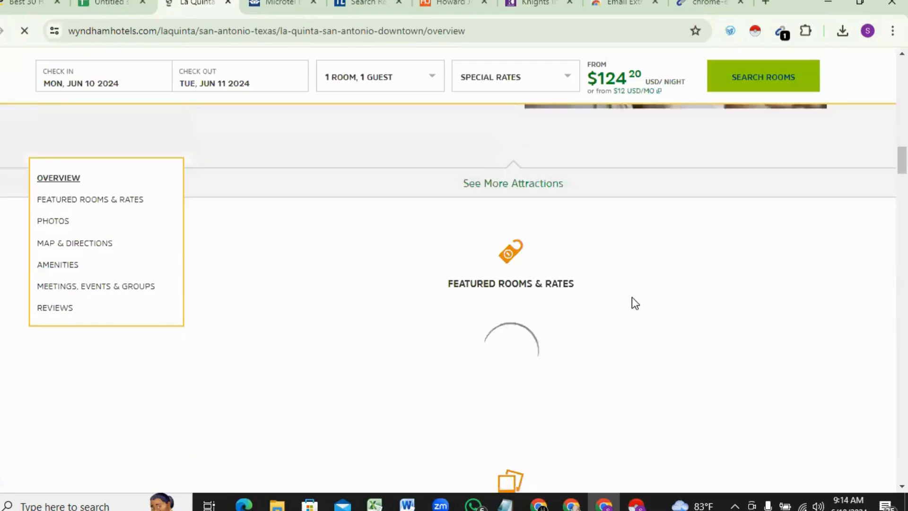
{"action": "scroll", "coordinate": [632, 298], "scroll_direction": "down", "scroll_amount": 5}
{"action": "scroll", "coordinate": [634, 297], "scroll_direction": "down", "scroll_amount": 5}
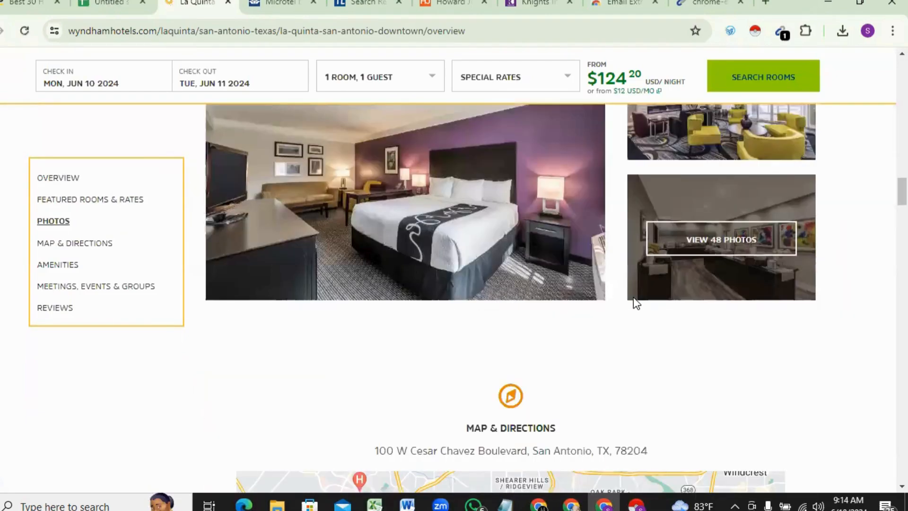
{"action": "scroll", "coordinate": [634, 297], "scroll_direction": "down", "scroll_amount": 2}
{"action": "scroll", "coordinate": [669, 334], "scroll_direction": "up", "scroll_amount": 1}
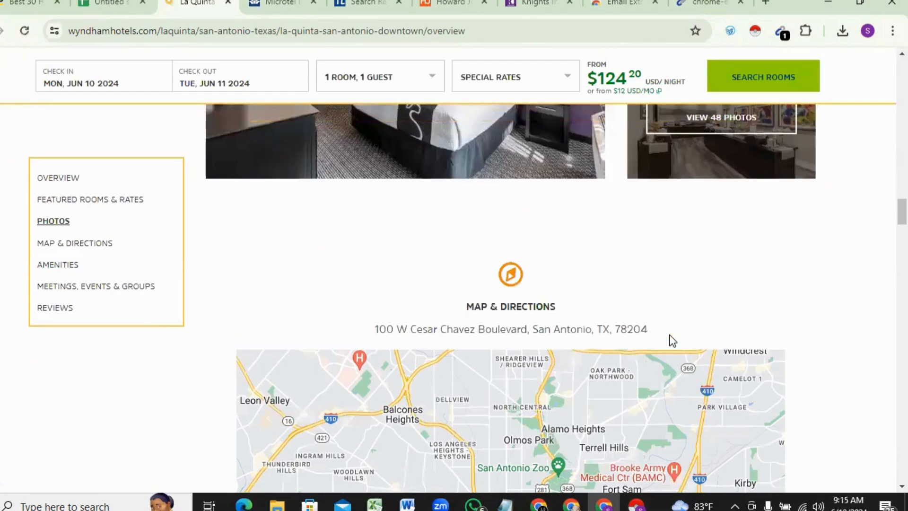
{"action": "scroll", "coordinate": [669, 334], "scroll_direction": "up", "scroll_amount": 6}
{"action": "scroll", "coordinate": [668, 333], "scroll_direction": "up", "scroll_amount": 5}
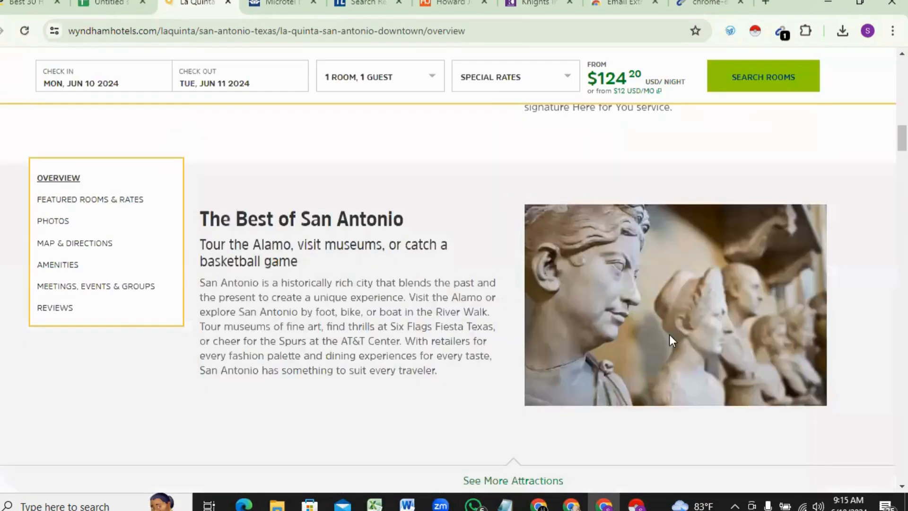
{"action": "scroll", "coordinate": [669, 334], "scroll_direction": "up", "scroll_amount": 5}
{"action": "scroll", "coordinate": [669, 334], "scroll_direction": "up", "scroll_amount": 5}
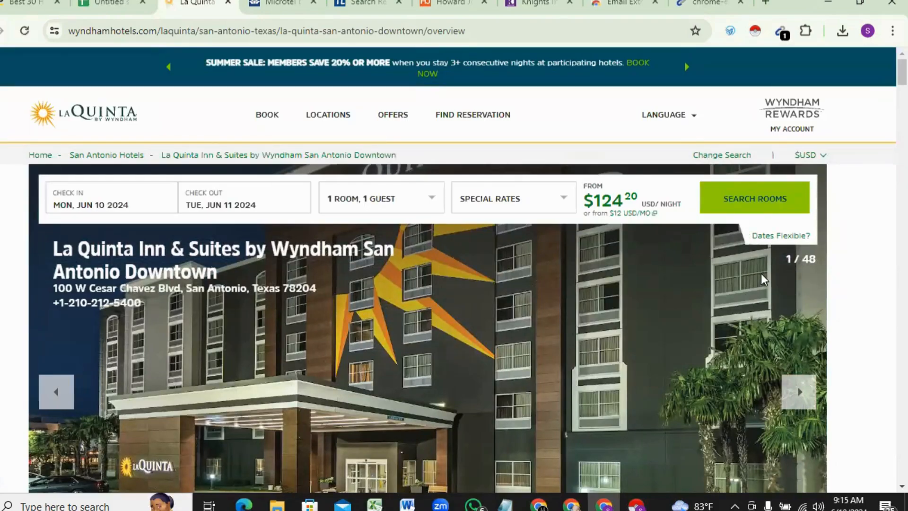
List the La Quinta hotel page's emails with Email Extractor and look over its amenities and attractions sections again.
{"action": "left_click", "coordinate": [783, 33]}
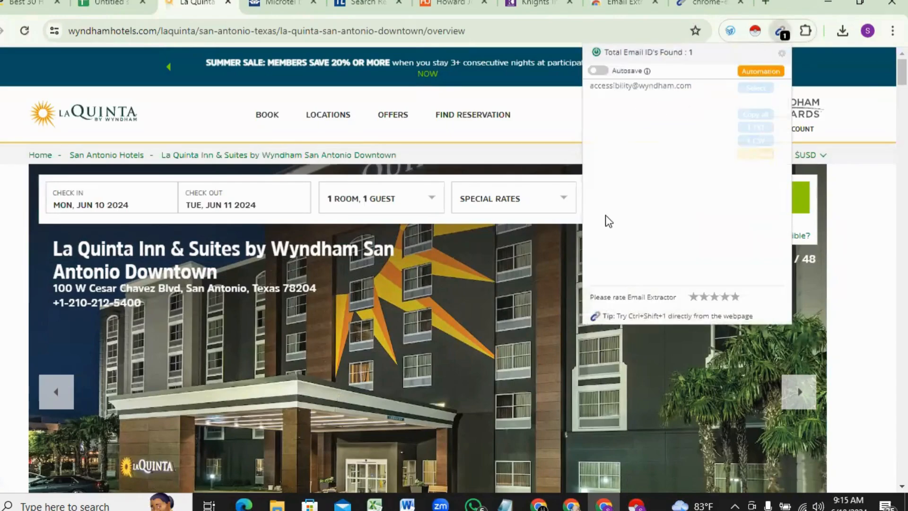
{"action": "left_click", "coordinate": [500, 288]}
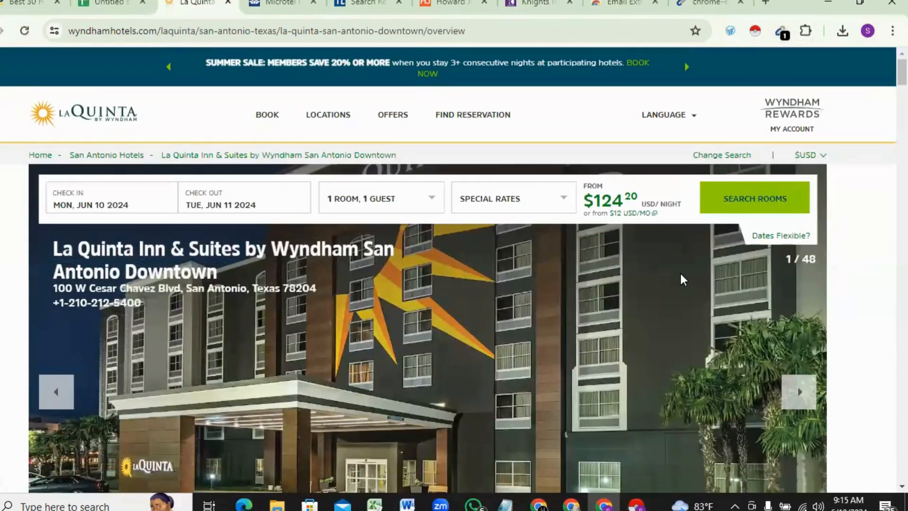
{"action": "scroll", "coordinate": [680, 274], "scroll_direction": "down", "scroll_amount": 8}
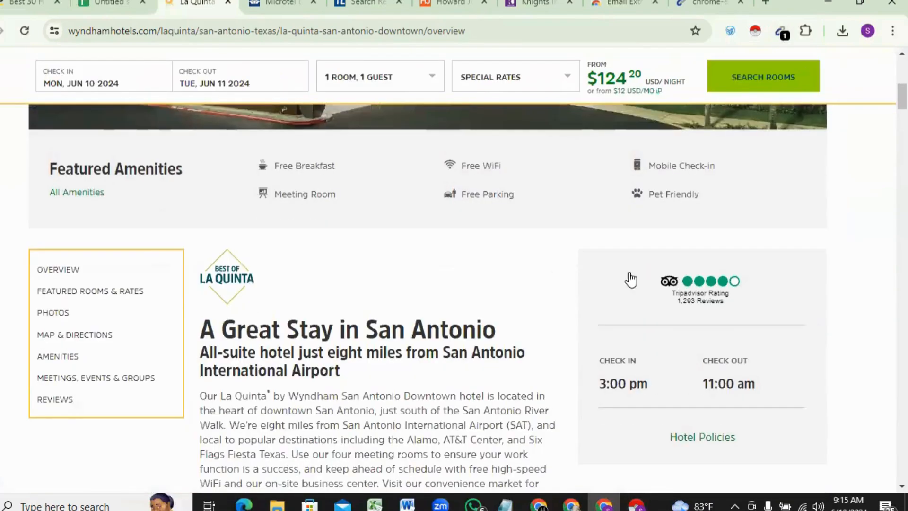
{"action": "scroll", "coordinate": [376, 284], "scroll_direction": "down", "scroll_amount": 9}
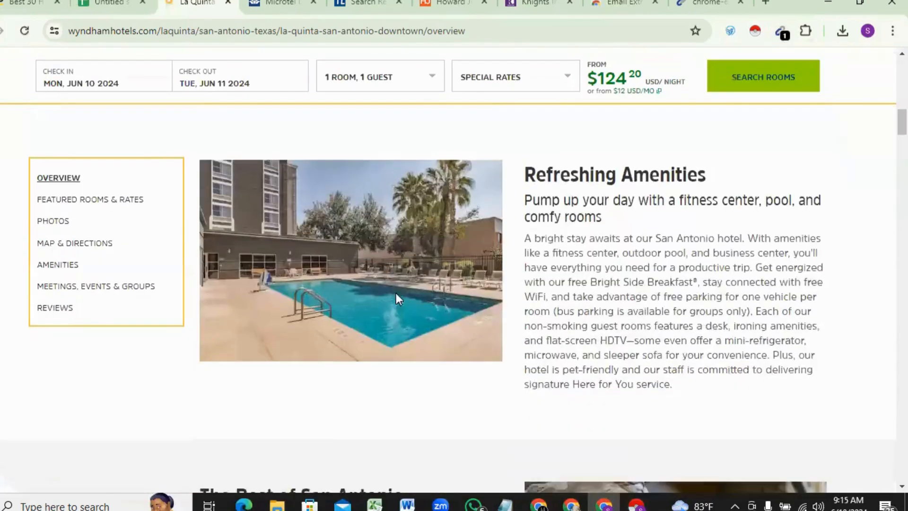
{"action": "scroll", "coordinate": [400, 295], "scroll_direction": "down", "scroll_amount": 5}
{"action": "scroll", "coordinate": [406, 301], "scroll_direction": "down", "scroll_amount": 4}
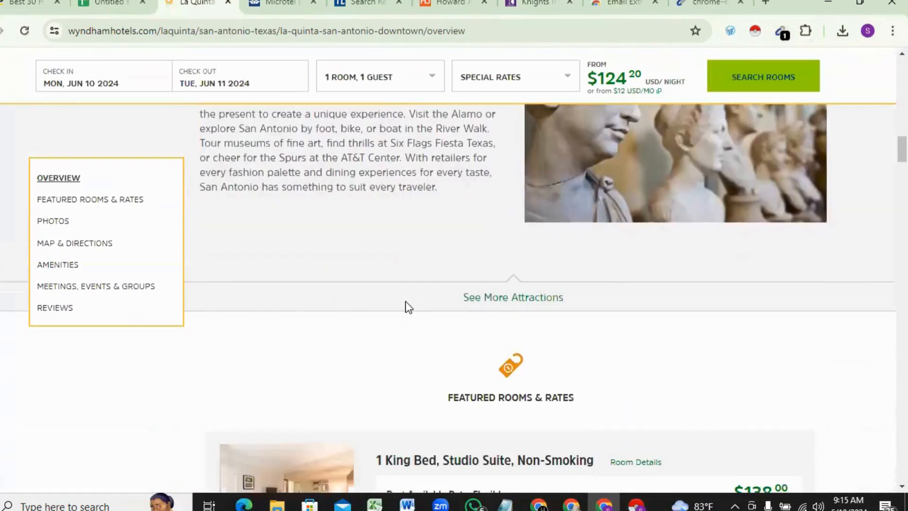
{"action": "scroll", "coordinate": [408, 315], "scroll_direction": "up", "scroll_amount": 10}
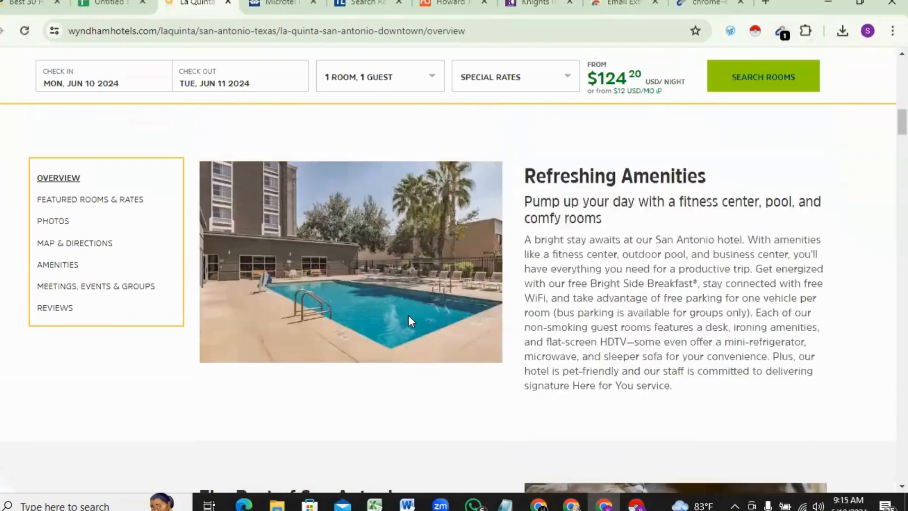
Copy the La Quinta company name from the spreadsheet and use it in a new tab to search Google for "la quinta email address".
{"action": "left_click", "coordinate": [121, 5]}
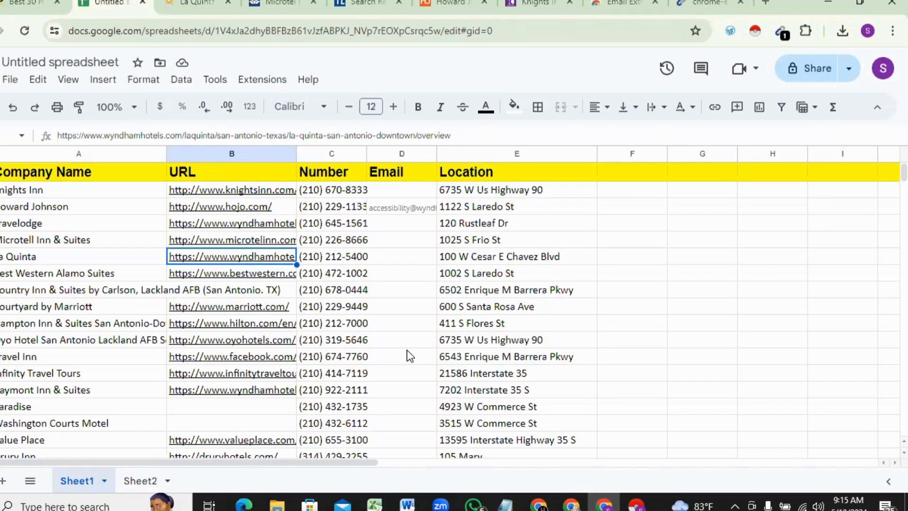
{"action": "mouse_move", "coordinate": [250, 259]}
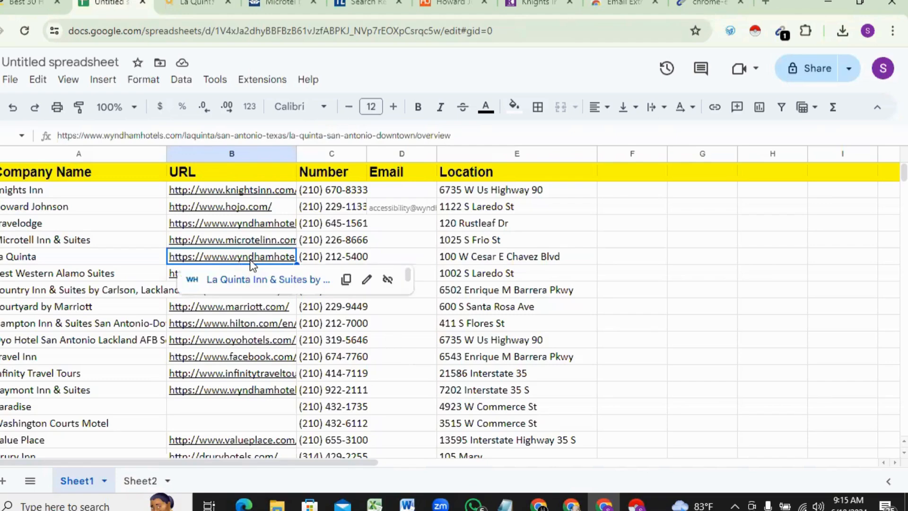
{"action": "left_click", "coordinate": [31, 259]}
{"action": "right_click", "coordinate": [36, 259]}
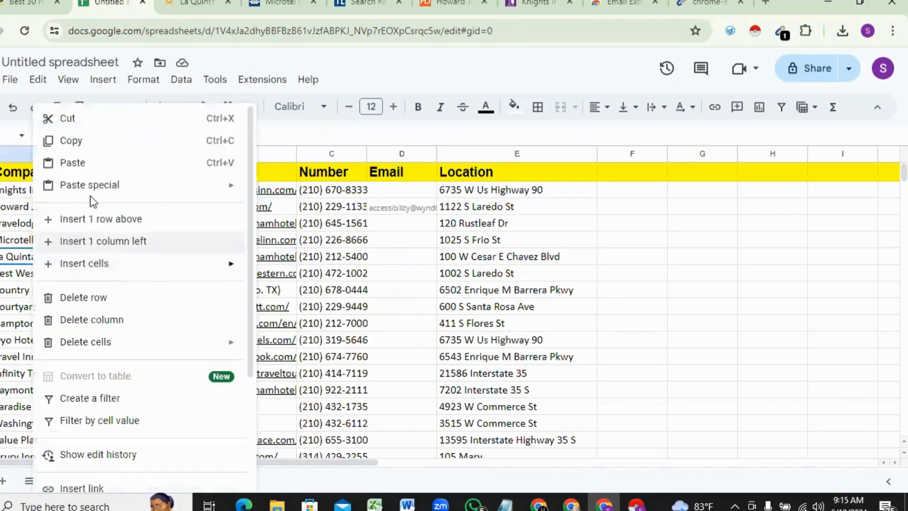
{"action": "left_click", "coordinate": [174, 136]}
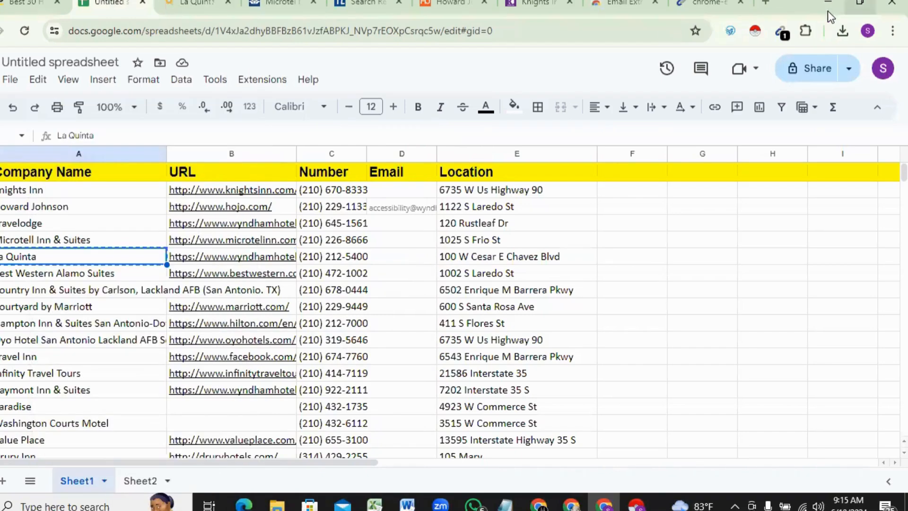
{"action": "left_click", "coordinate": [765, 3]}
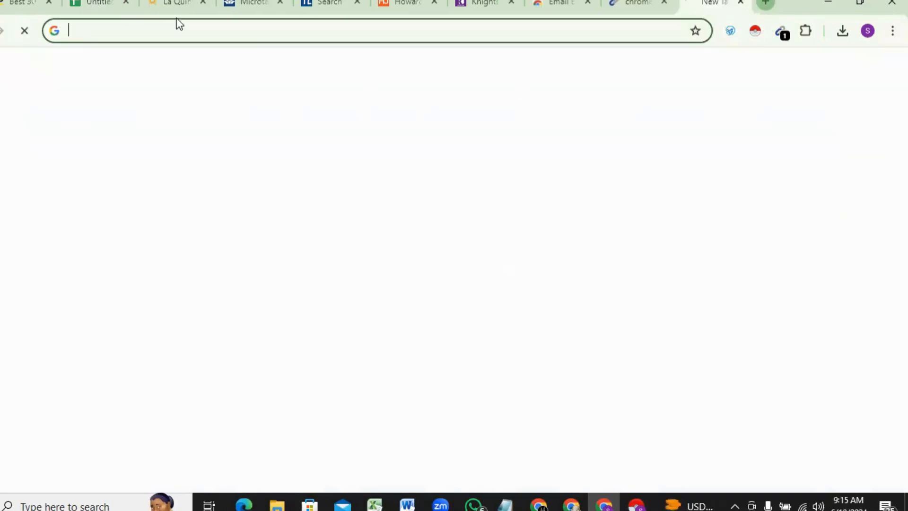
{"action": "right_click", "coordinate": [104, 31]}
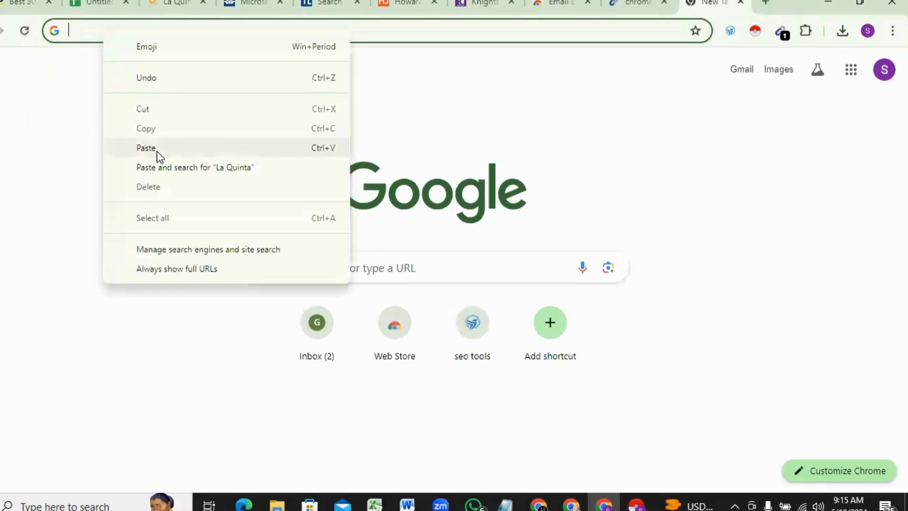
{"action": "left_click", "coordinate": [146, 148]}
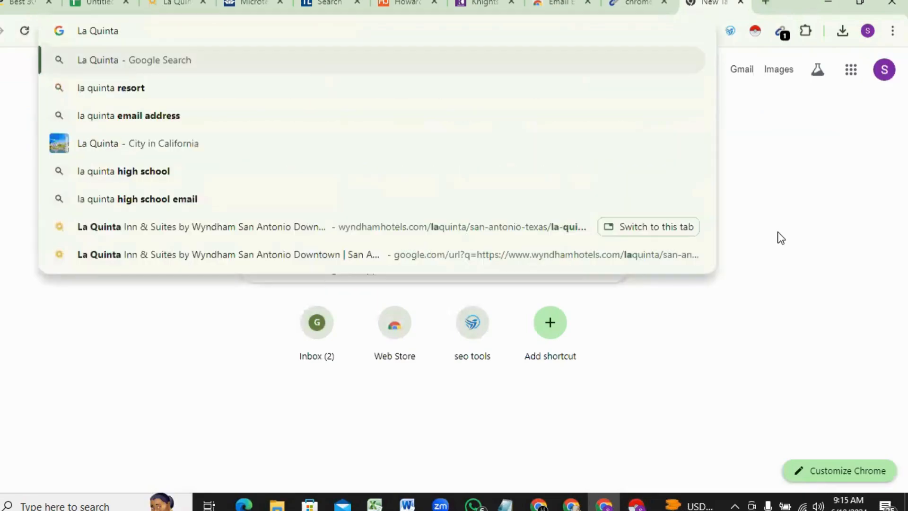
{"action": "left_click", "coordinate": [182, 115]}
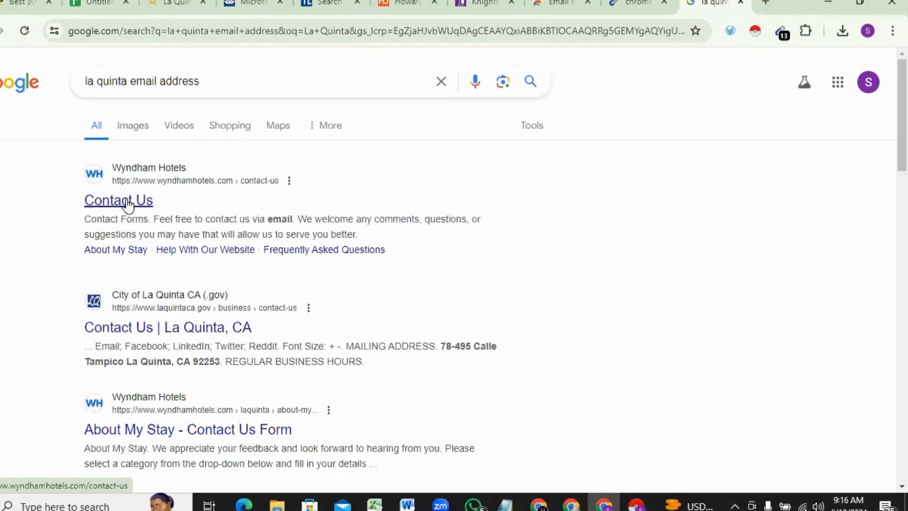
Open the "Contact Us | La Quinta, CA" page from the Google search results.
{"action": "left_click", "coordinate": [108, 5]}
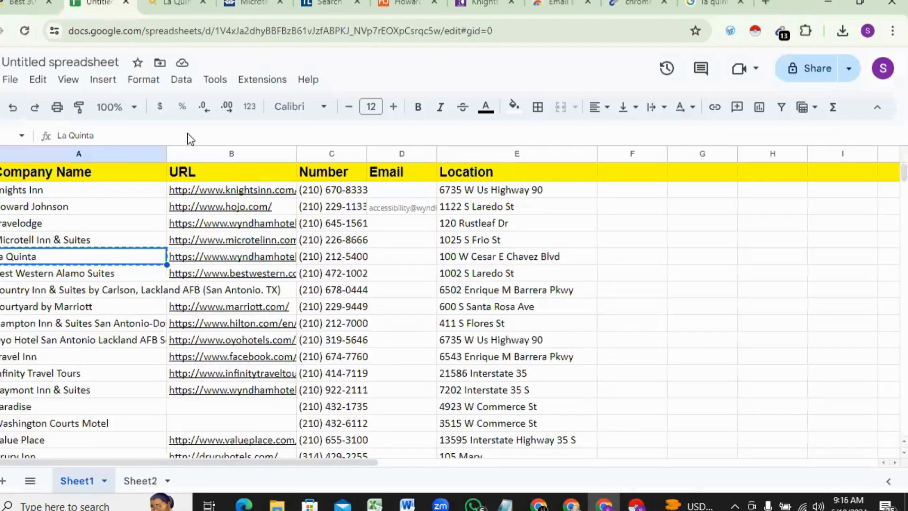
{"action": "left_click", "coordinate": [714, 5]}
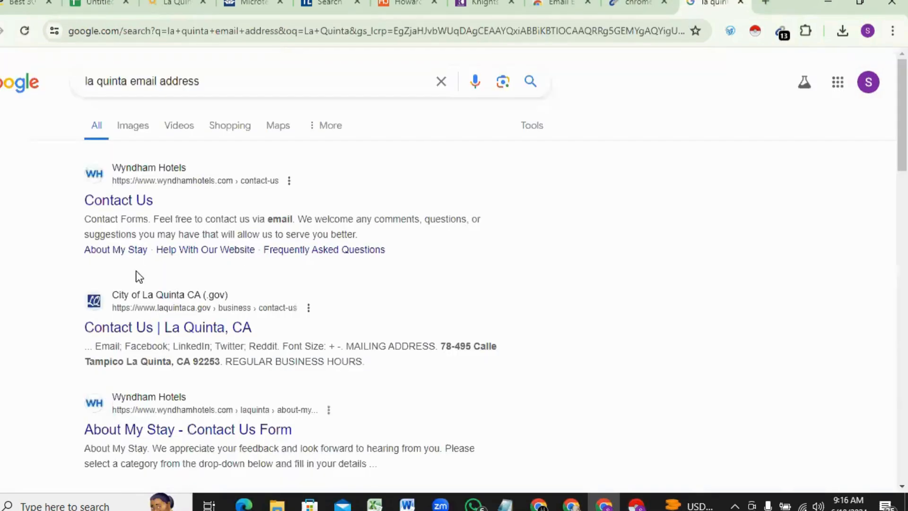
{"action": "left_click", "coordinate": [160, 331]}
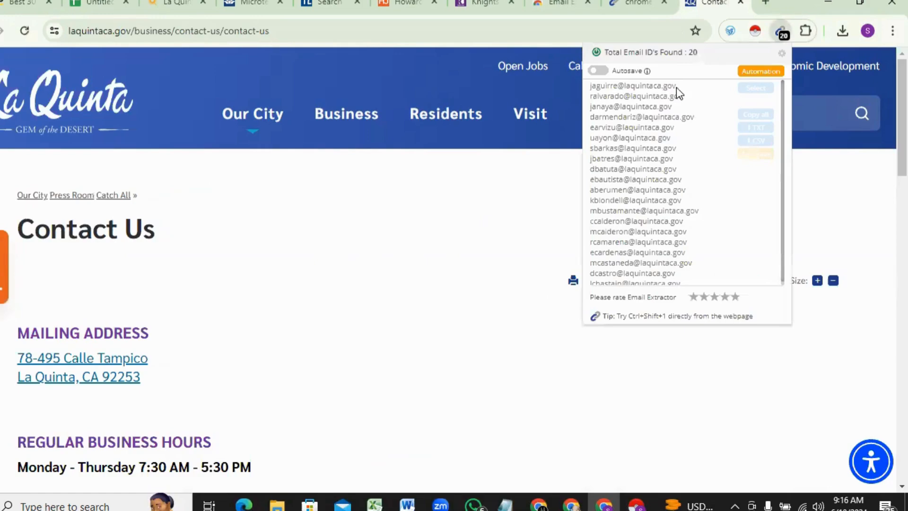
Copy the first email address that Email Extractor lists for the La Quinta, CA contact page.
{"action": "left_click_drag", "start_coordinate": [679, 83], "coordinate": [661, 87]}
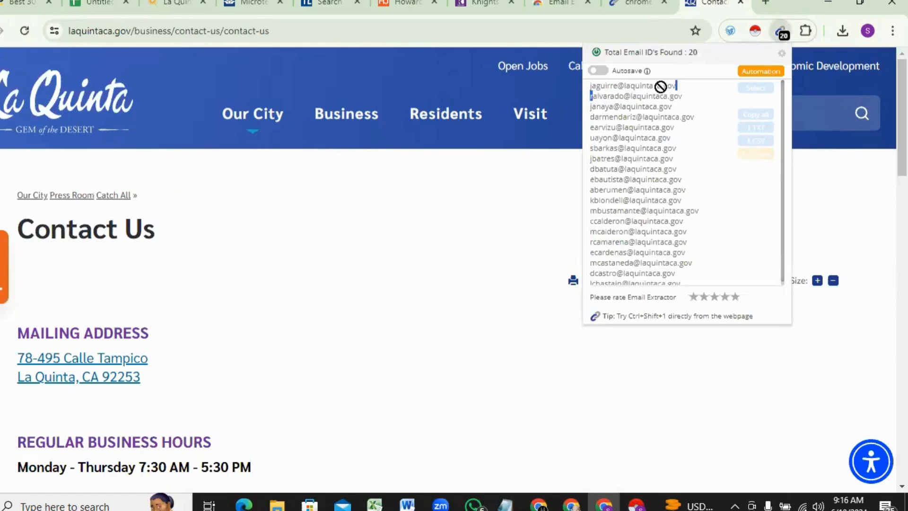
{"action": "left_click", "coordinate": [491, 274]}
{"action": "left_click", "coordinate": [782, 33]}
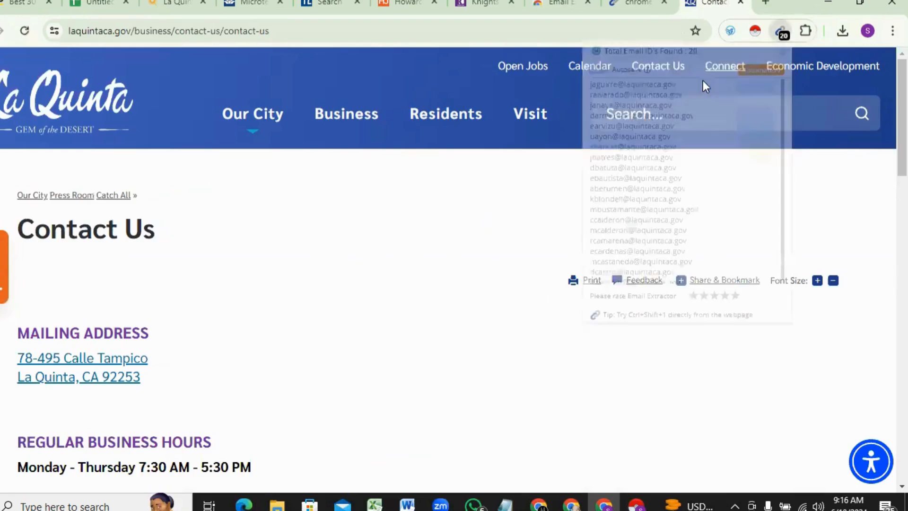
{"action": "left_click_drag", "start_coordinate": [676, 84], "coordinate": [591, 85]}
{"action": "key", "text": "ctrl+c"}
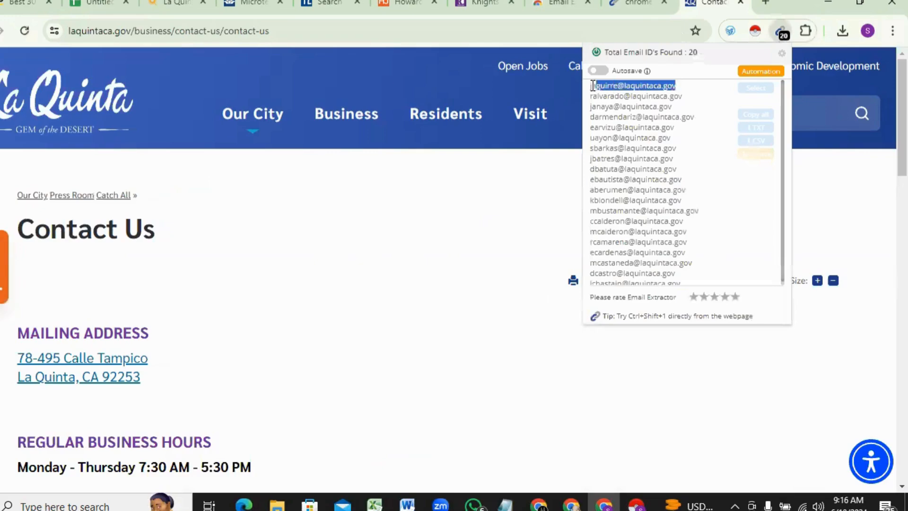
{"action": "right_click", "coordinate": [603, 84]}
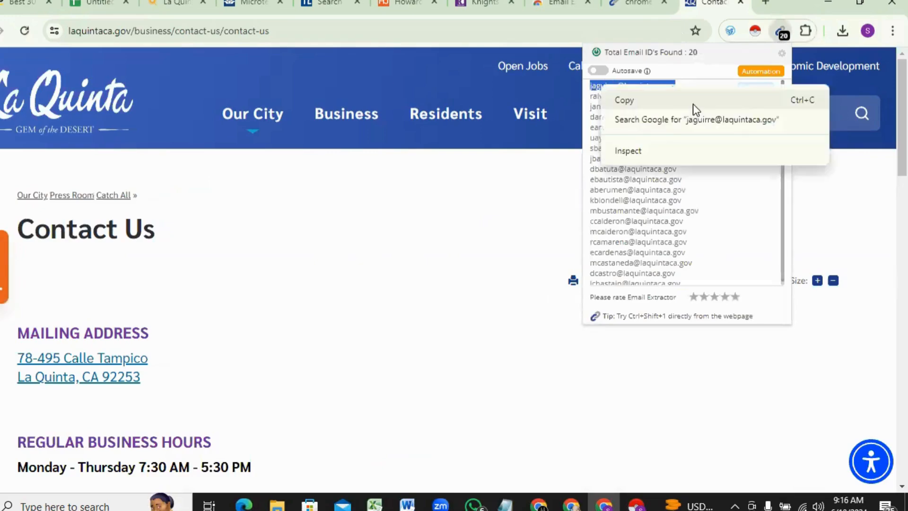
{"action": "left_click", "coordinate": [629, 98]}
Paste the copied email address into the Email cell of the La Quinta row in the spreadsheet and minimize the browser window.
{"action": "left_click", "coordinate": [91, 4]}
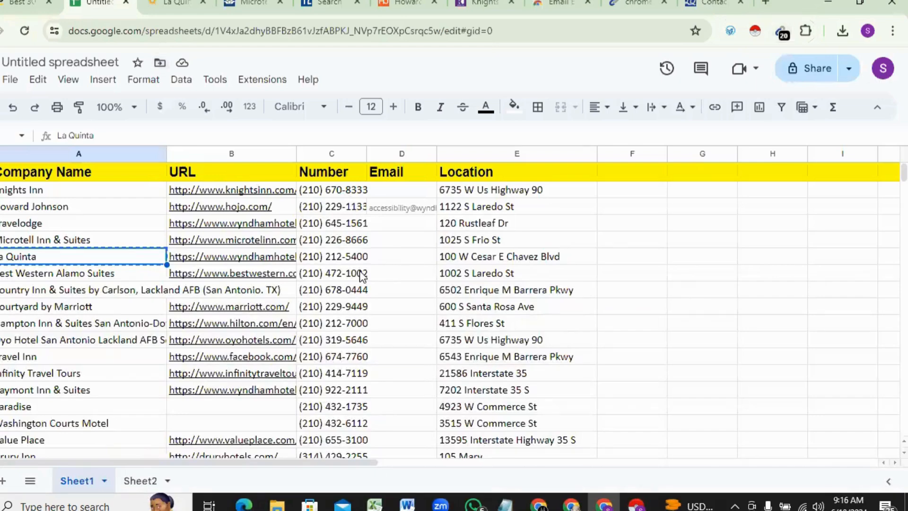
{"action": "left_click", "coordinate": [384, 253]}
{"action": "right_click", "coordinate": [384, 254]}
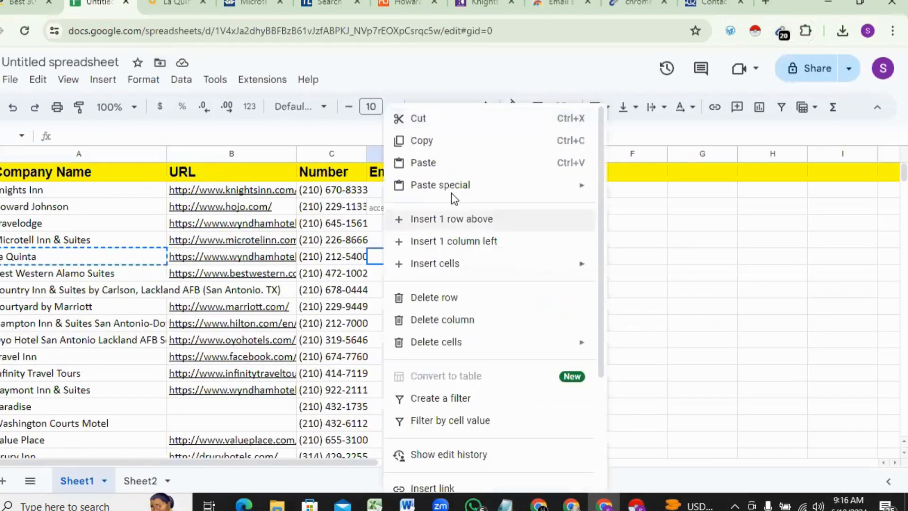
{"action": "left_click", "coordinate": [433, 163]}
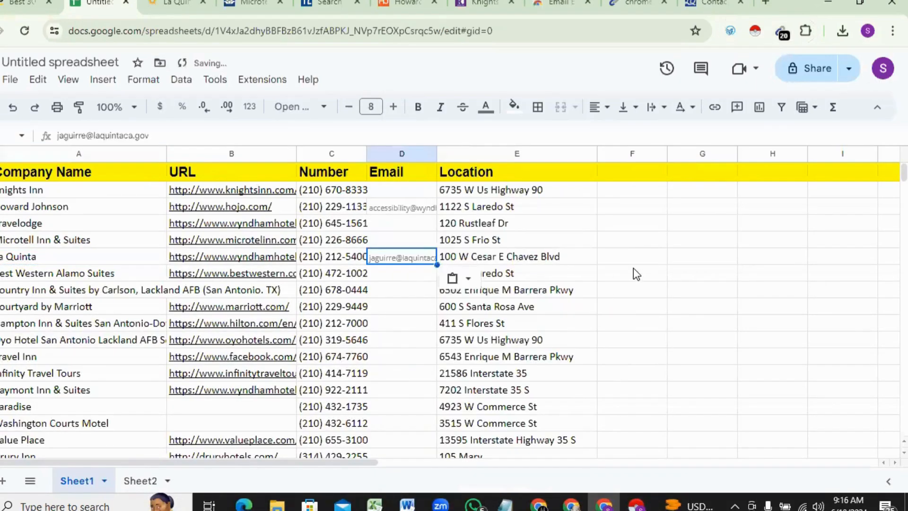
{"action": "left_click", "coordinate": [634, 272]}
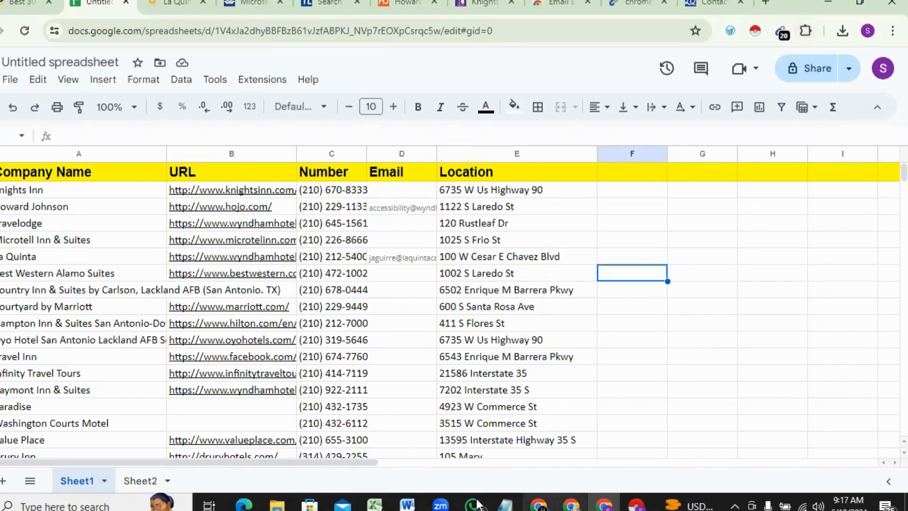
{"action": "left_click", "coordinate": [825, 6]}
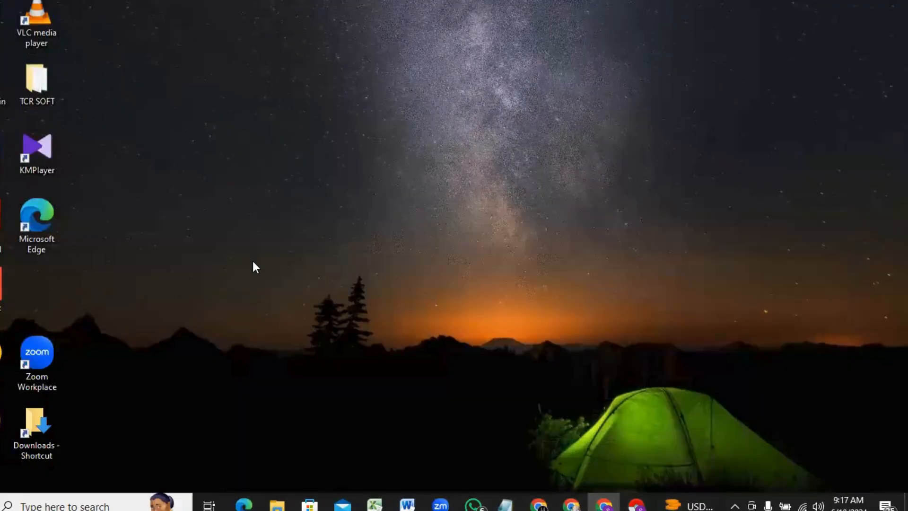